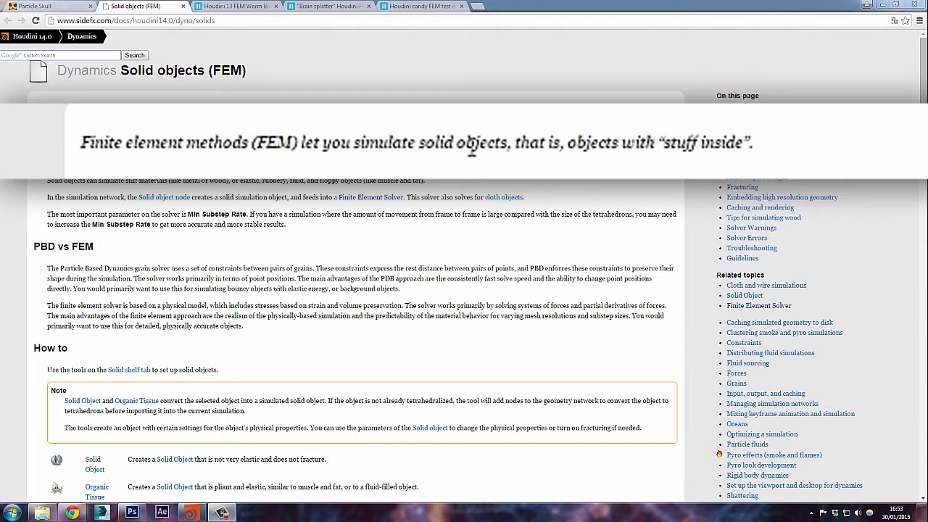
Highlight the words "stuff inside" in the finite element methods description, and clear the highlight
left_click_drag(666, 143, 747, 141)
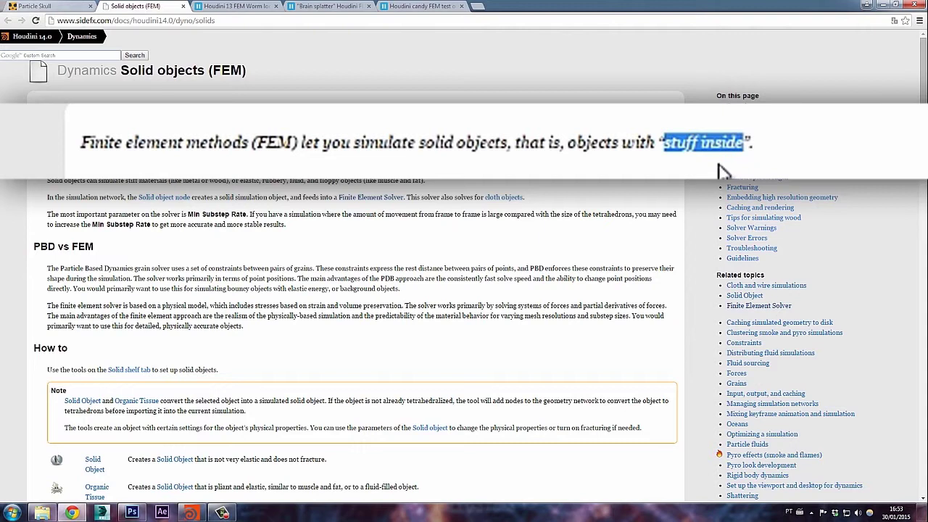
left_click(822, 174)
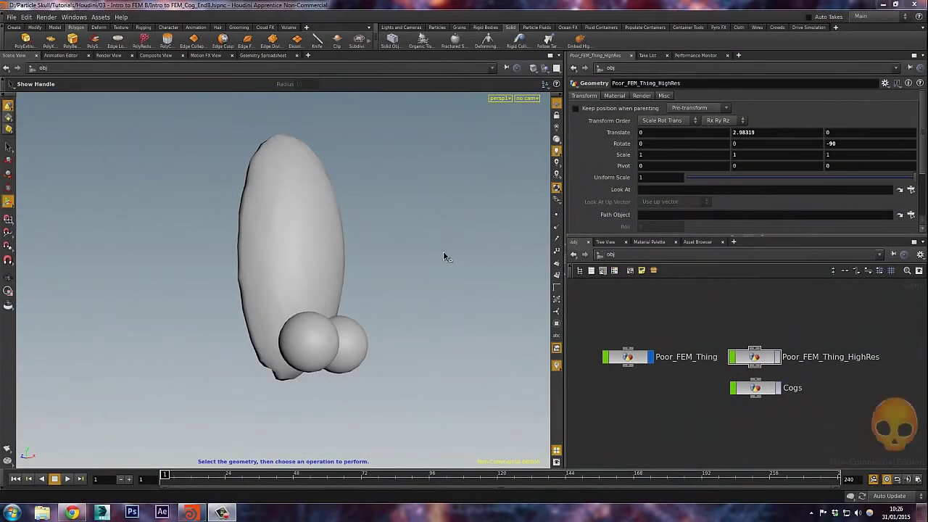
Move the Poor_FEM_Thing_HighRes and Cogs nodes farther away from Poor_FEM_Thing in the object network
key("Escape")
left_click_drag(414, 291, 447, 322)
right_click_drag(391, 271, 355, 433)
right_click_drag(363, 287, 311, 336)
middle_click_drag(311, 336, 322, 260)
left_click_drag(321, 259, 345, 318)
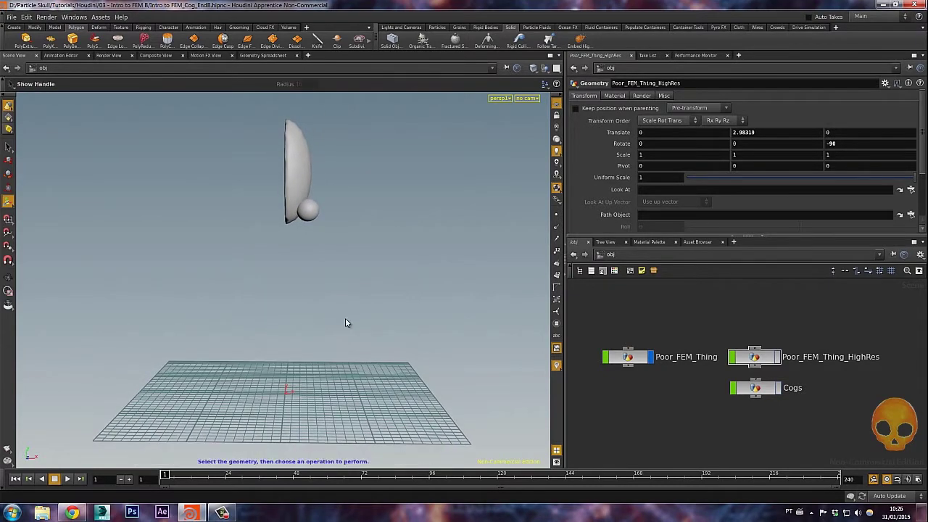
left_click(760, 358)
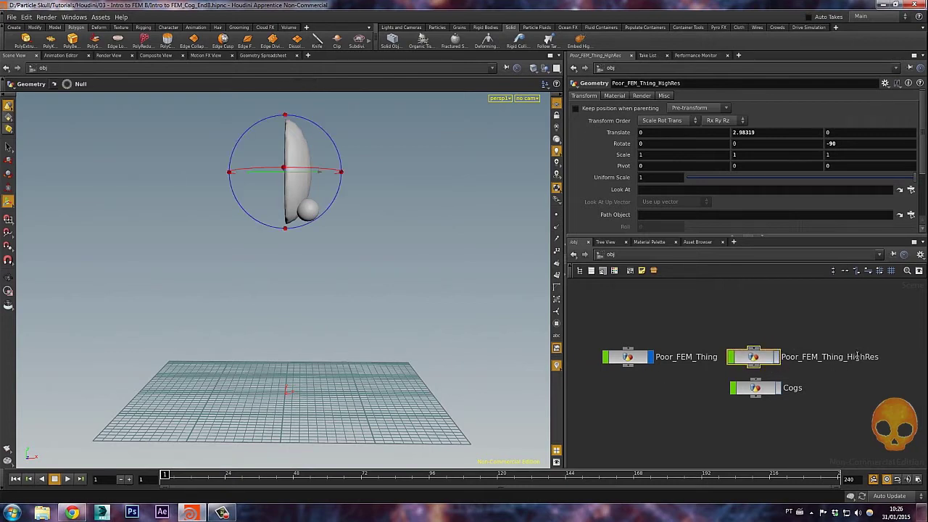
left_click_drag(745, 312, 765, 424)
left_click_drag(755, 390, 817, 390)
left_click(765, 395)
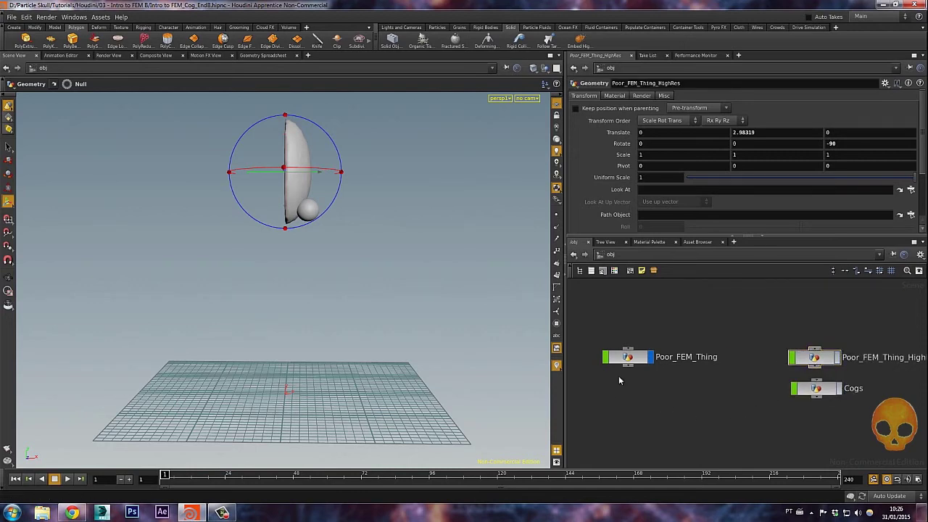
Convert Poor_FEM_Thing into a simulated solid object with the Organic Tissue tool
left_click_drag(626, 359, 625, 359)
middle_click_drag(327, 253, 344, 256, "alt")
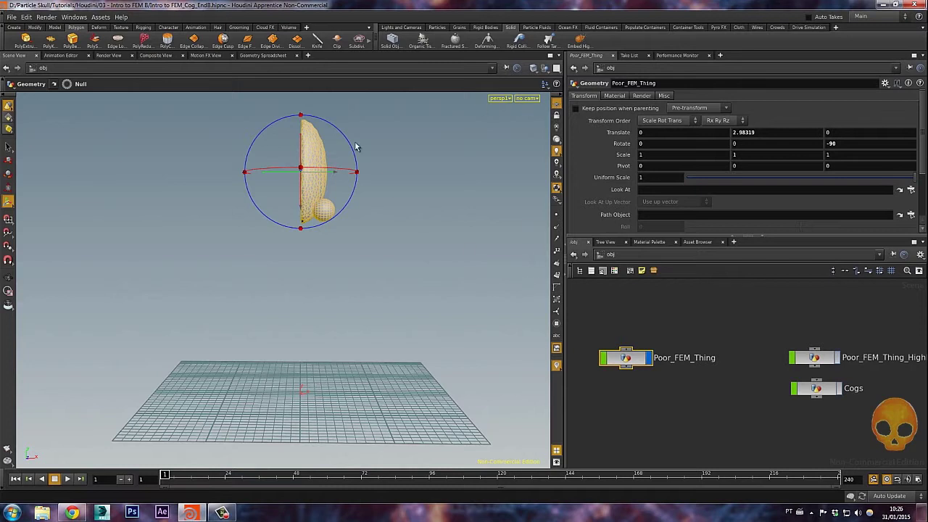
left_click(7, 149)
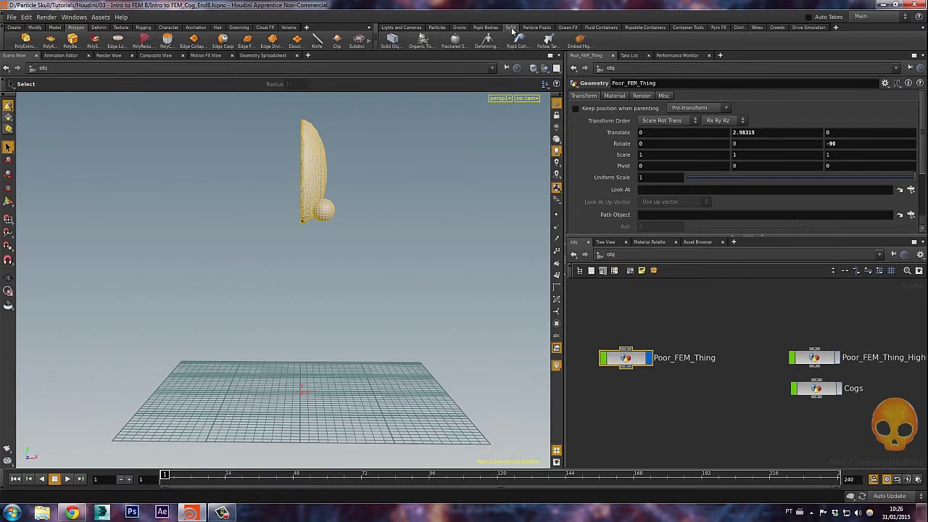
left_click(423, 42)
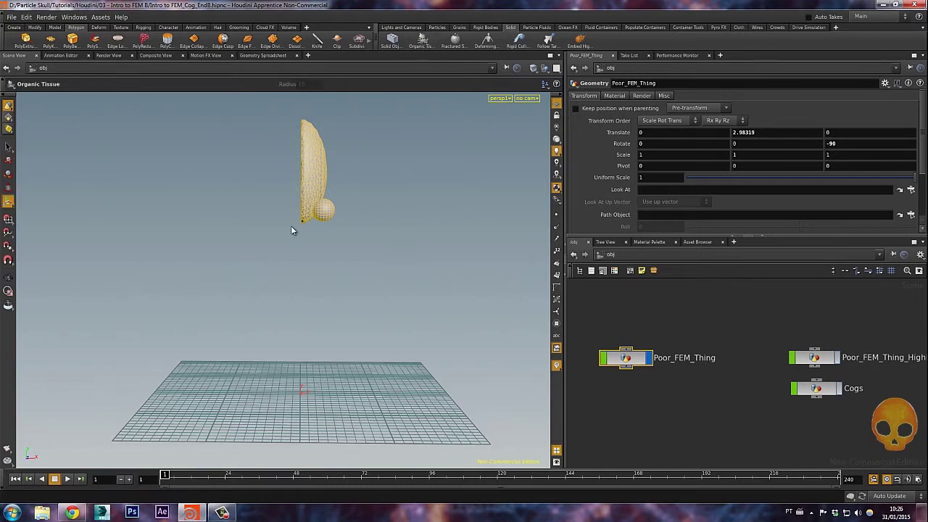
key("Return")
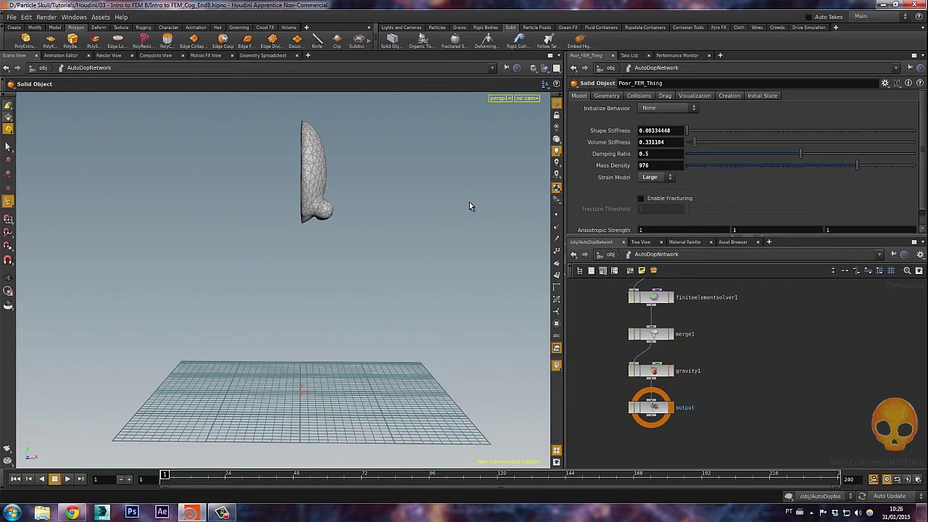
Play the tissue simulation twice and rewind to the first frame each time
key("Up")
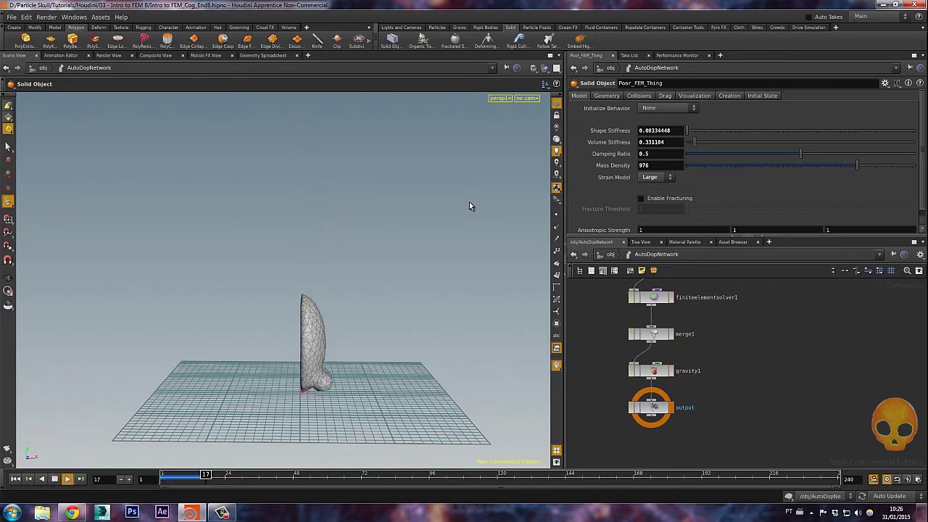
key("ctrl+Up")
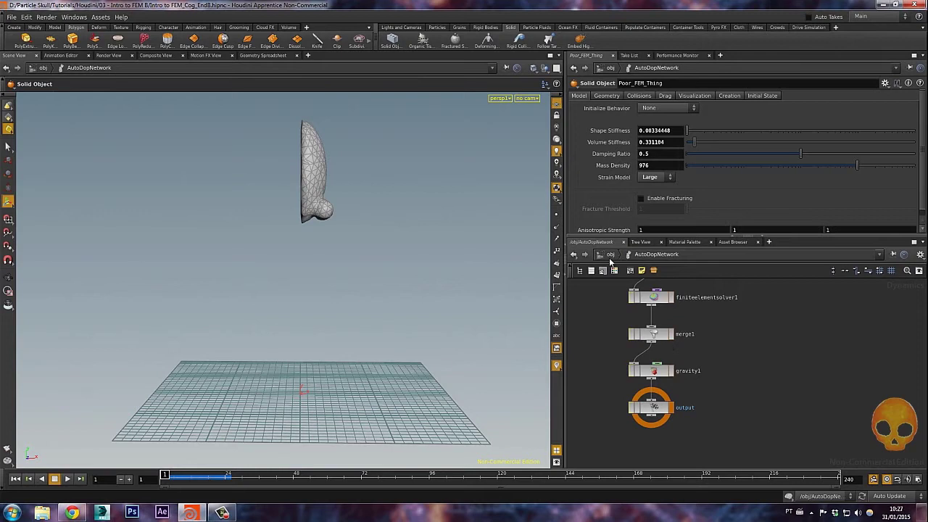
key("Up")
key("ctrl+Up")
Return to the object level, add a rigid-body ground plane to the simulation, and play it before rewinding to the first frame
left_click(610, 255)
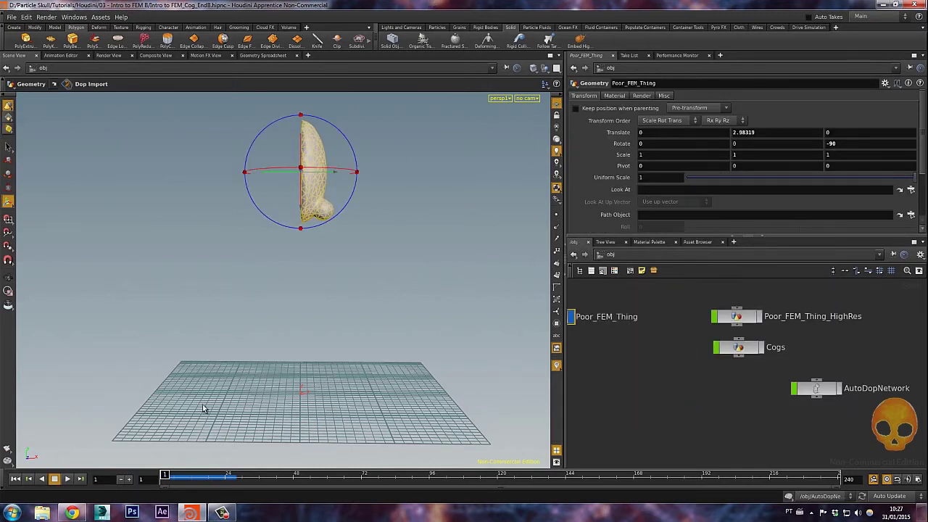
left_click(485, 28)
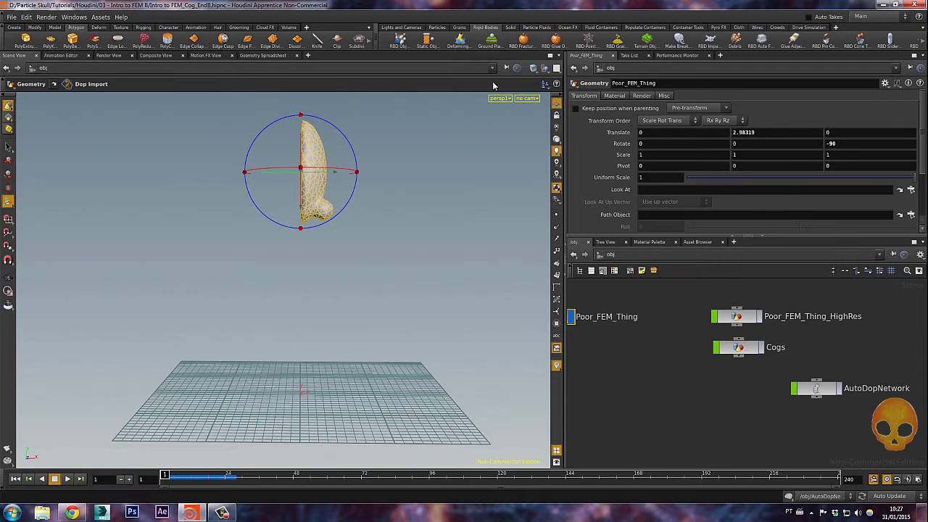
key("Up")
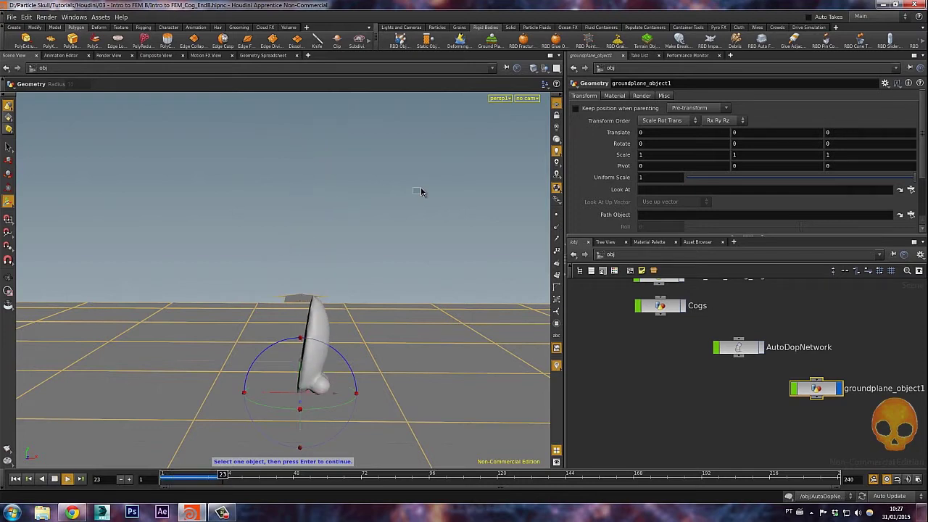
key("ctrl+Up")
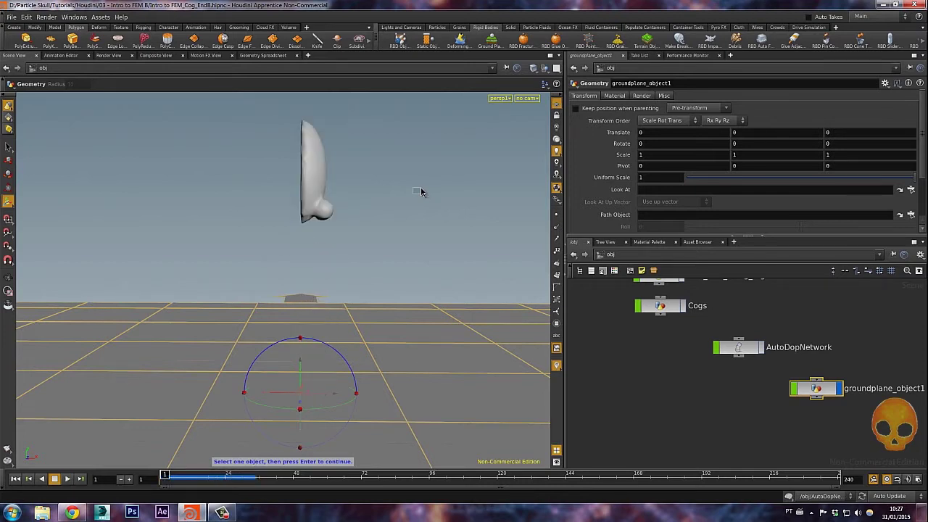
middle_click_drag(651, 366, 661, 413)
middle_click_drag(619, 371, 748, 384)
middle_click_drag(682, 357, 690, 376)
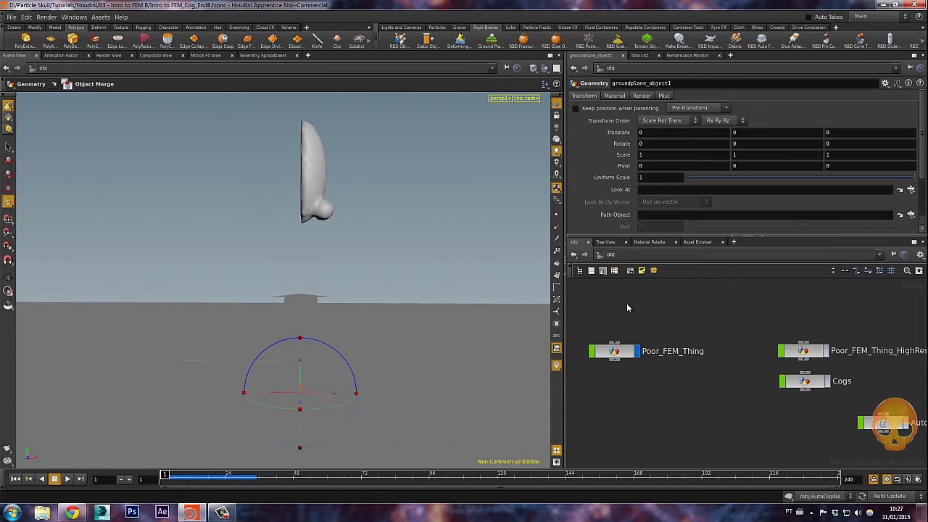
left_click_drag(348, 273, 390, 300)
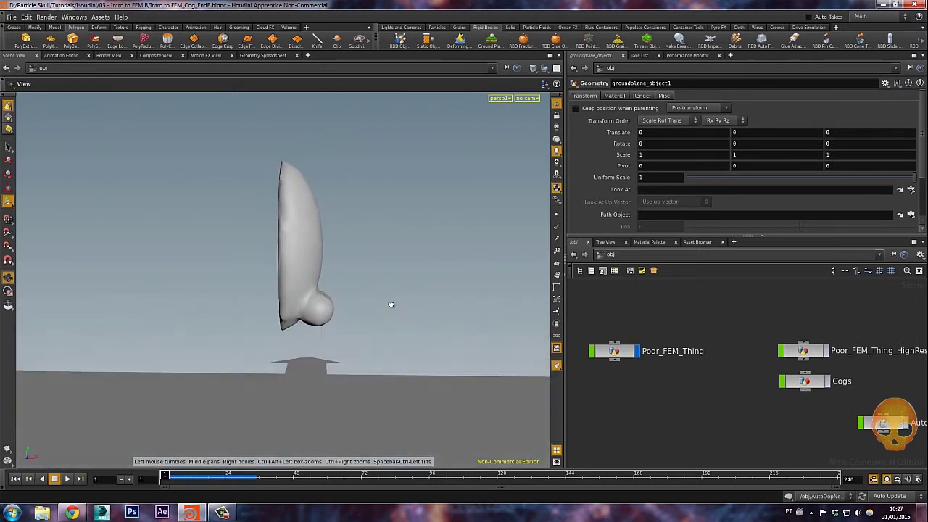
key("s")
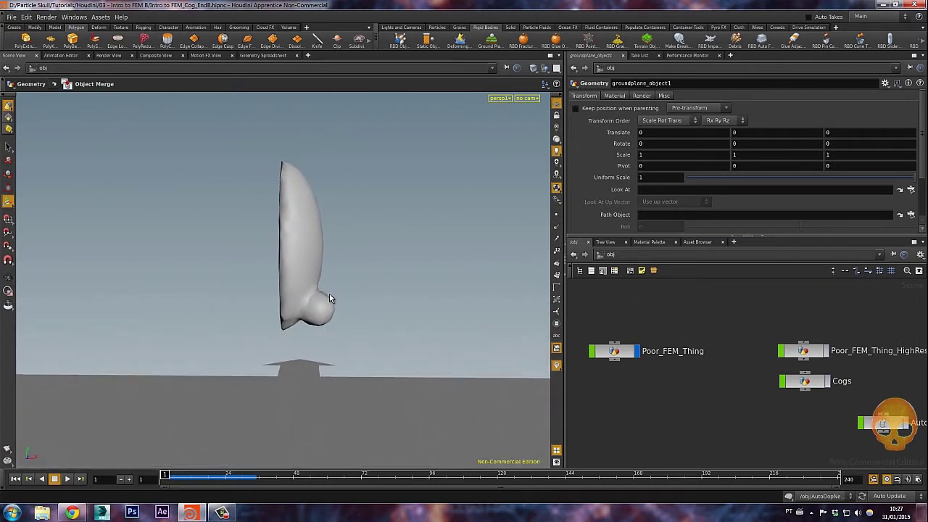
key("ctrl+z")
key("ctrl+z")
key("ctrl+z")
key("ctrl+z")
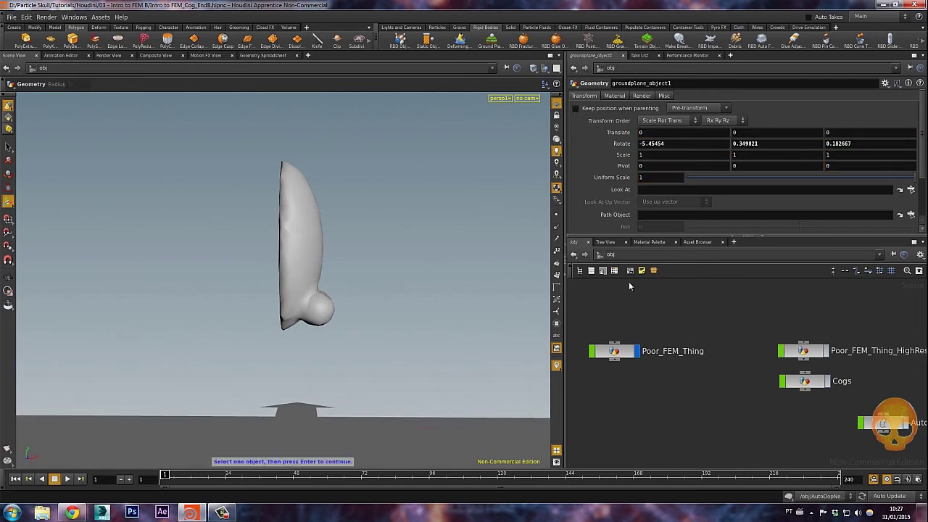
Display Poor_FEM_Thing_HighRes instead of Poor_FEM_Thing and examine the modelling nodes inside its geometry network
left_click(827, 353)
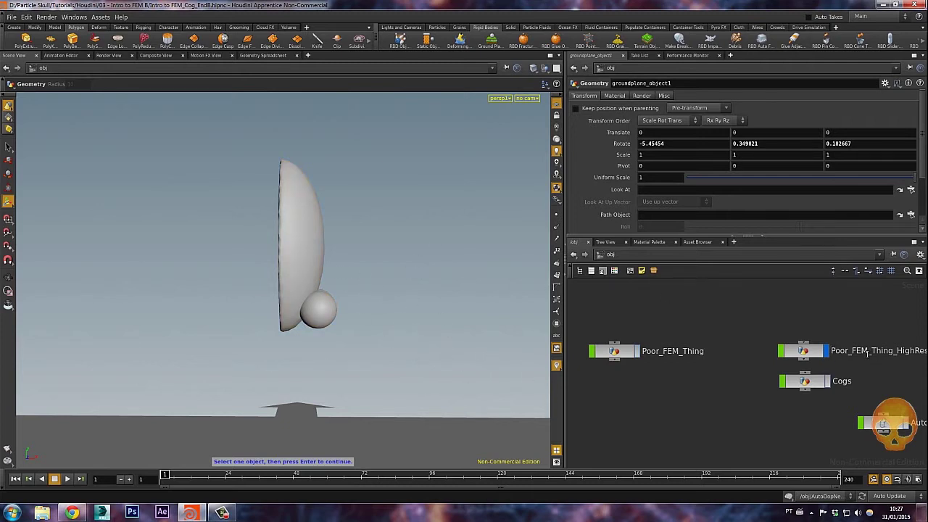
middle_click_drag(736, 335, 712, 339)
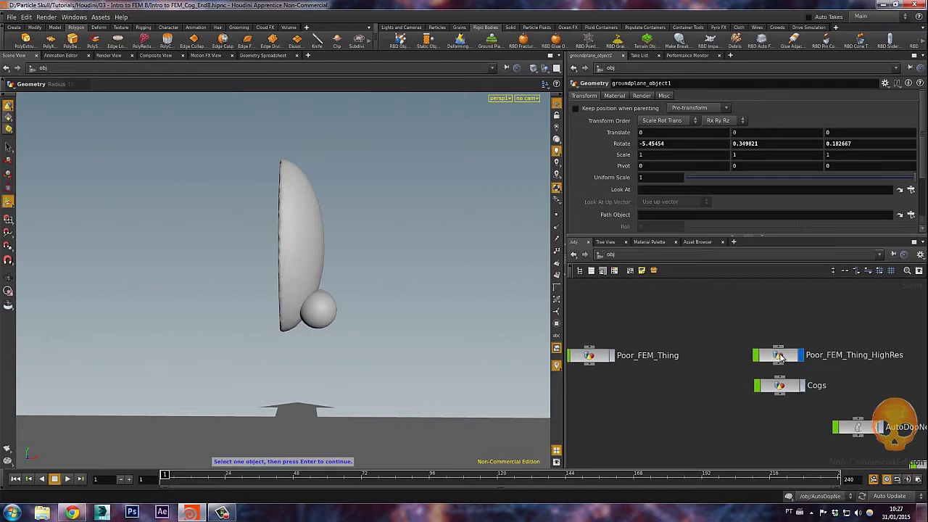
double_click(780, 357)
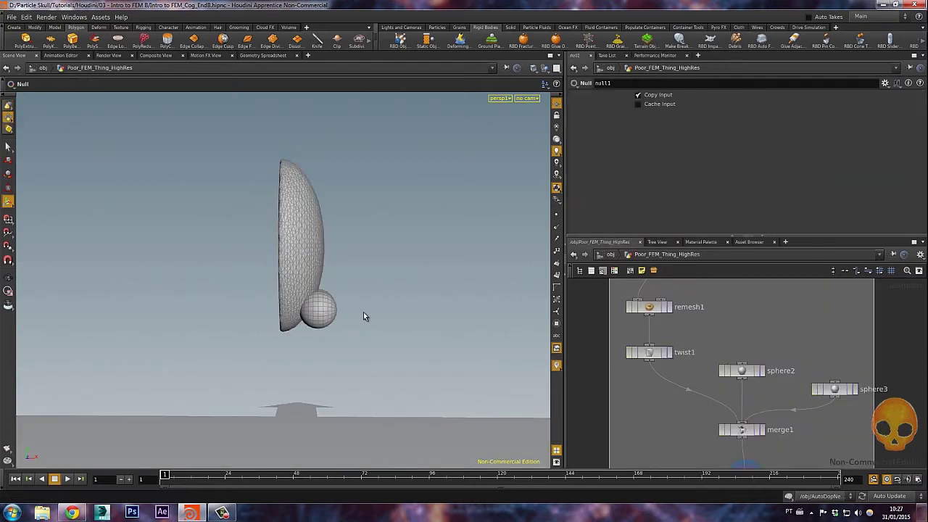
middle_click_drag(585, 337, 599, 445)
mouse_move(595, 365)
middle_mouse_down()
mouse_move(602, 433)
mouse_move(595, 360)
middle_mouse_up()
scroll(598, 362, "up", 2)
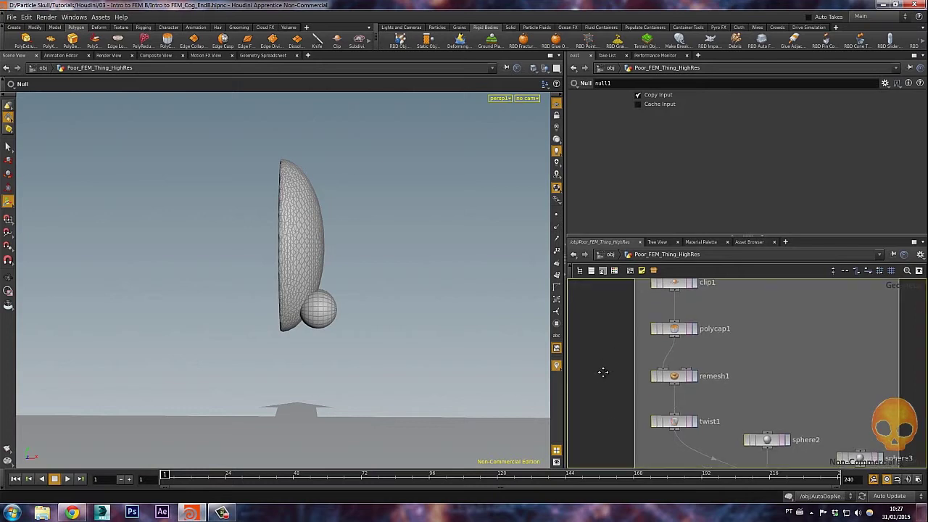
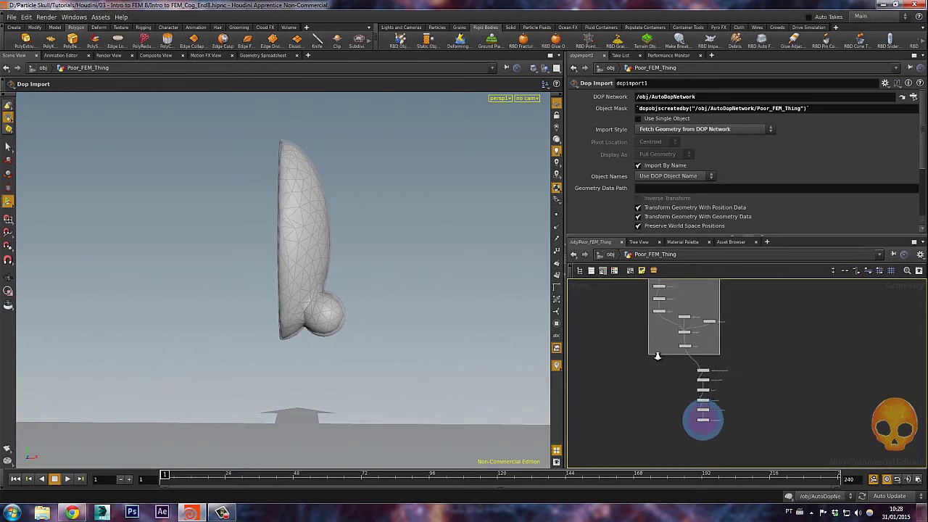
Maximize the network editor inside Poor_FEM_Thing and resize the network box so it ends just below null1
left_click_drag(645, 348, 647, 407)
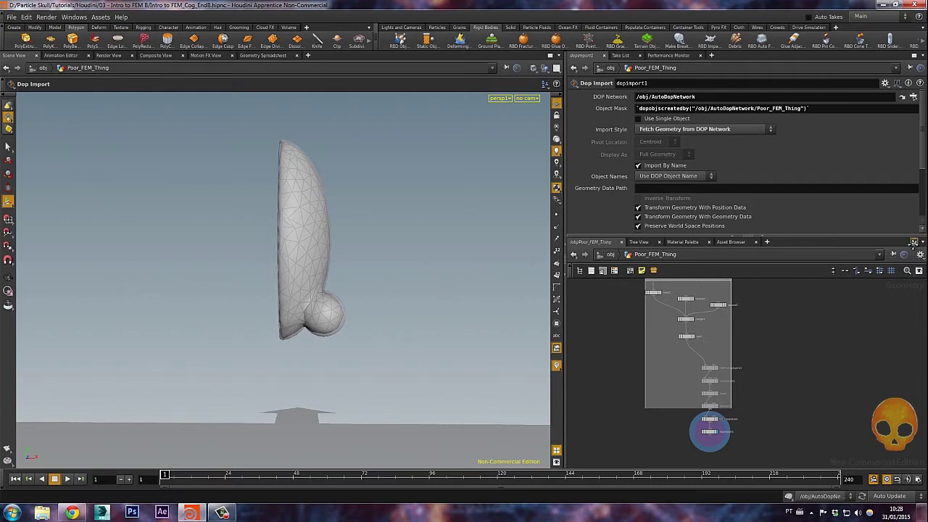
left_click(914, 242)
middle_click_drag(480, 224, 510, 297)
right_click_drag(510, 287, 499, 262)
left_click_drag(403, 173, 351, 169)
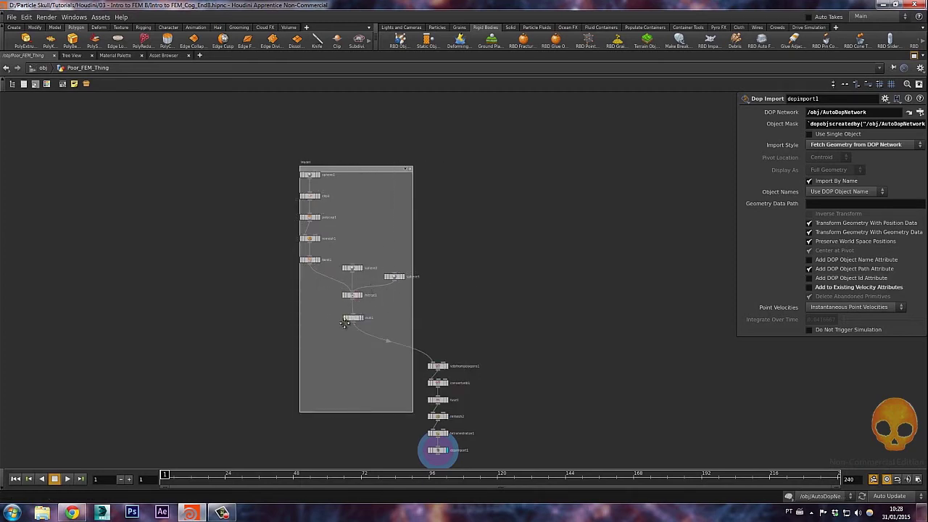
left_click_drag(361, 412, 362, 336)
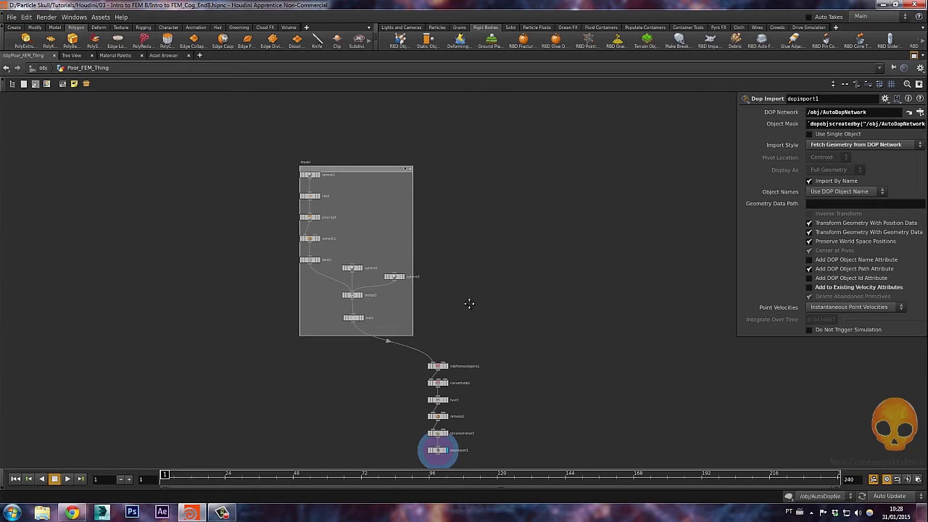
Examine the node chain from vdbfrompolygons1 down to dopimport1 below the network box
scroll(433, 326, "up", 4)
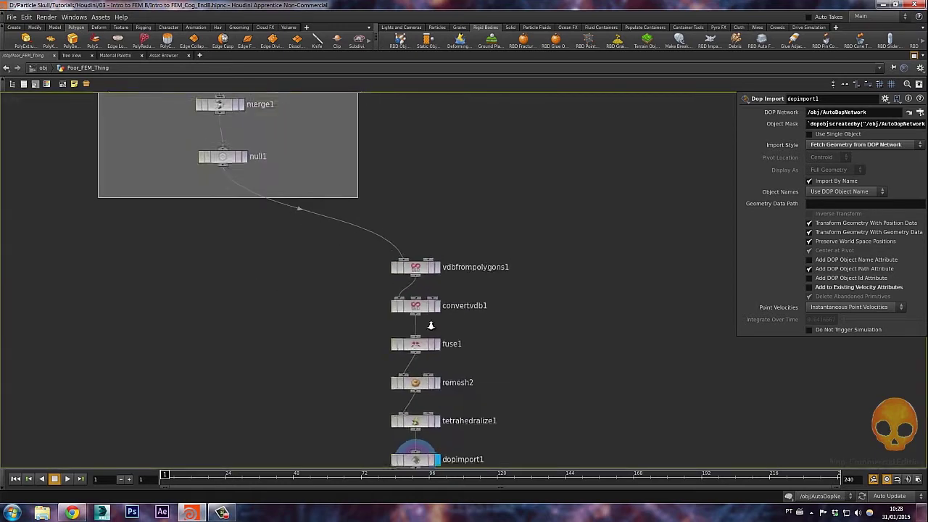
left_click_drag(373, 273, 474, 454)
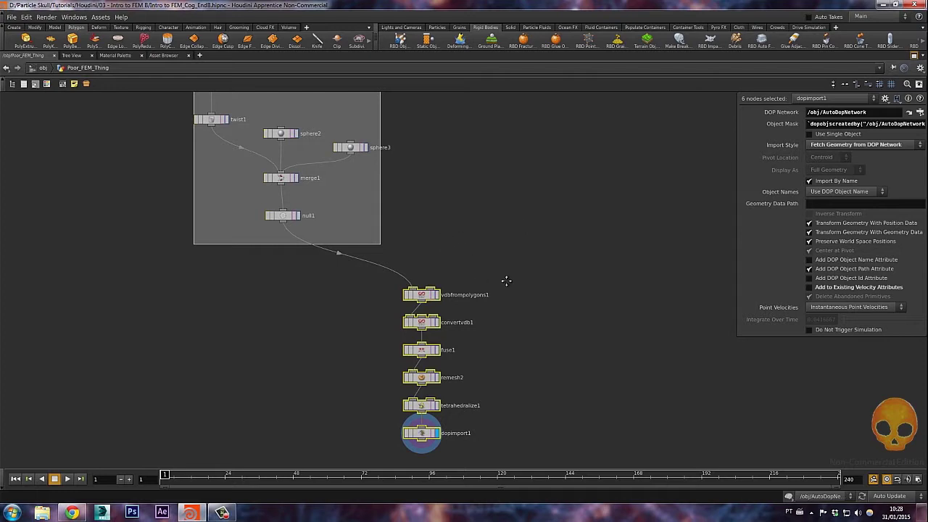
left_click(531, 315)
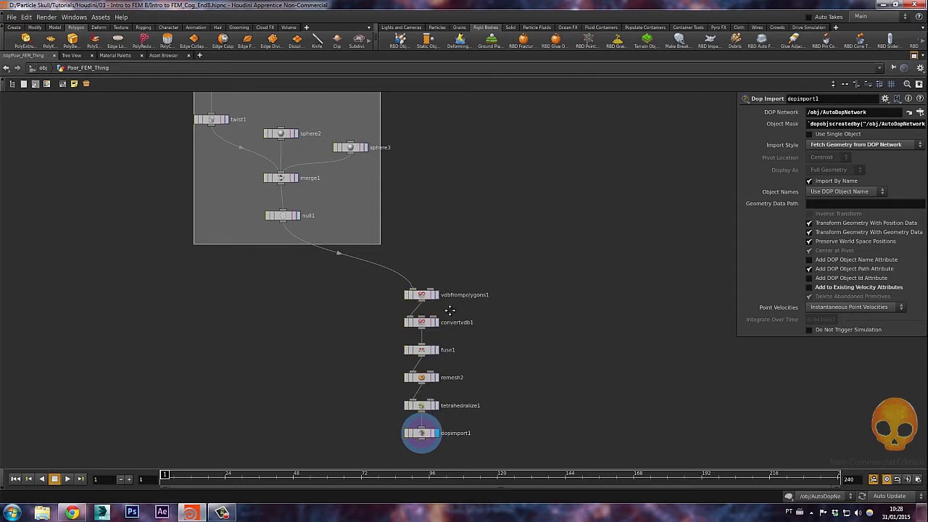
scroll(421, 297, "up", 2)
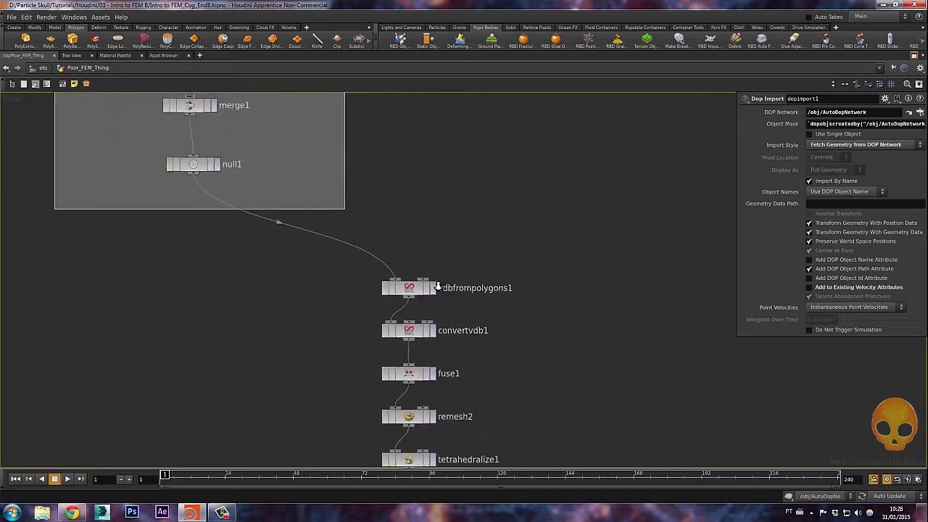
Restore the split pane layout and make the network editor taller to show the vdbfrompolygons1 to dopimport1 chain
left_click(914, 56)
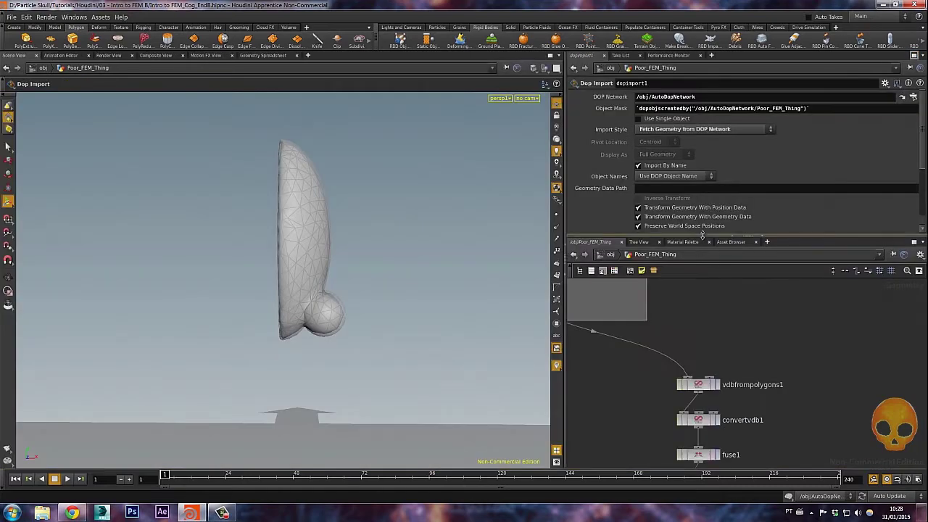
left_click_drag(698, 234, 696, 206)
middle_click_drag(688, 291, 717, 246)
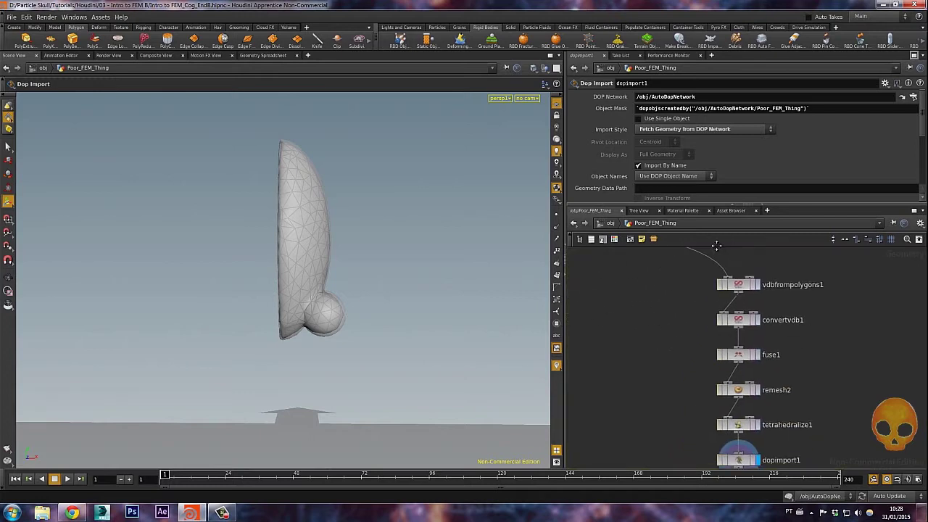
Return to the object level and turn off the display of Poor_FEM_Thing_HighRes
left_click(611, 223)
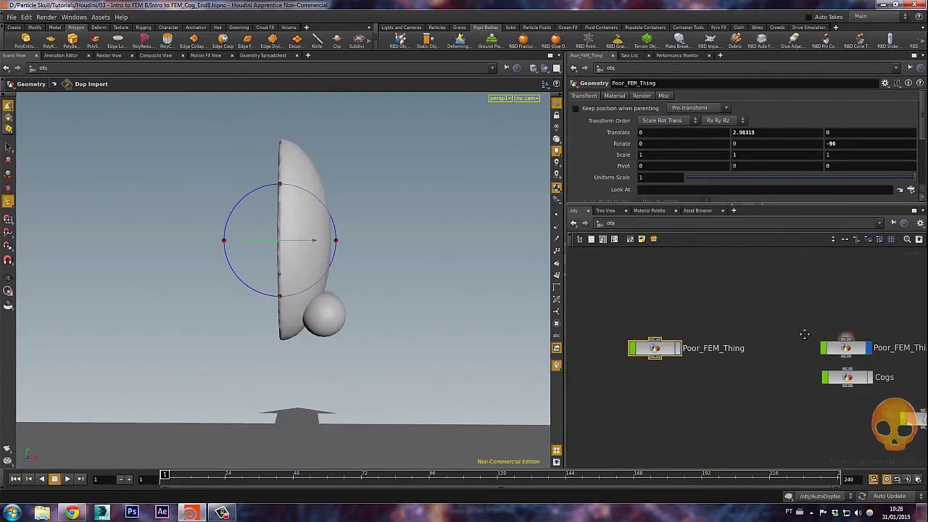
left_click(833, 340)
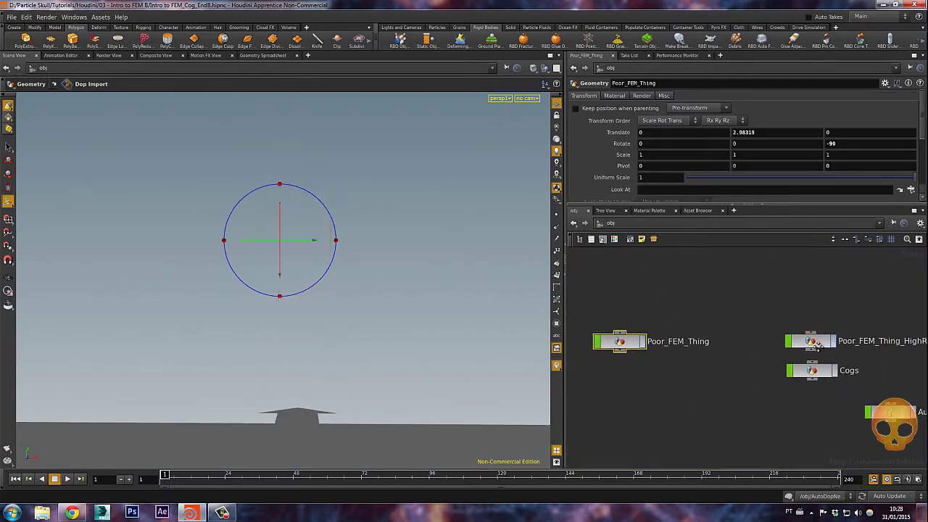
Turn on the display of Poor_FEM_Thing, then show the null1 and vdbfrompolygons1 results inside its network
left_click(642, 341)
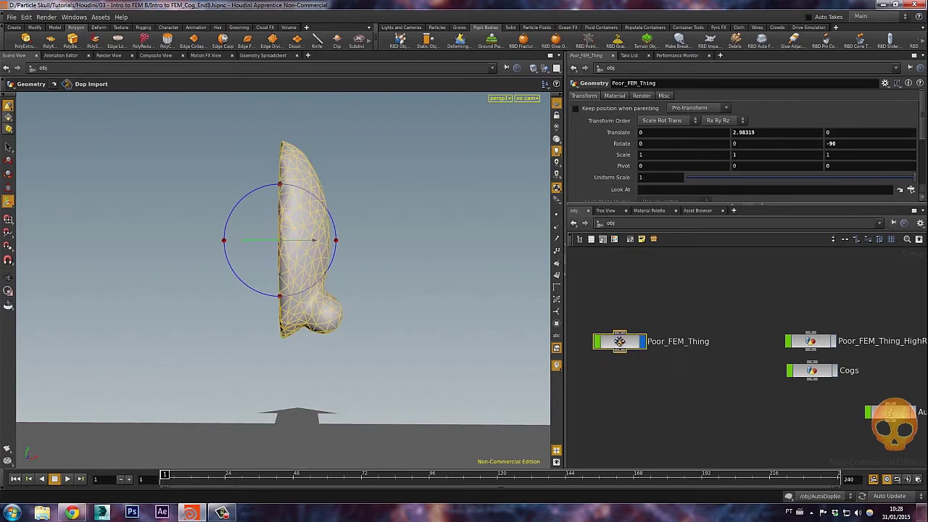
double_click(621, 341)
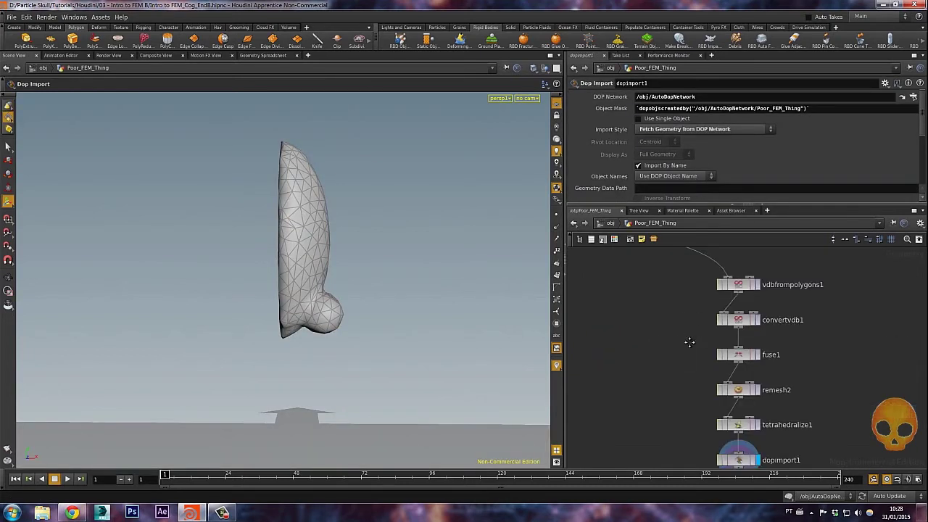
middle_click_drag(690, 342, 746, 395)
left_click(645, 268)
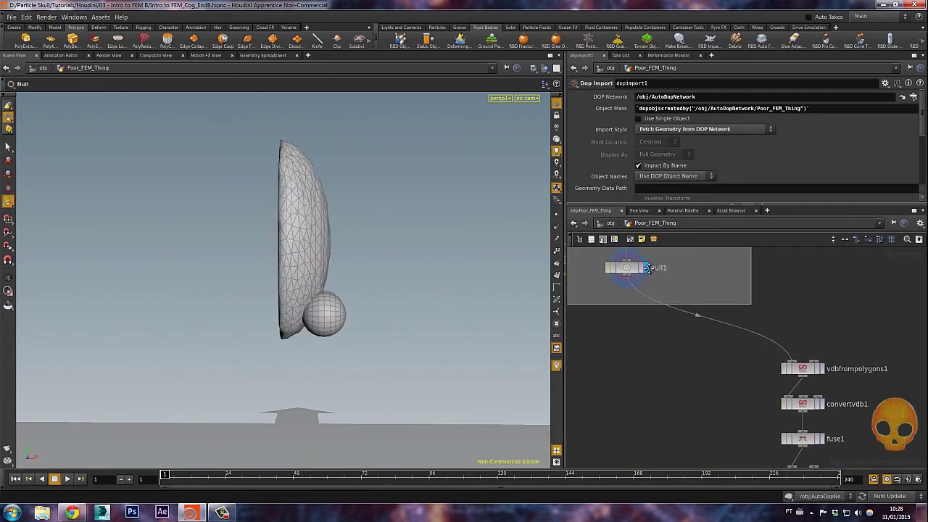
middle_click_drag(821, 362, 721, 338)
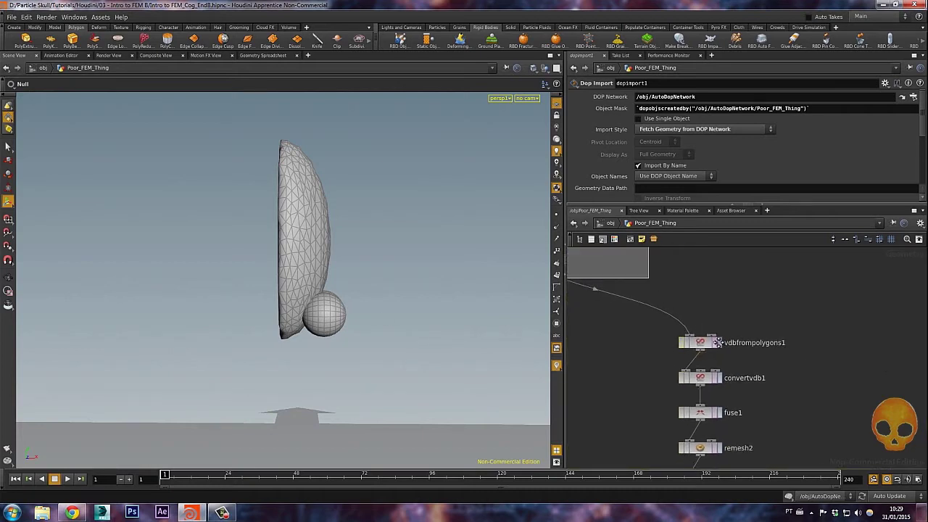
left_click(717, 342)
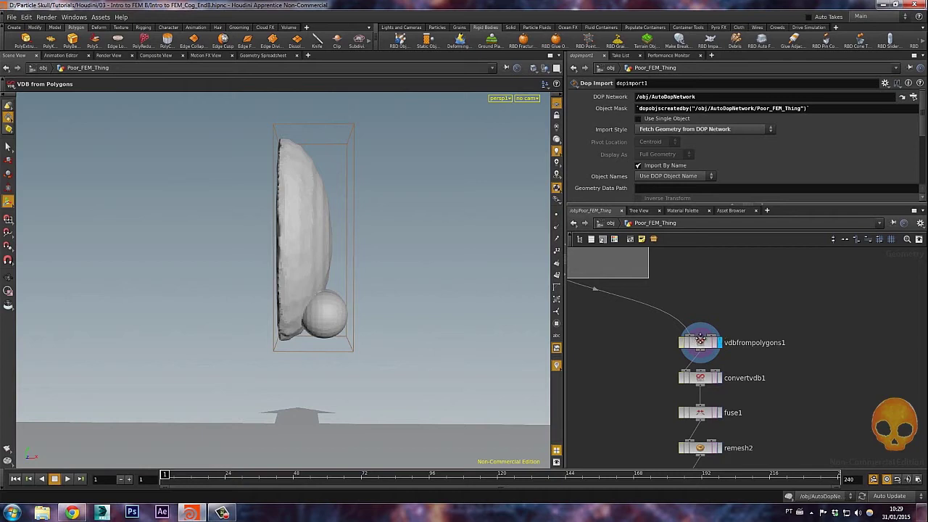
left_click(691, 336)
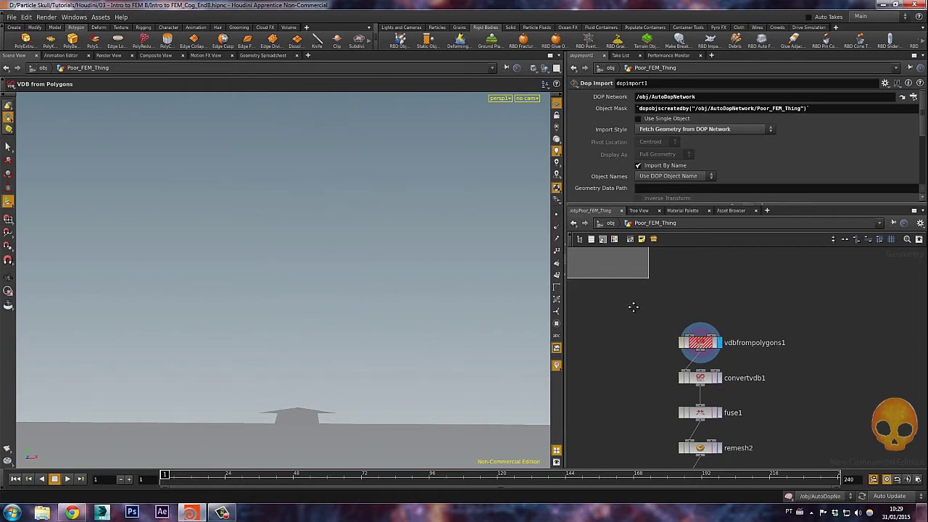
middle_click_drag(633, 307, 697, 335)
left_click(588, 278)
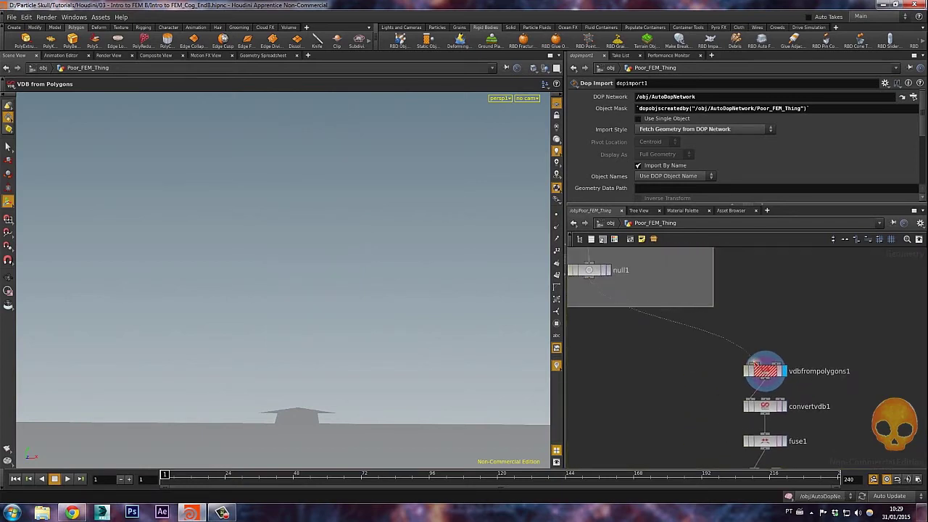
left_click_drag(754, 360, 760, 364)
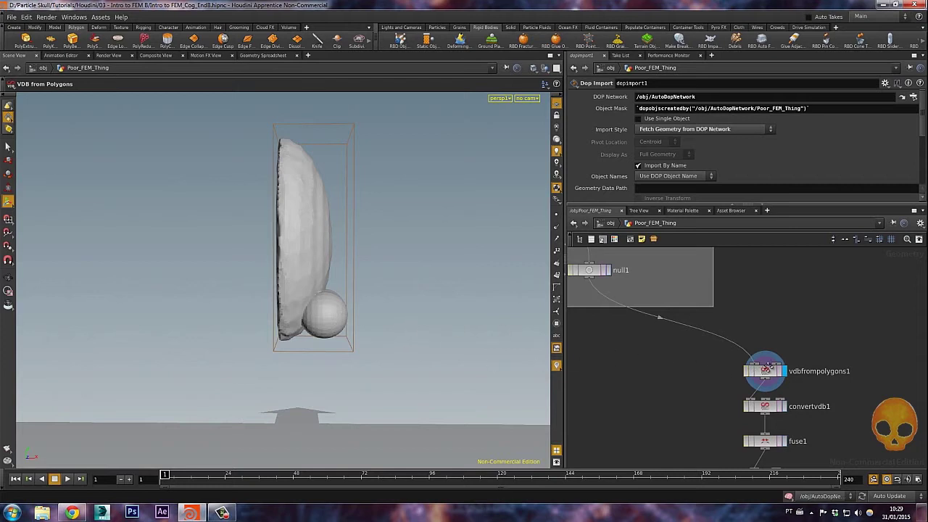
Examine the VDB surface up close where the sphere meets the body, and check the parameters of vdbfrompolygons1
key("space")
right_click_drag(323, 325, 363, 145)
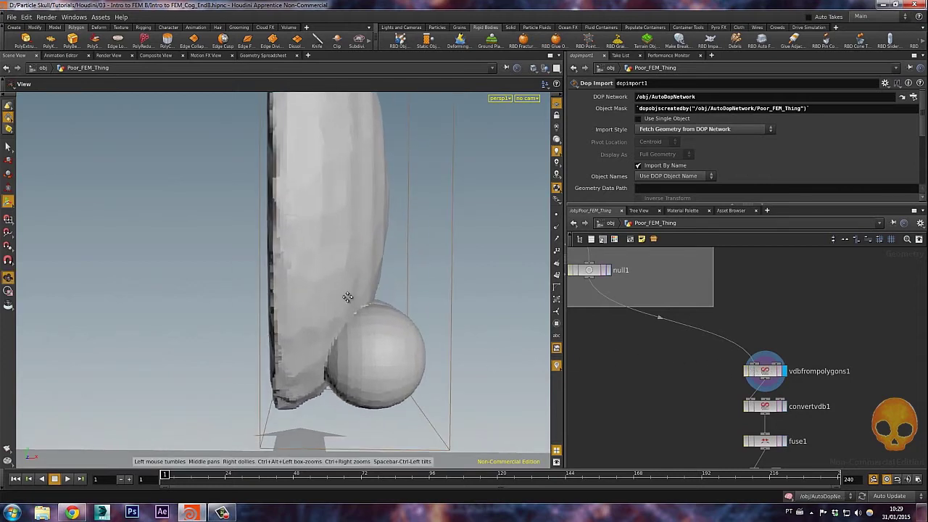
left_click_drag(348, 297, 329, 332)
right_click_drag(329, 331, 330, 138)
middle_click_drag(311, 315, 307, 248)
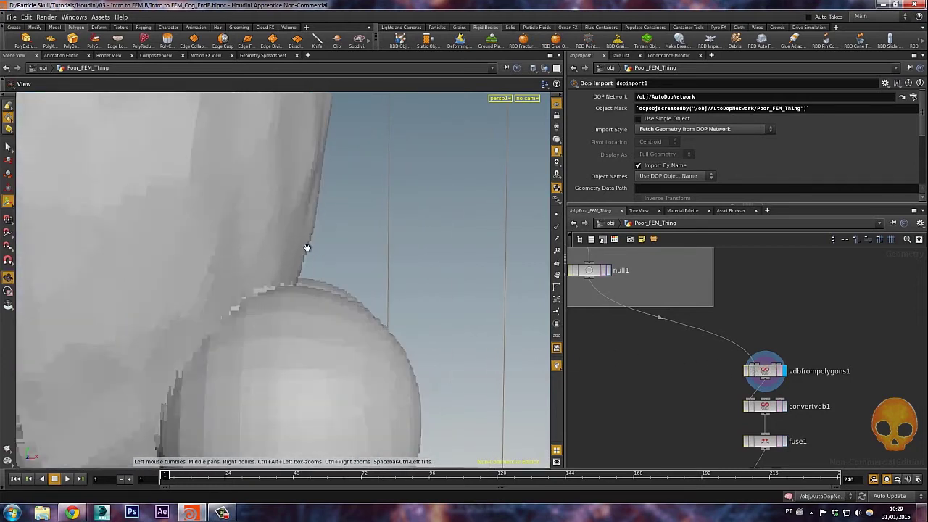
left_click(765, 370)
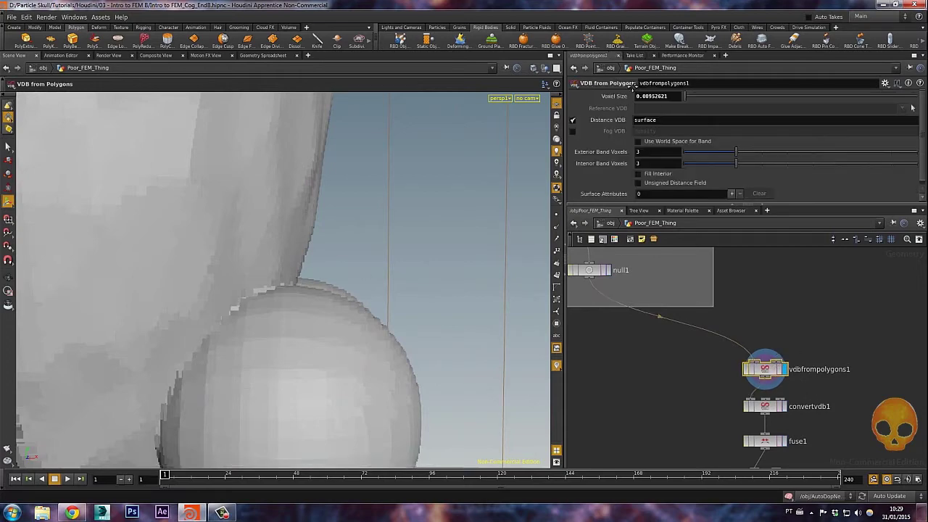
scroll(396, 259, "down", 8)
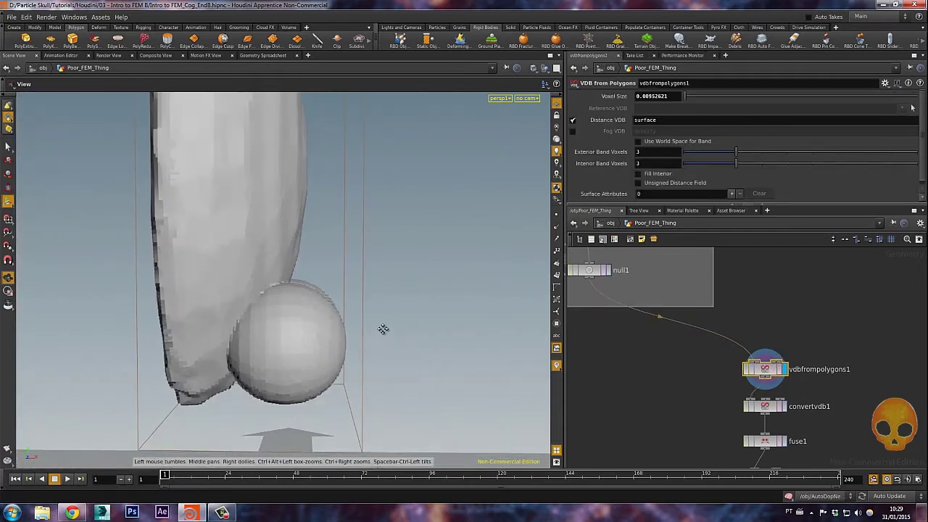
Display the results of convertvdb1 and fuse1 in turn and check each node's parameters
left_click(783, 407)
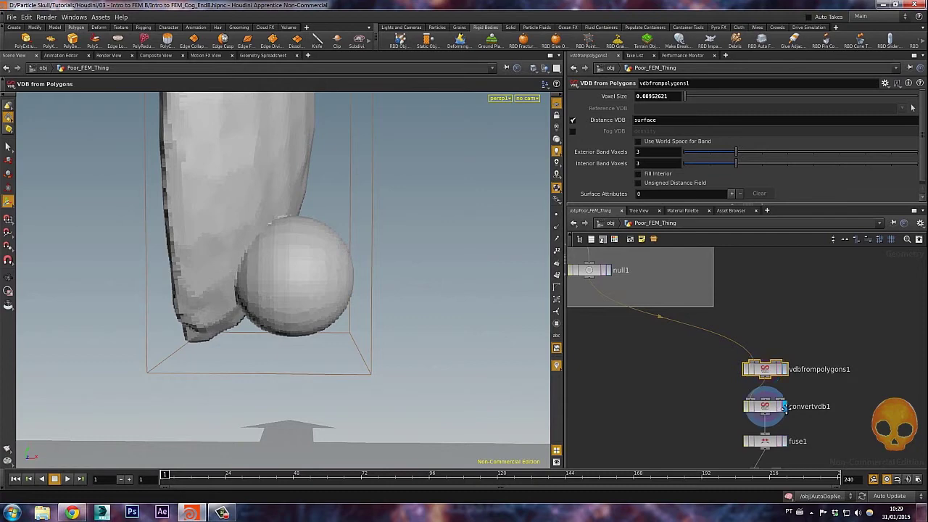
left_click(768, 410)
middle_click_drag(768, 410, 753, 346)
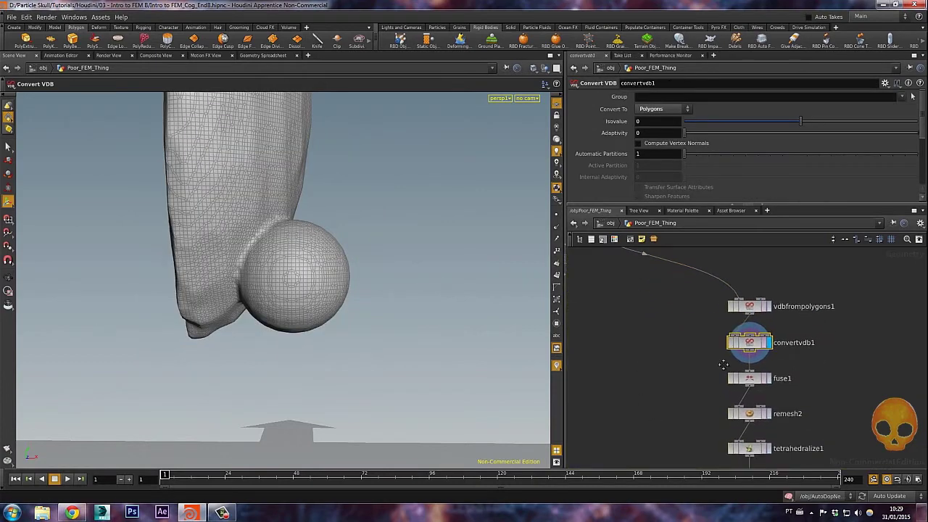
left_click(761, 381)
left_click(747, 382)
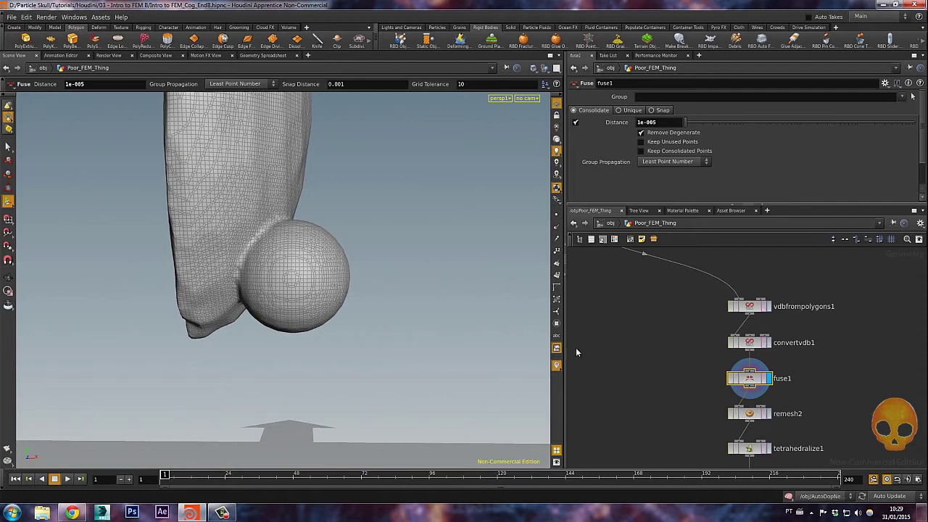
Display the remesh2 result, check its parameters and examine the whole low-resolution mesh
middle_click_drag(680, 375, 654, 286)
left_click(743, 325)
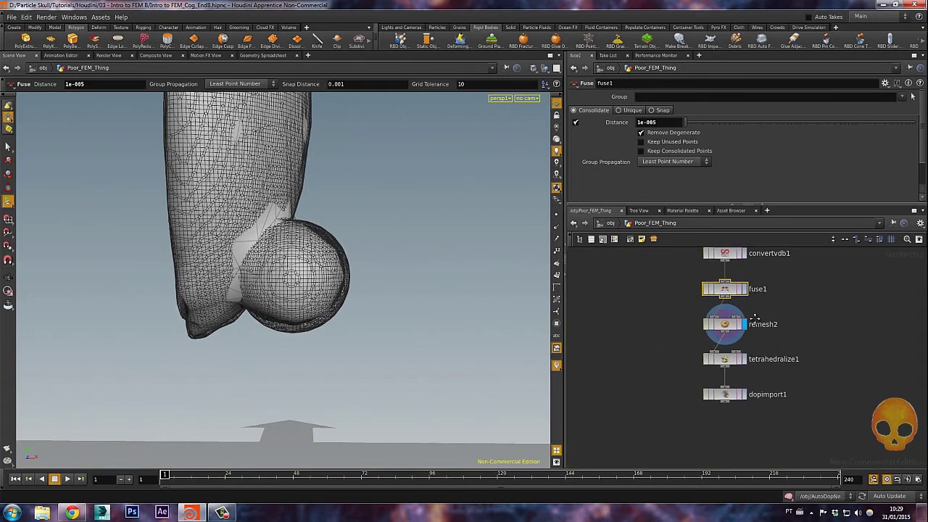
left_click(729, 324)
mouse_move(435, 286)
left_mouse_down()
mouse_move(352, 296)
mouse_move(508, 327)
left_mouse_up()
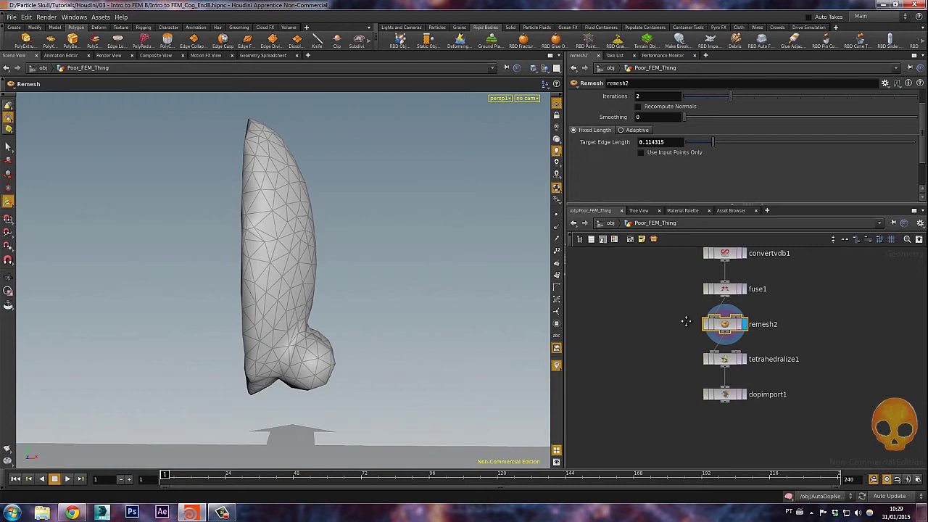
key("space")
left_click_drag(367, 302, 329, 327)
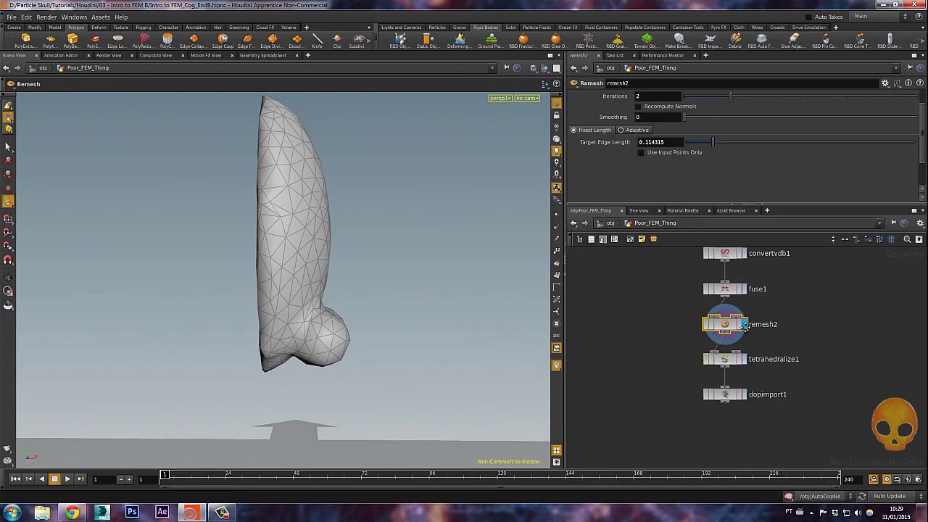
Display the tetrahedralize1 result and move dopimport1 farther below it to make room for another node
scroll(657, 366, "up", 3)
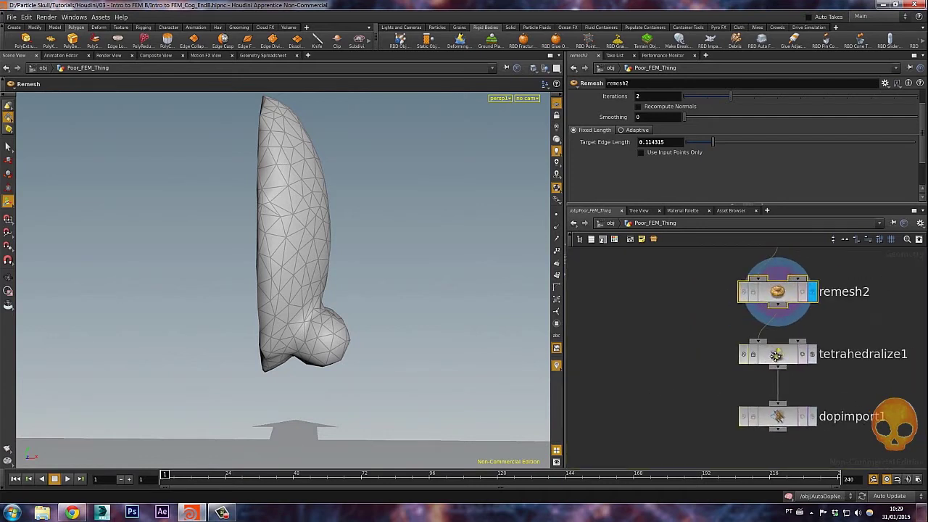
left_click(812, 353)
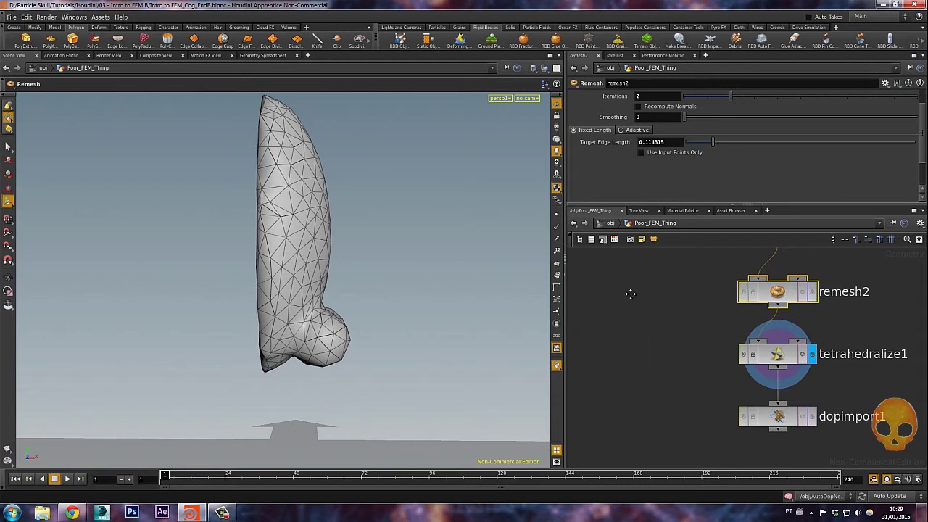
left_click_drag(778, 420, 778, 462)
middle_click_drag(651, 329, 592, 287)
middle_click_drag(657, 366, 659, 338)
left_click_drag(701, 394, 701, 435)
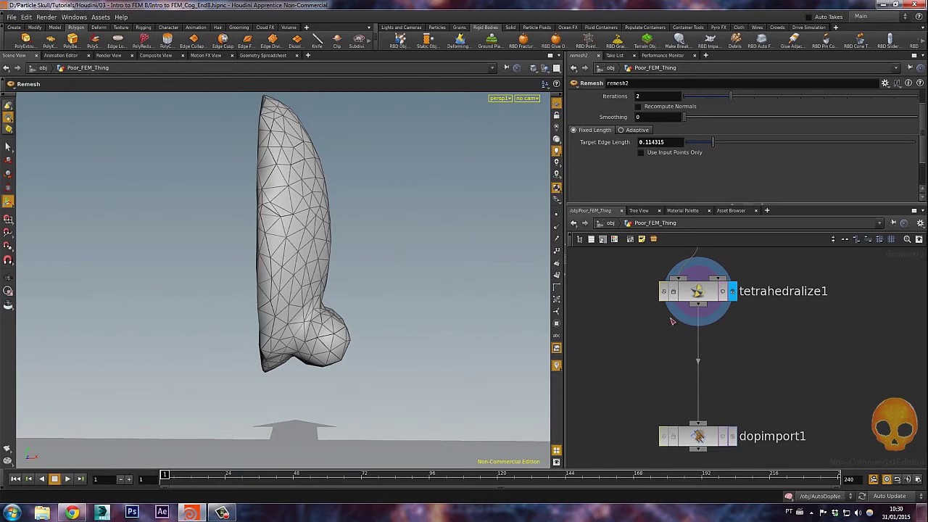
Insert a Clip node between tetrahedralize1 and dopimport1 and display its result
left_click(697, 363)
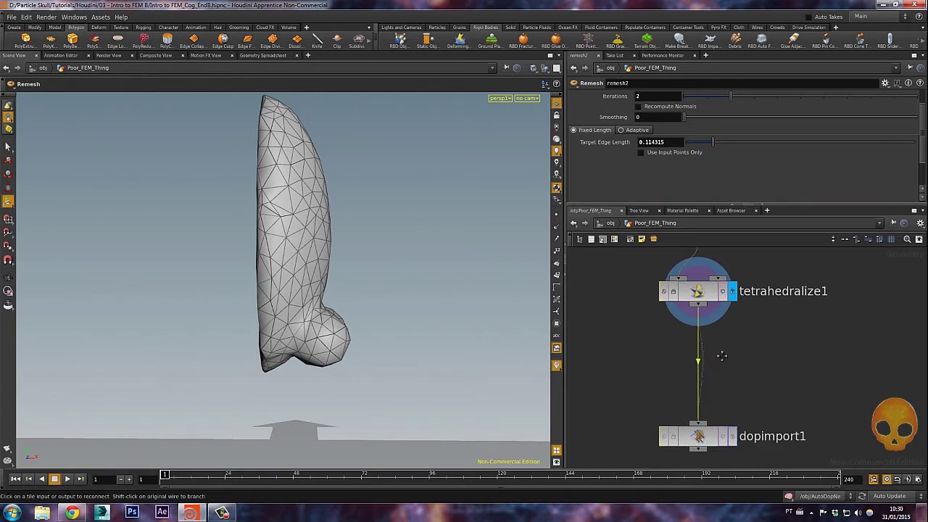
key("Tab")
type("cli")
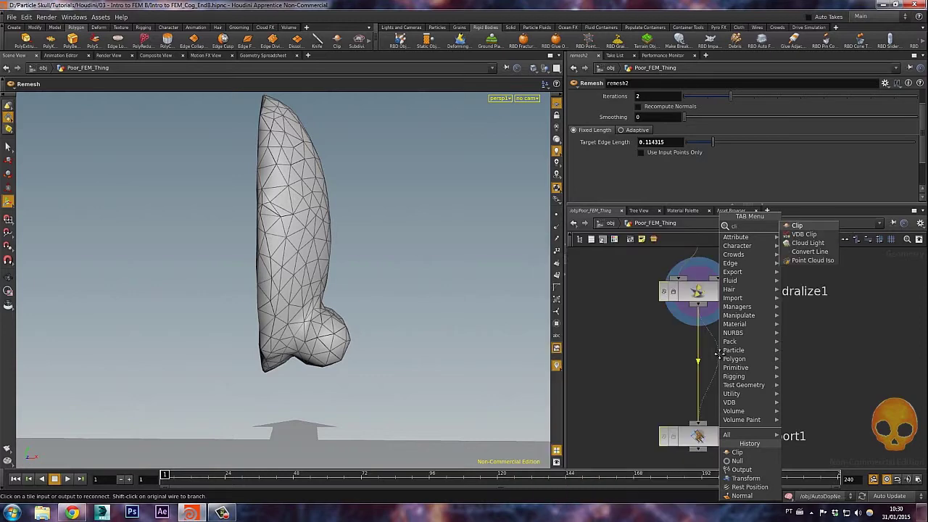
key("Return")
left_click(718, 353)
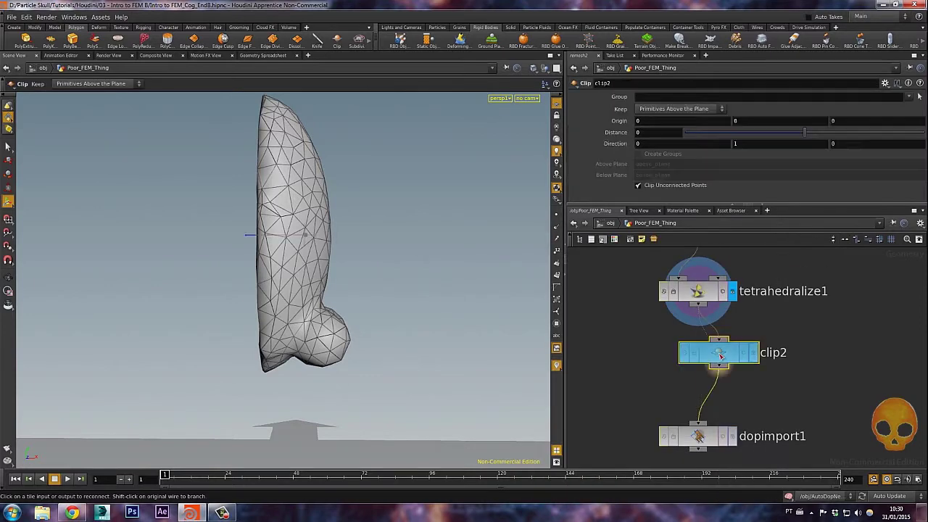
left_click(754, 353)
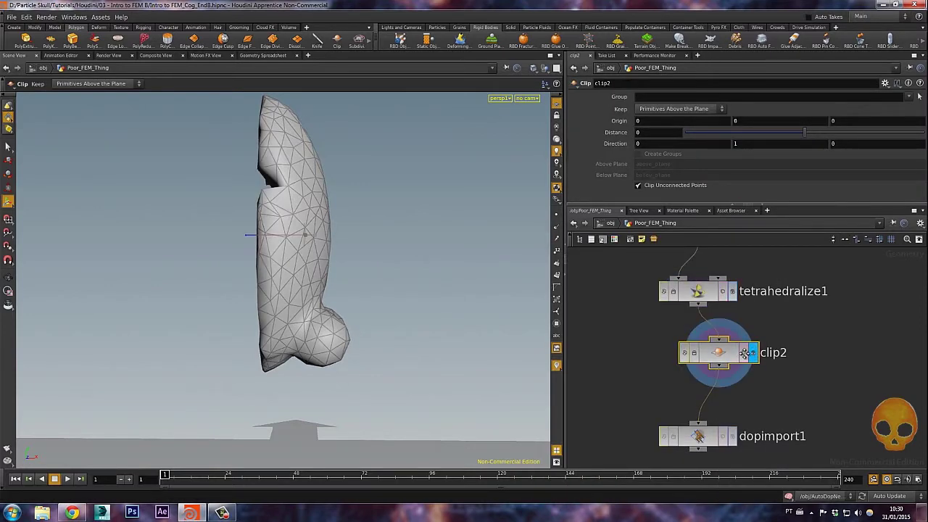
left_click_drag(720, 353, 718, 361)
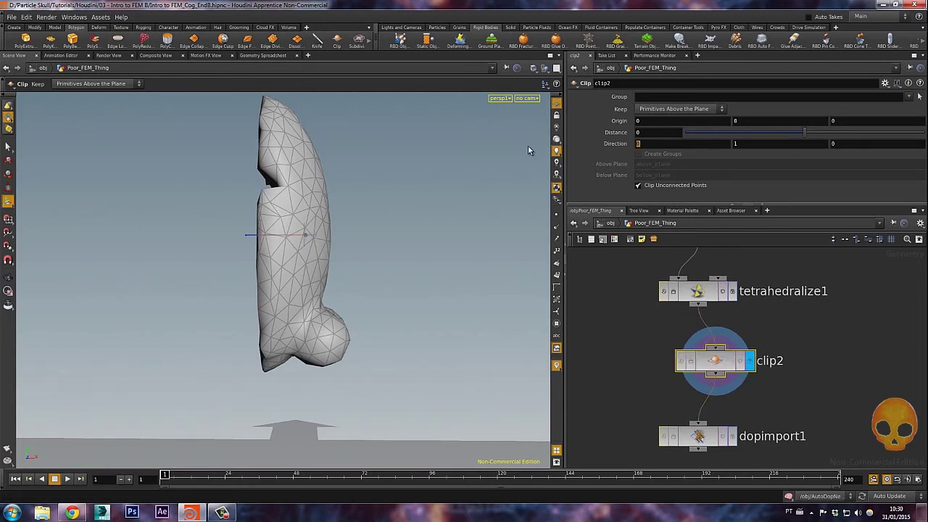
Set the Clip direction to 1, 0, 0 and examine the tetrahedra inside the cut mesh
type("1")
key("Return")
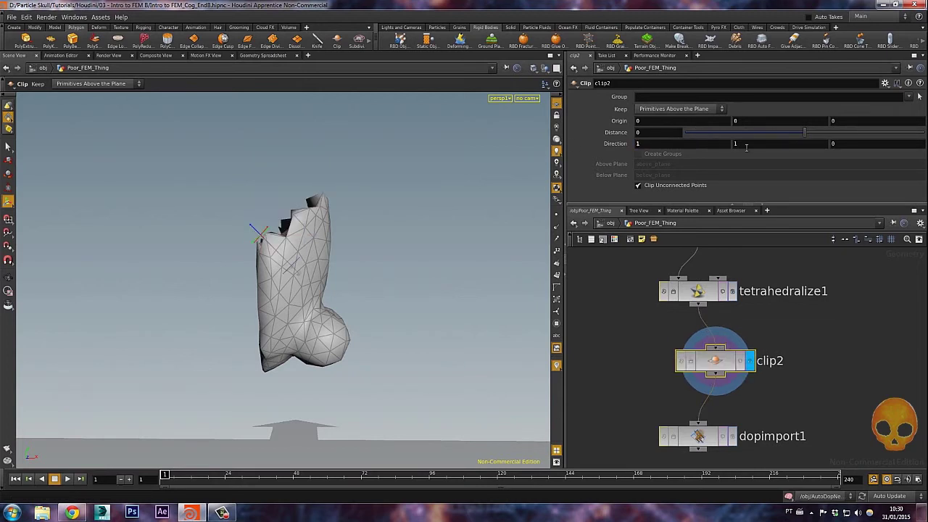
key("Escape")
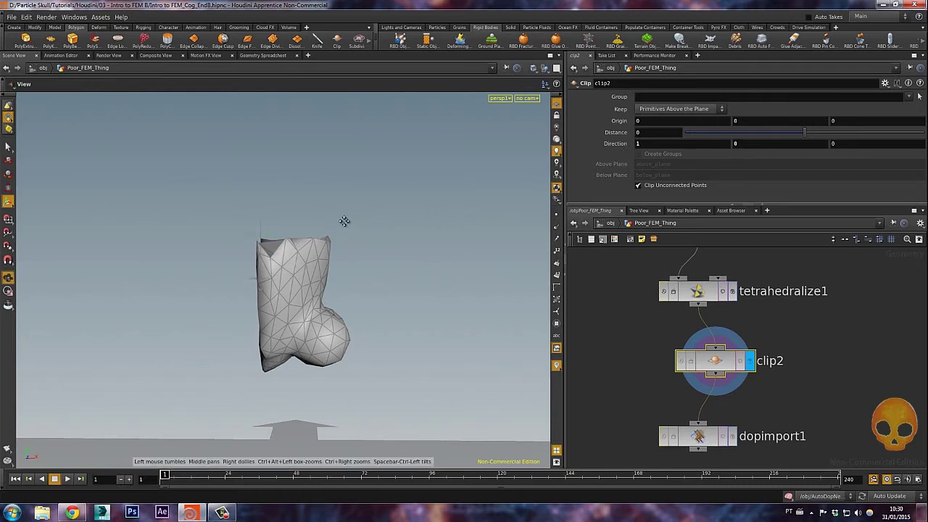
left_click_drag(343, 220, 269, 261)
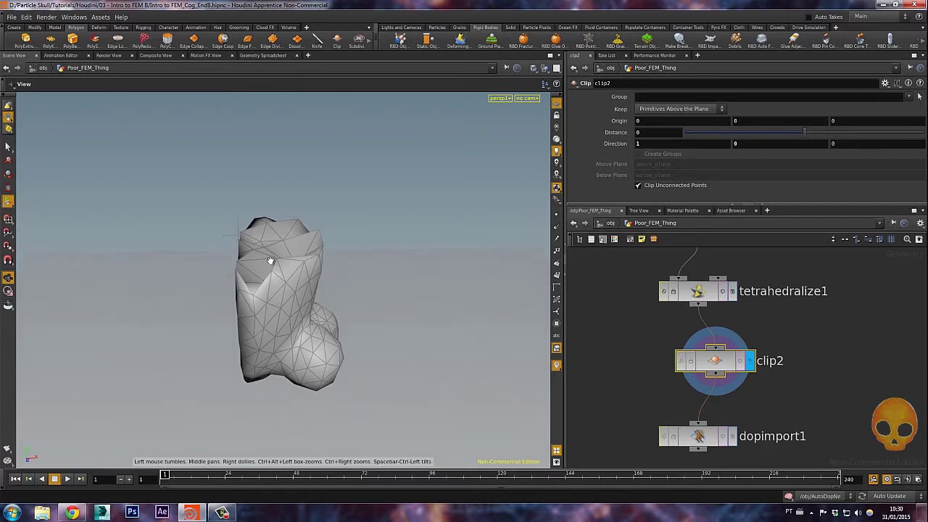
key("Return")
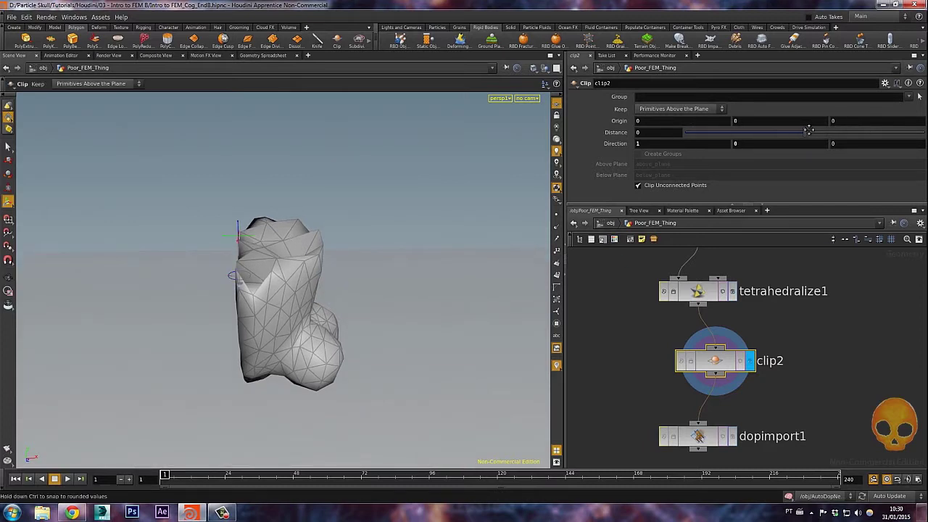
mouse_move(805, 132)
left_mouse_down()
mouse_move(792, 132)
mouse_move(802, 133)
left_mouse_up()
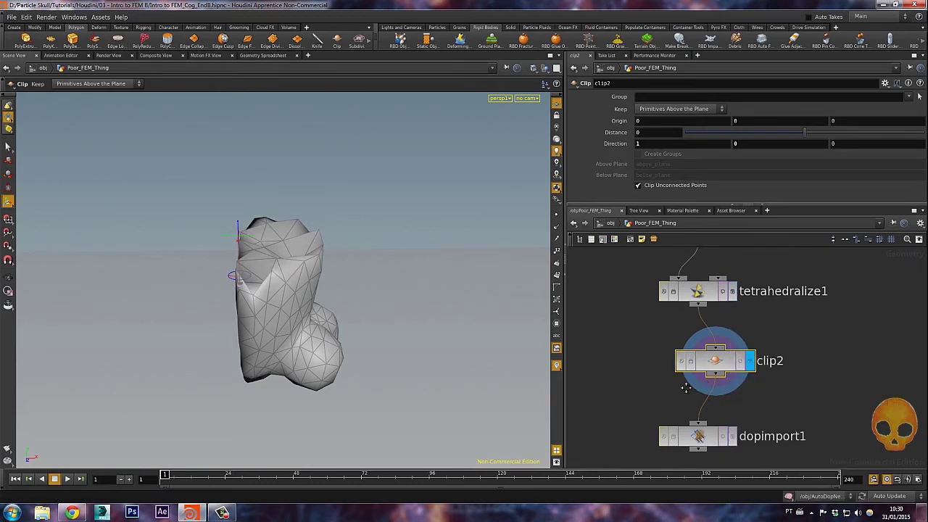
Delete the Clip node and display the dopimport1 result
left_click_drag(720, 360, 790, 354)
key("Delete")
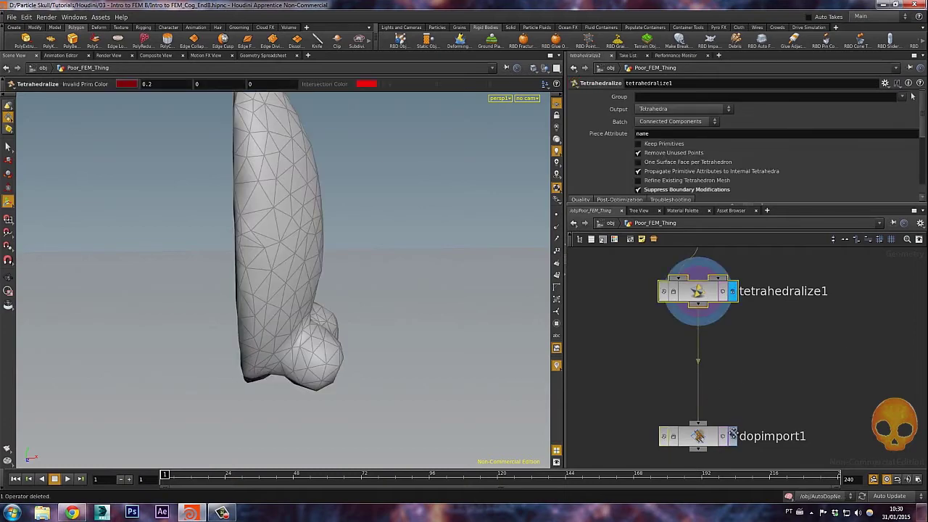
left_click(733, 435)
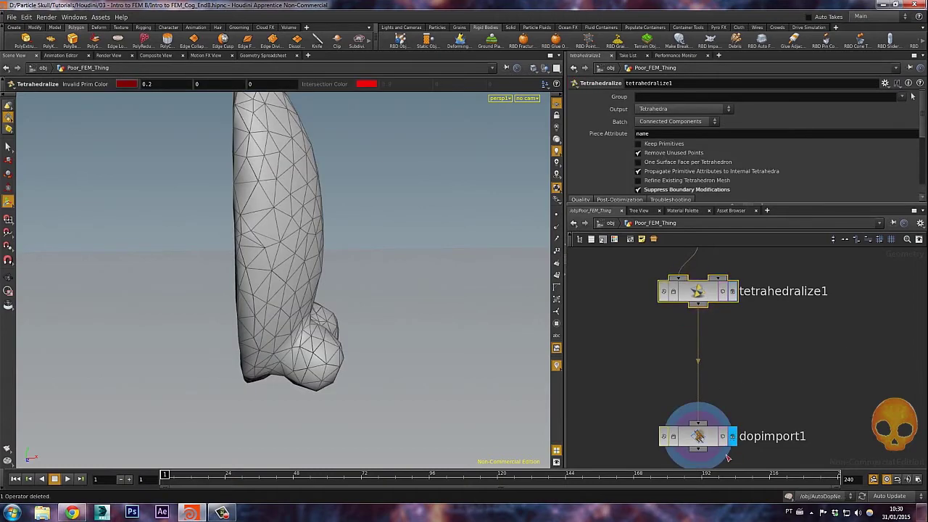
Return to the object level, move AutoDopNetwork just below Poor_FEM_Thing and show its parameters
left_click(610, 223)
left_click_drag(341, 230, 343, 223)
middle_click_drag(343, 224, 344, 190)
right_click_drag(344, 190, 352, 305)
middle_click_drag(352, 304, 360, 217)
right_click_drag(360, 217, 327, 285)
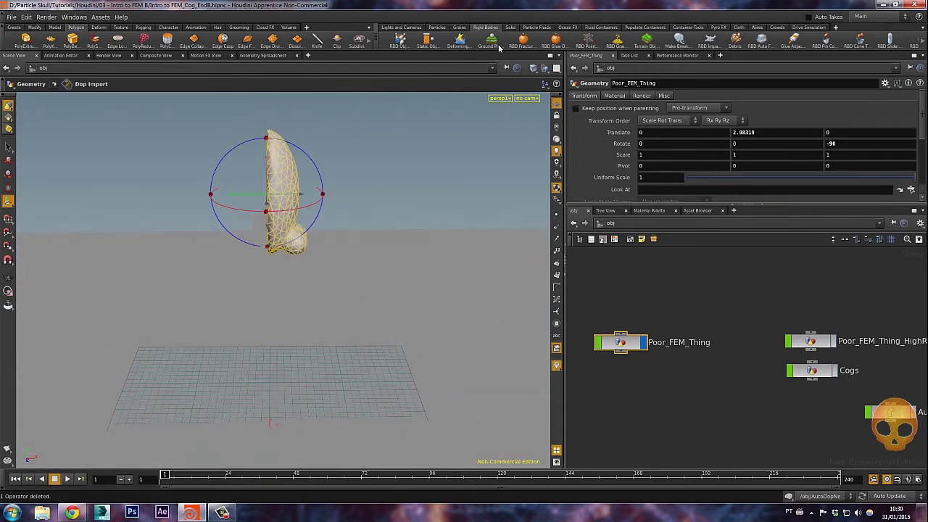
left_click_drag(892, 412, 678, 386)
left_click(679, 387)
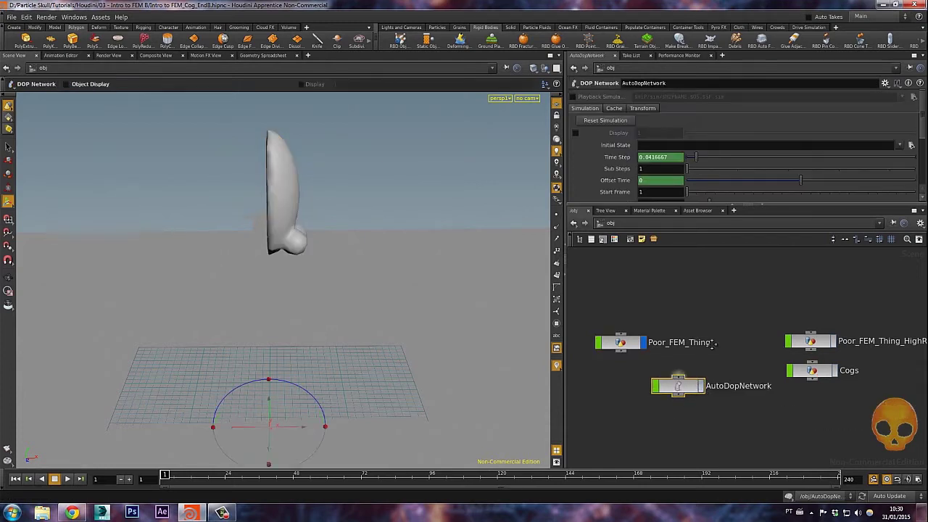
Go inside AutoDopNetwork and lay out its nodes automatically
double_click(678, 386)
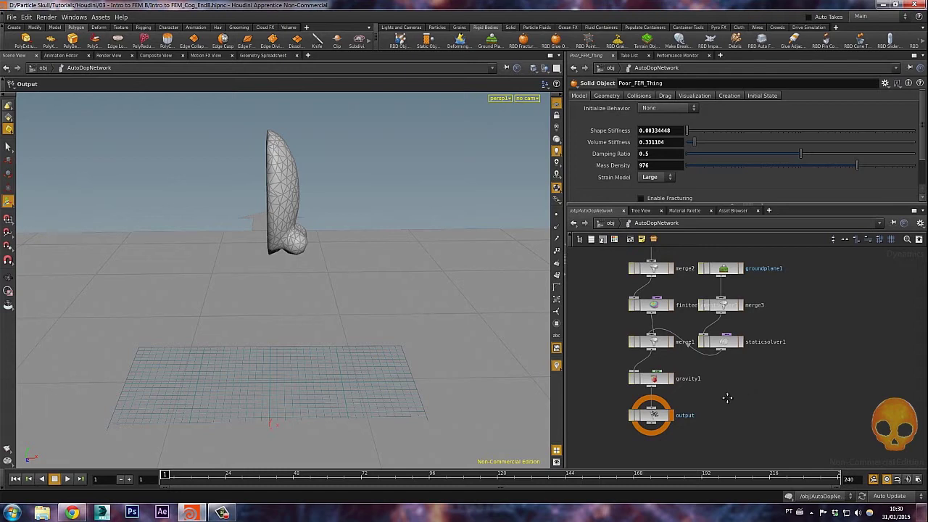
key("l")
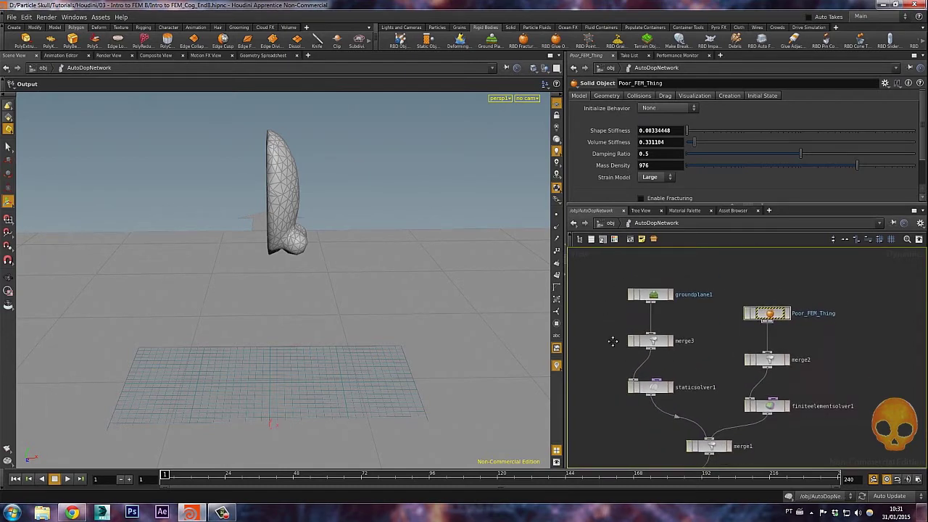
middle_click_drag(615, 398, 628, 290)
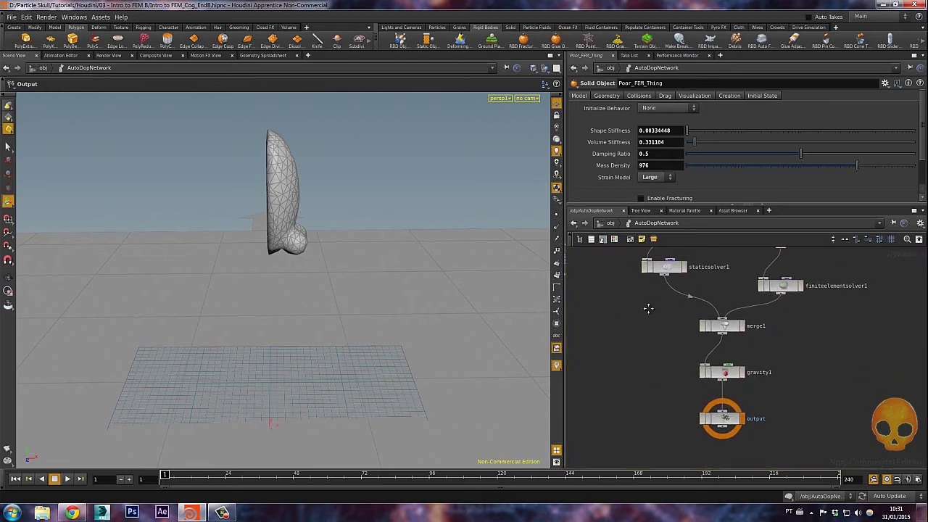
Examine the output, gravity1 and merge1 nodes and how the ground plane and Poor_FEM_Thing branches feed into merge1
left_click_drag(639, 418, 769, 302)
left_click_drag(652, 453, 771, 364)
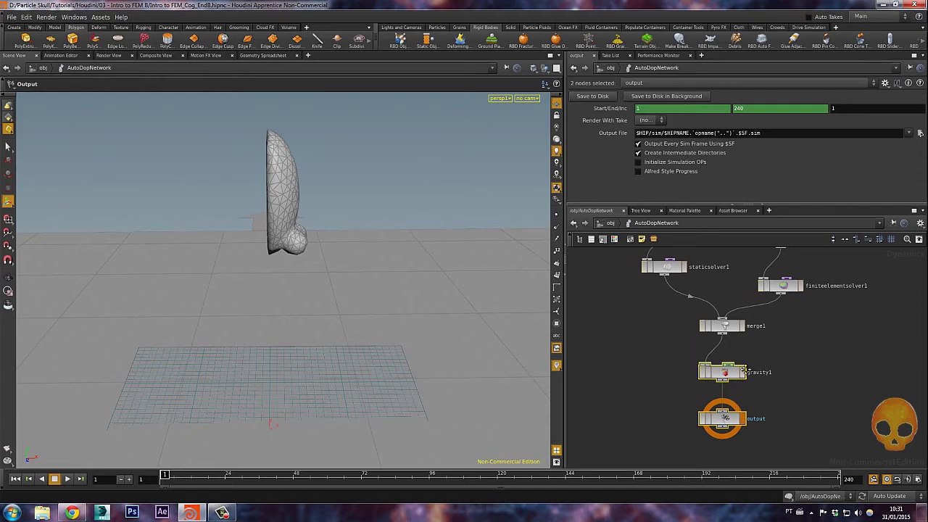
middle_click_drag(644, 370, 617, 448)
left_click(693, 403)
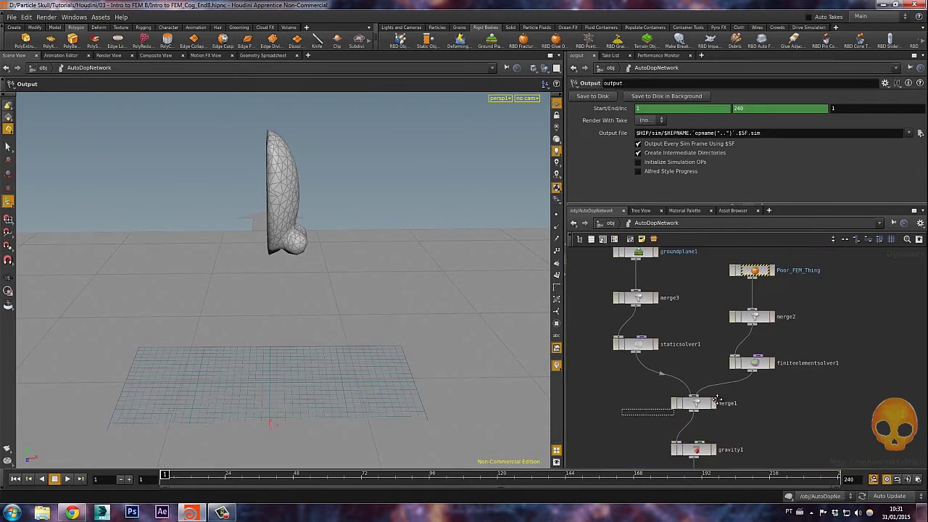
middle_click_drag(767, 413, 778, 438)
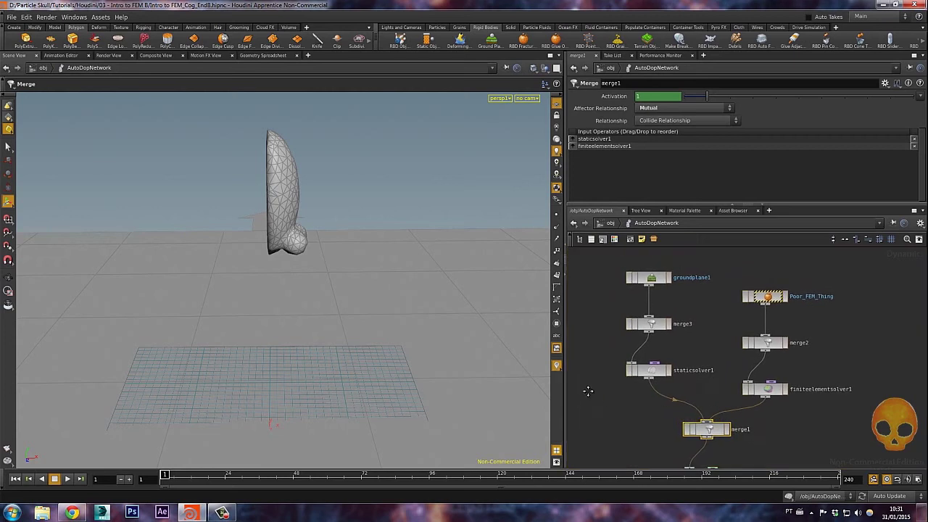
left_click_drag(586, 392, 660, 261)
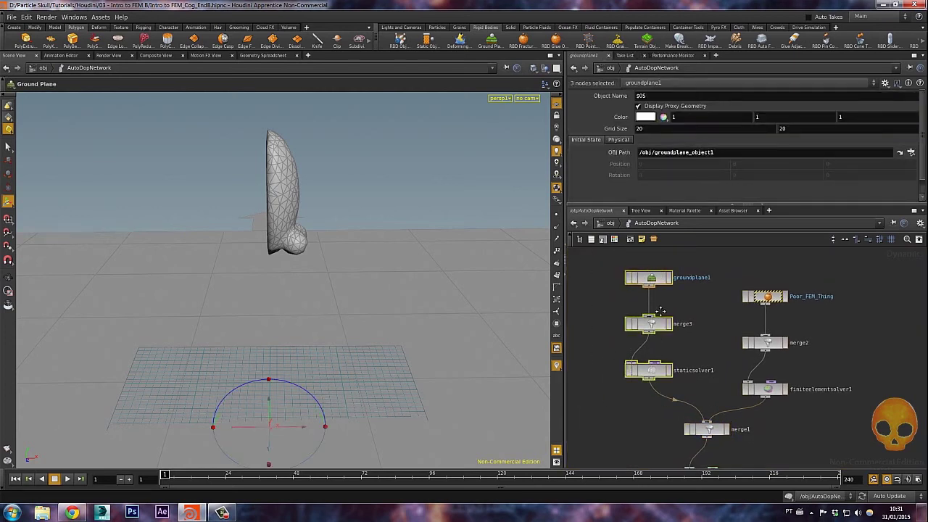
left_click_drag(838, 270, 734, 407)
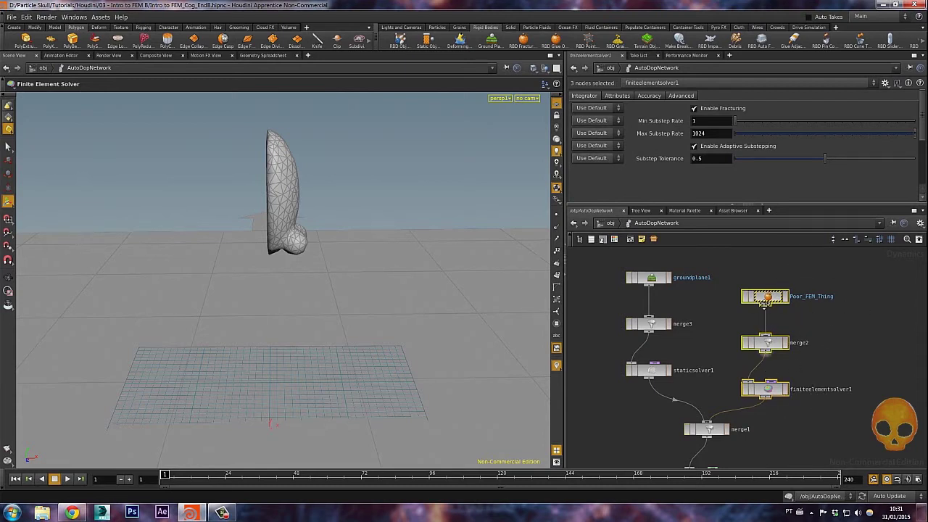
left_click_drag(599, 270, 687, 373)
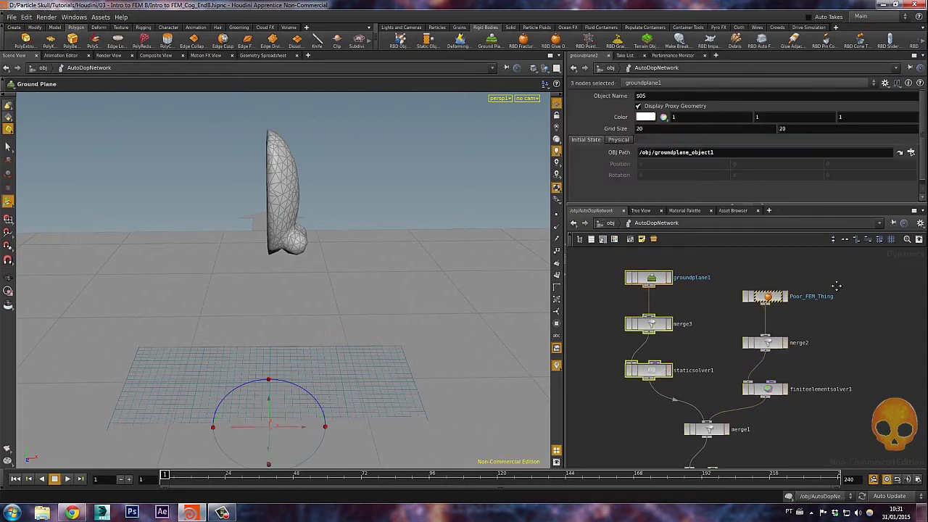
left_click_drag(654, 446, 685, 411)
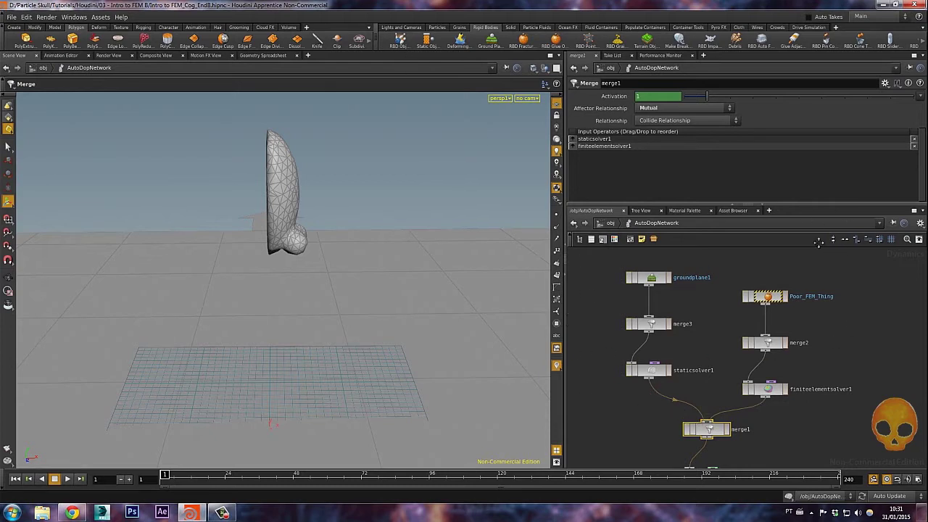
Review finiteelementsolver1 and merge2, and show the parameters of the Poor_FEM_Thing solid object
middle_click_drag(877, 338, 836, 340)
left_click(755, 378)
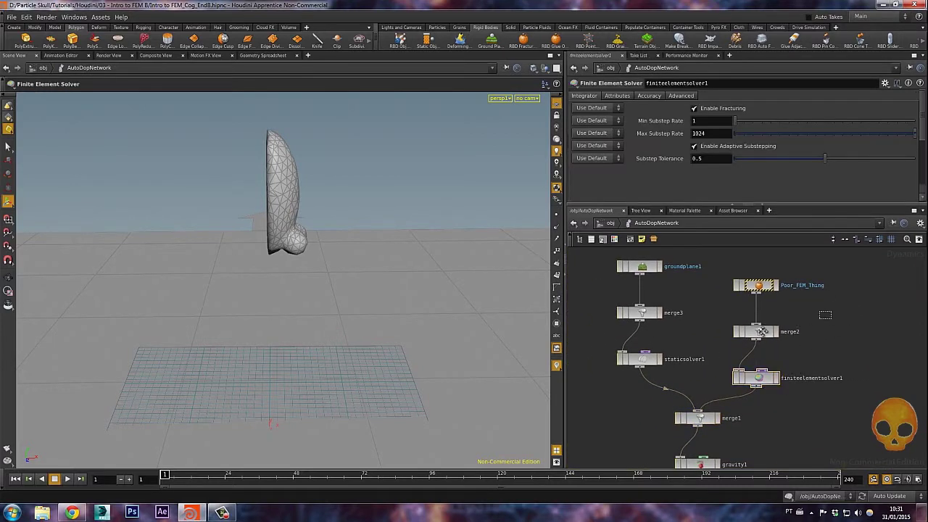
left_click(762, 330)
left_click_drag(766, 289, 747, 279)
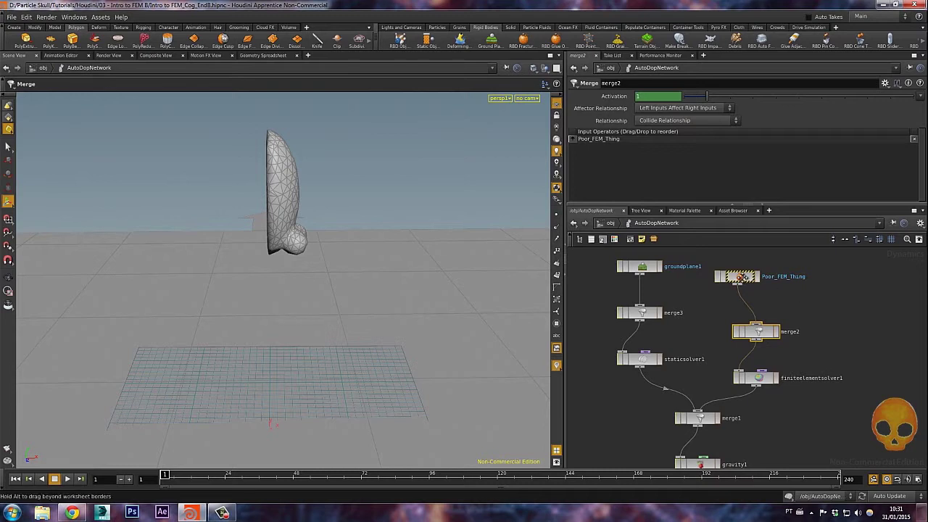
left_click(745, 277)
left_click_drag(748, 287, 767, 293)
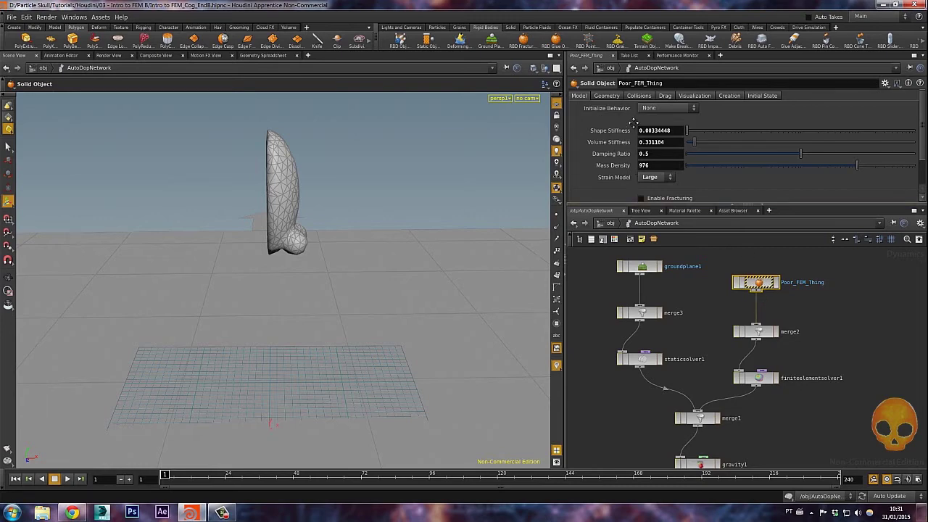
Play the simulation in the perspective view to watch Poor_FEM_Thing fall, and return to the first frame
key("Escape")
mouse_move(336, 285)
left_mouse_down()
mouse_move(356, 246)
mouse_move(321, 247)
mouse_move(323, 276)
mouse_move(342, 269)
left_mouse_up()
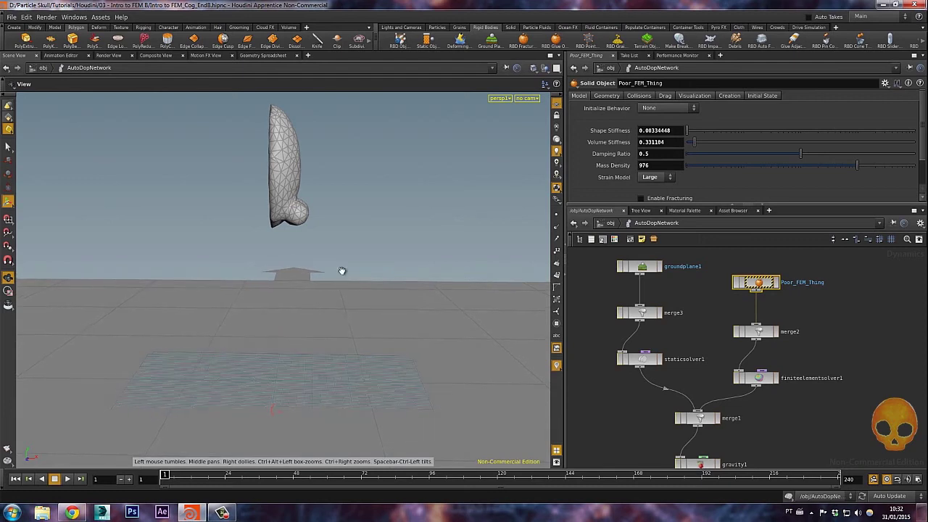
key("Escape")
key("Up")
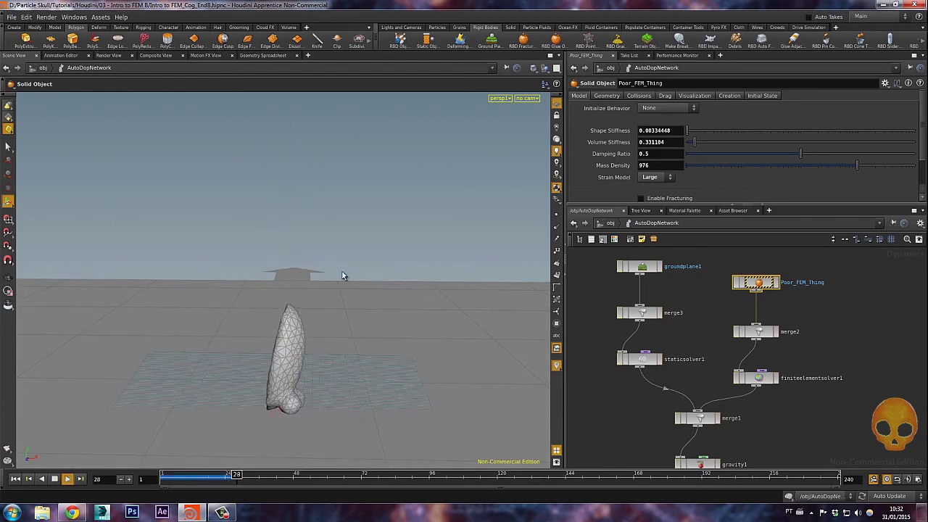
key("Up")
key("ctrl+Up")
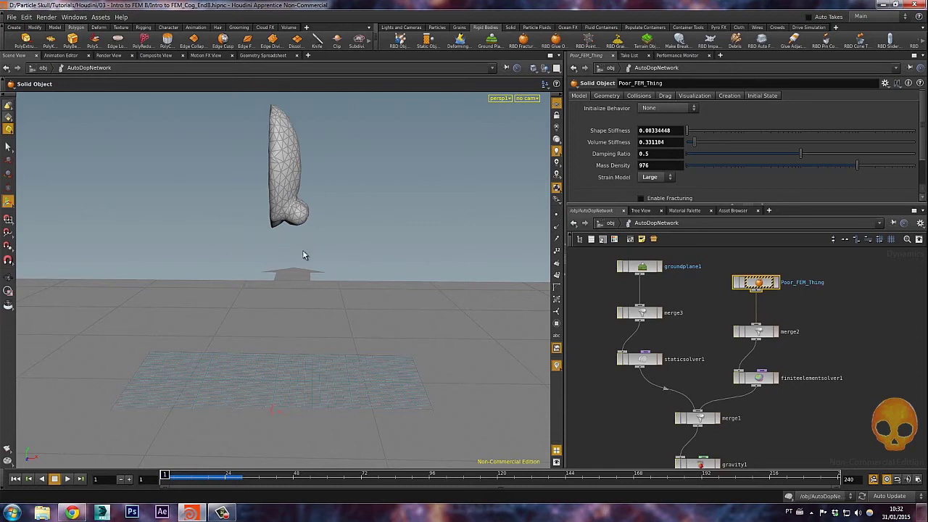
Switch to the front view, replay the fall from the first frame and examine the ground plane's tilt
key("space+3")
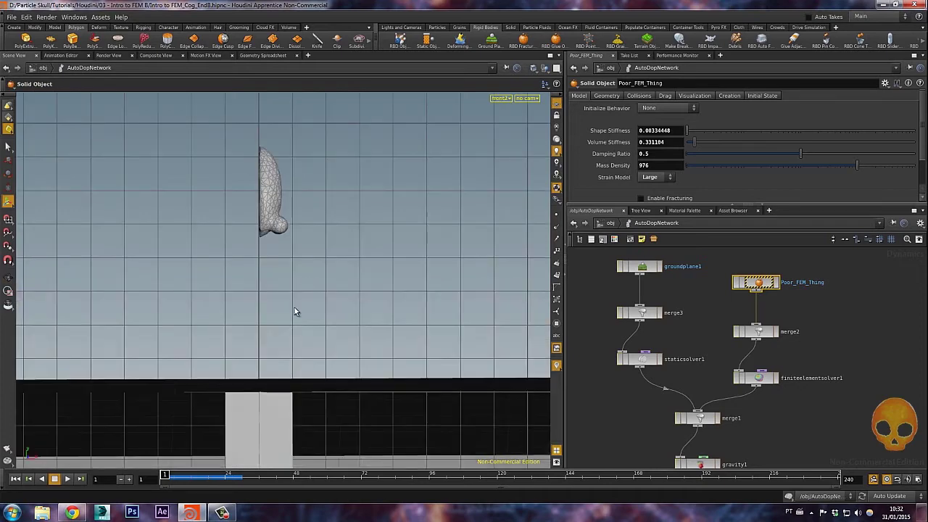
right_click_drag(262, 320, 274, 214)
middle_click_drag(272, 243, 306, 256)
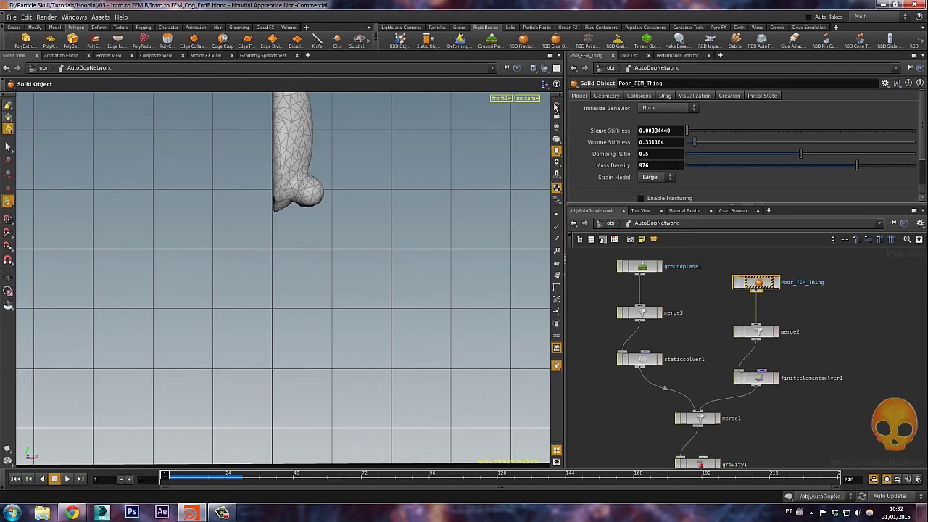
left_click_drag(377, 203, 287, 242)
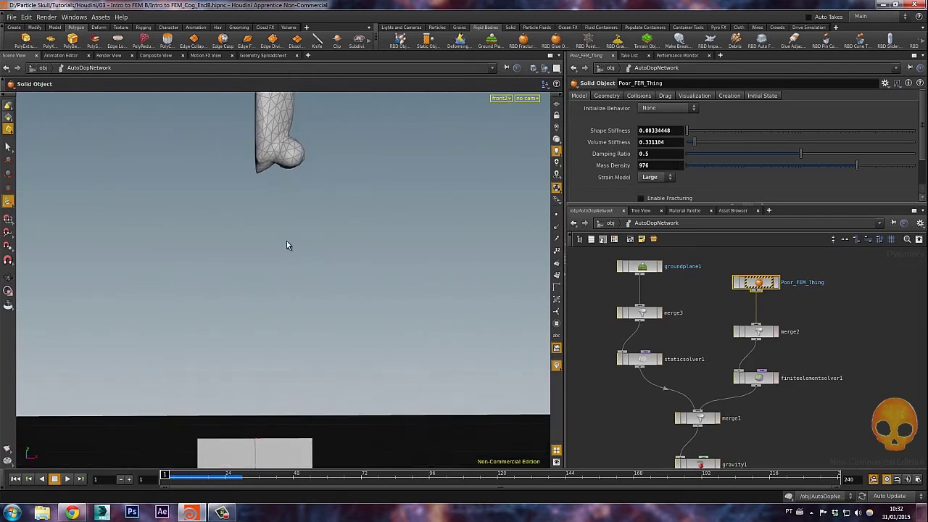
key("Up")
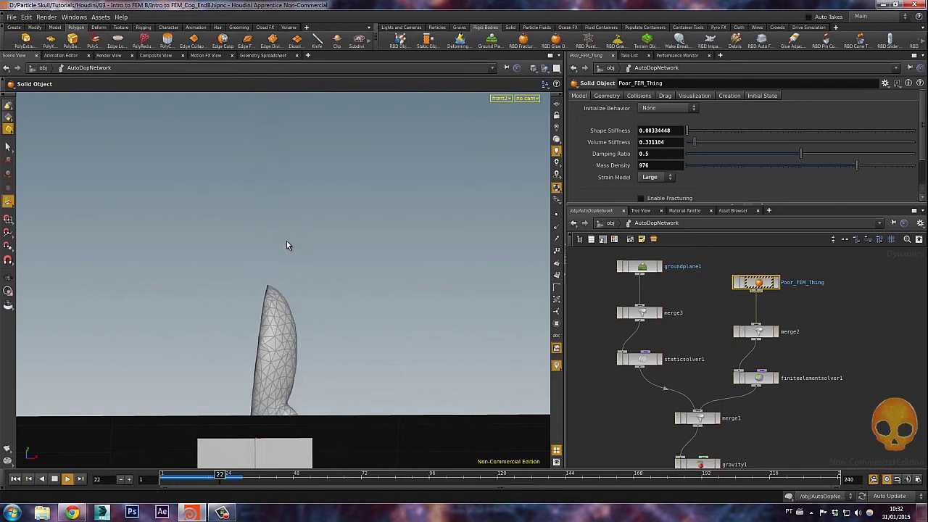
key("ctrl+Up")
key("space")
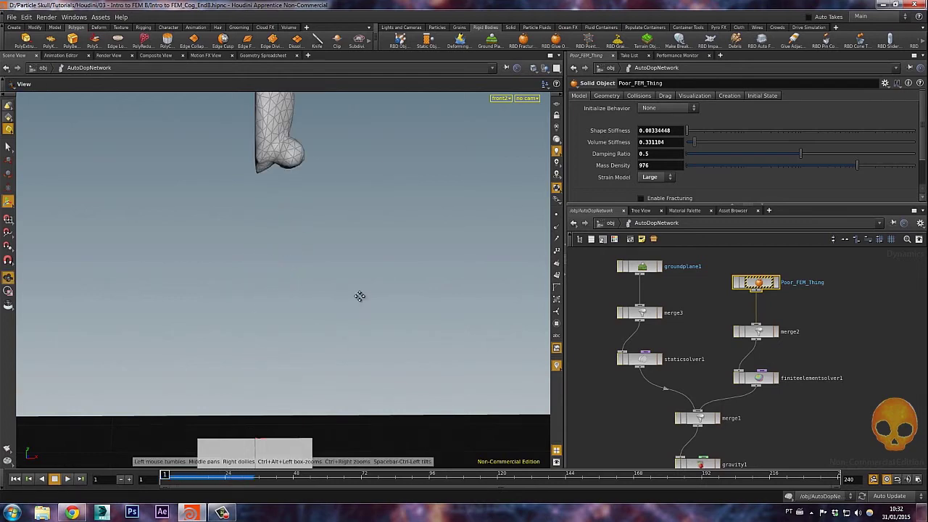
middle_click_drag(348, 304, 396, 173)
left_click_drag(395, 173, 362, 261)
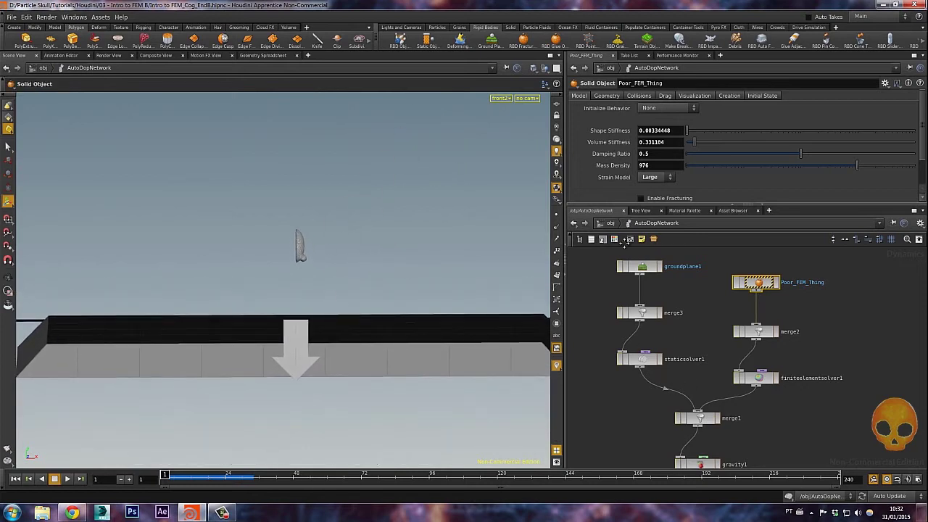
Return to the object level and set the rotation of groundplane_object1 to 0, 0, 0
left_click(610, 223)
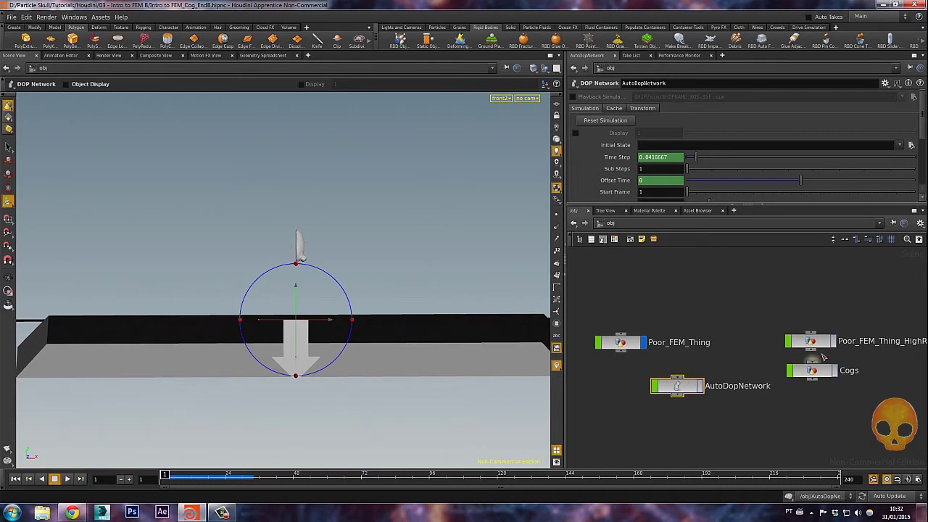
middle_click_drag(853, 421, 792, 388)
left_click(912, 420)
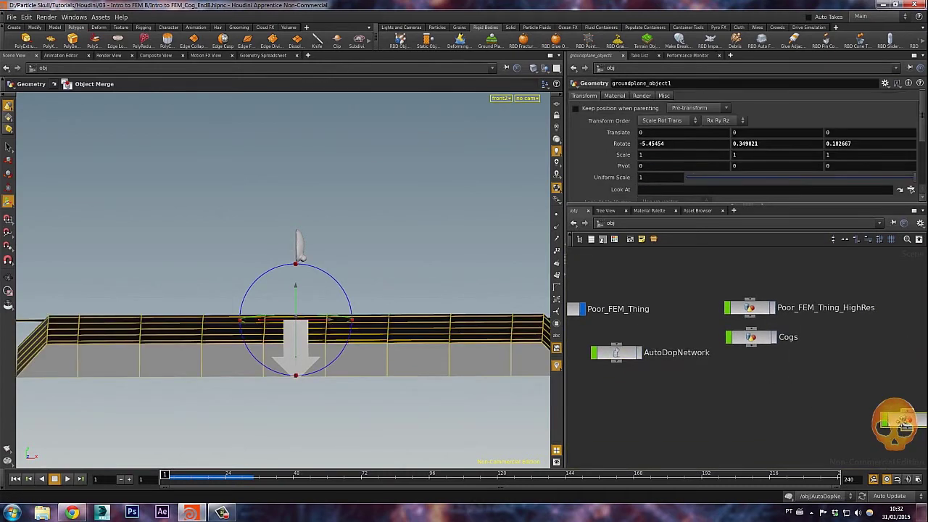
type("0")
key("Tab")
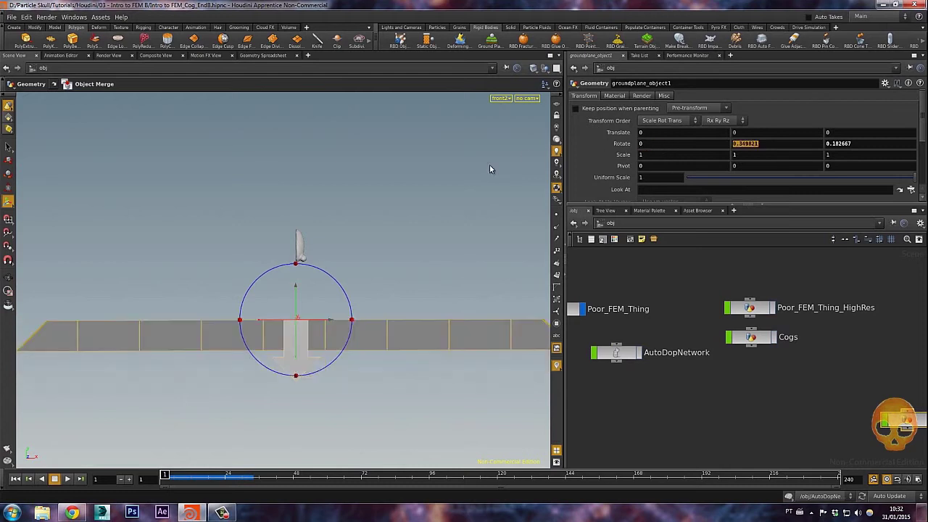
type("0")
key("Tab")
type("0")
key("Return")
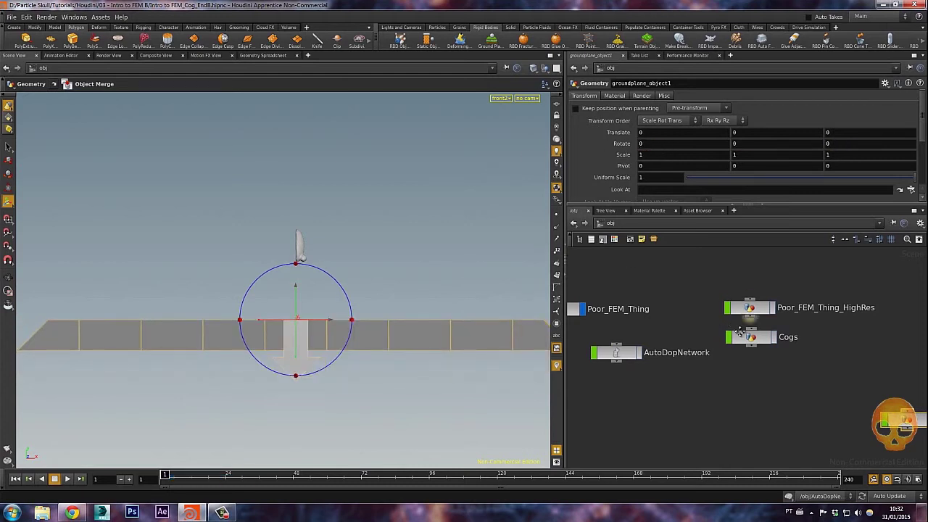
Move groundplane_object1 just below AutoDopNetwork in the object network and deselect it
left_click_drag(904, 423, 648, 390)
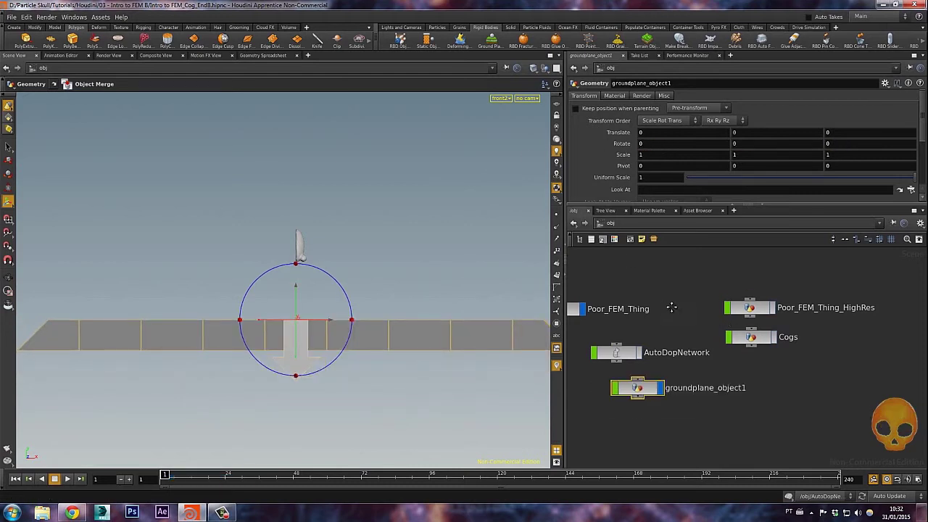
left_click(666, 315)
left_click_drag(679, 298, 630, 274)
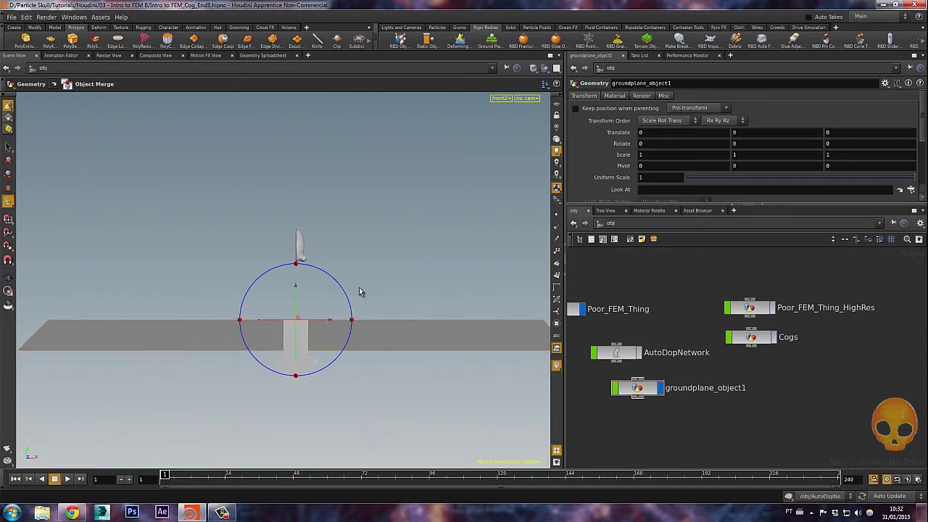
Go back inside AutoDopNetwork and select the Poor_FEM_Thing solid object to show its parameters
key("Escape")
left_click_drag(352, 322, 295, 260)
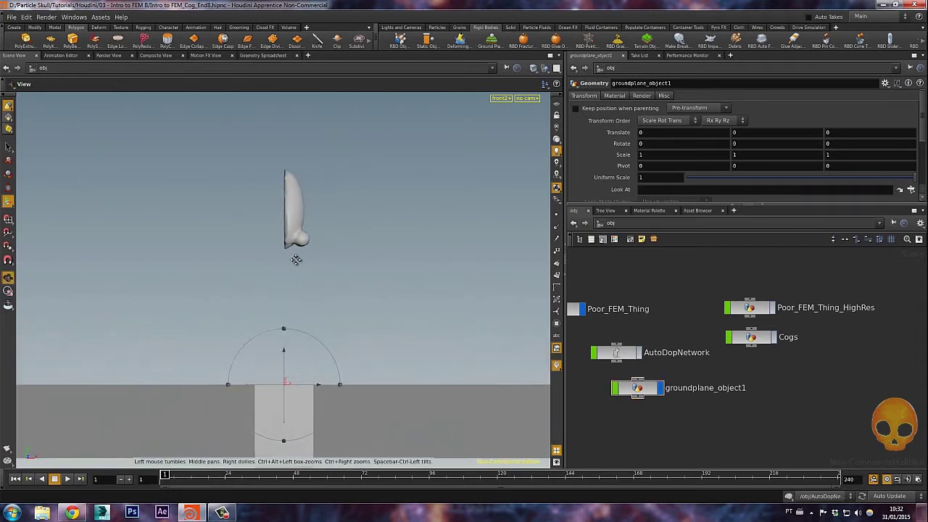
middle_click_drag(296, 260, 258, 226)
right_click_drag(331, 307, 353, 272)
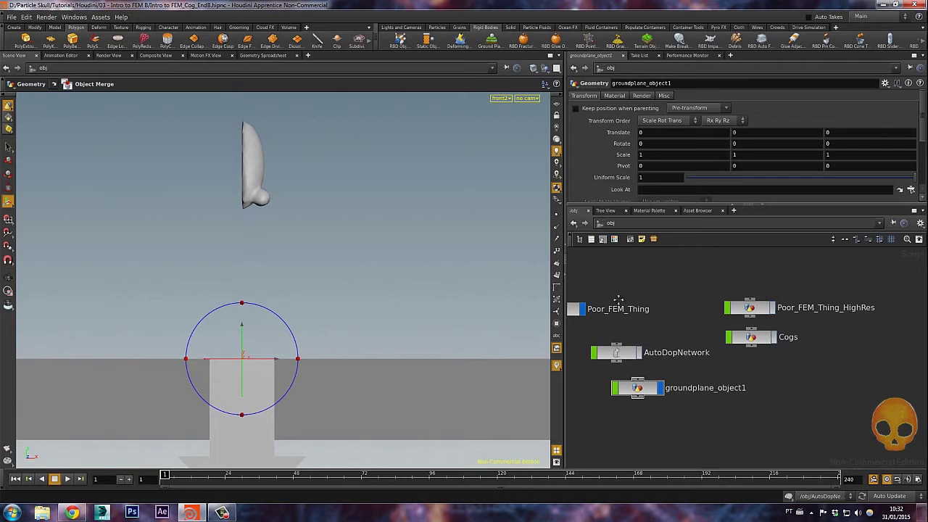
left_click(682, 357)
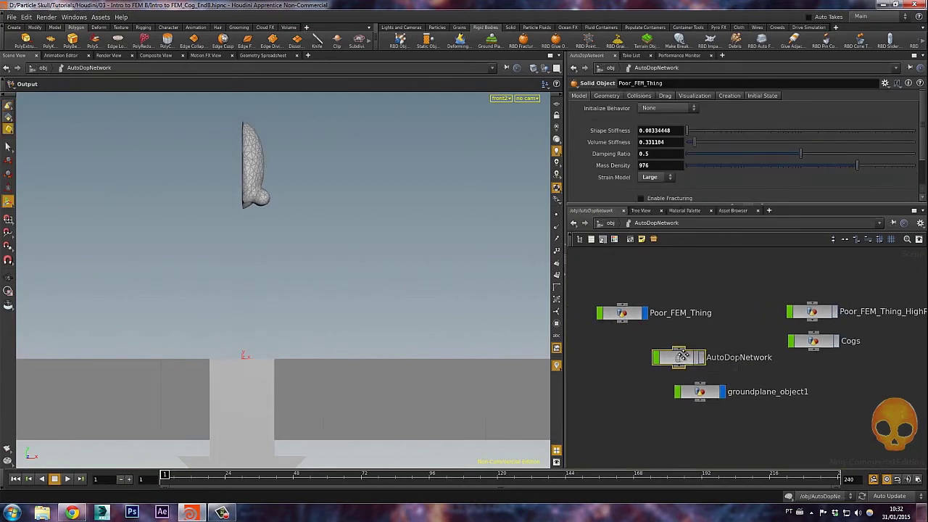
double_click(682, 357)
left_click(758, 279)
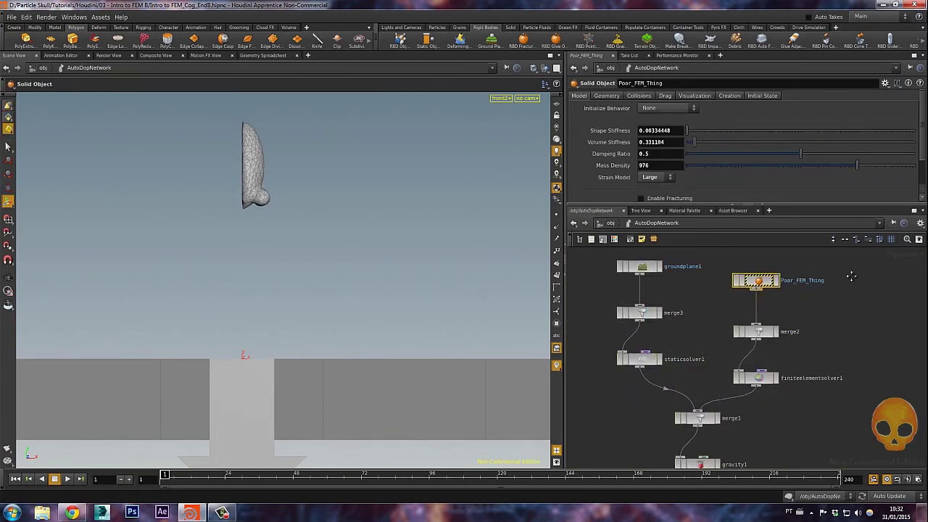
Play the fall onto the levelled ground plane, return to the first frame and frame the impact area closely
key("Up")
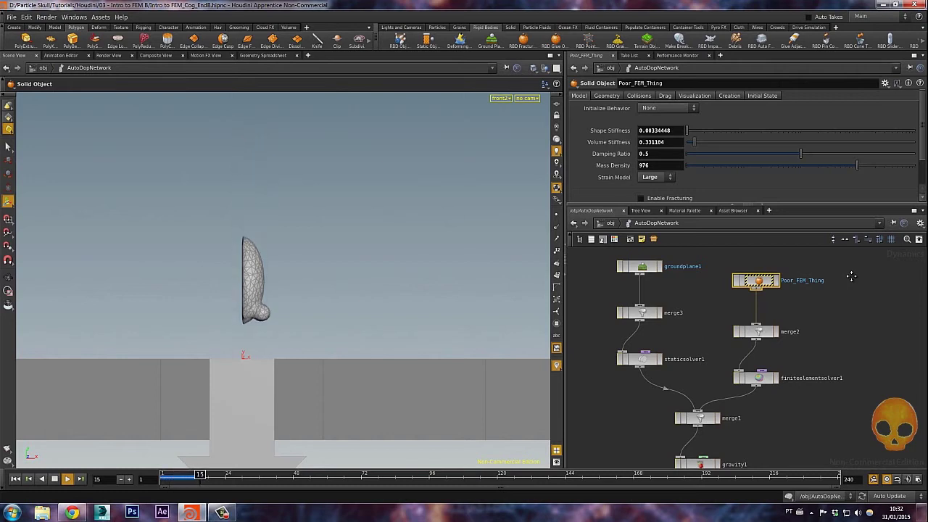
key("ctrl+Up")
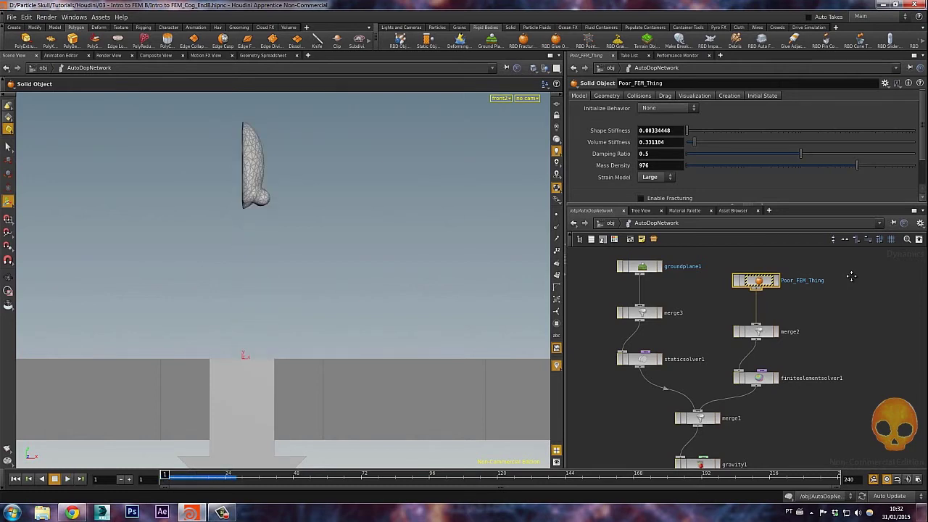
key("space")
right_click_drag(259, 370, 239, 283)
middle_click_drag(238, 282, 255, 255)
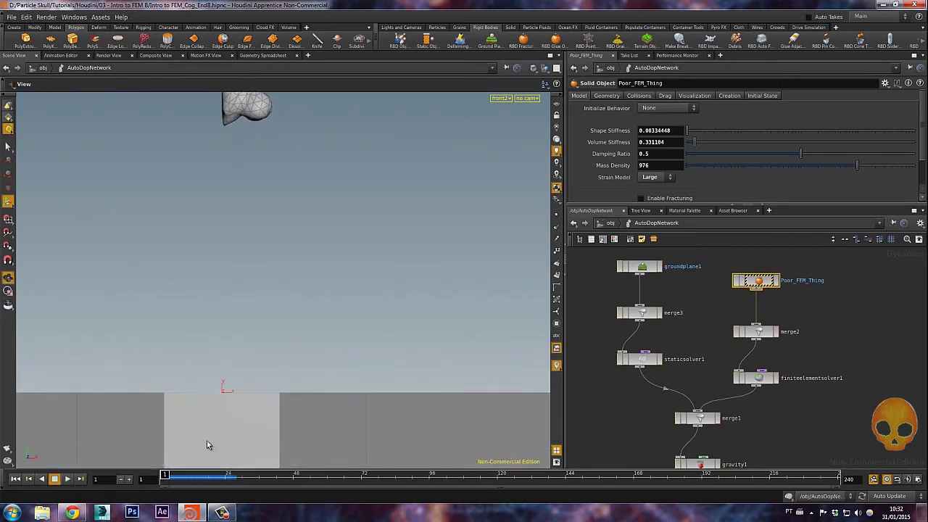
Play the fall onto the ground plane, return to the first frame and frame both the falling object and the ground
key("Up")
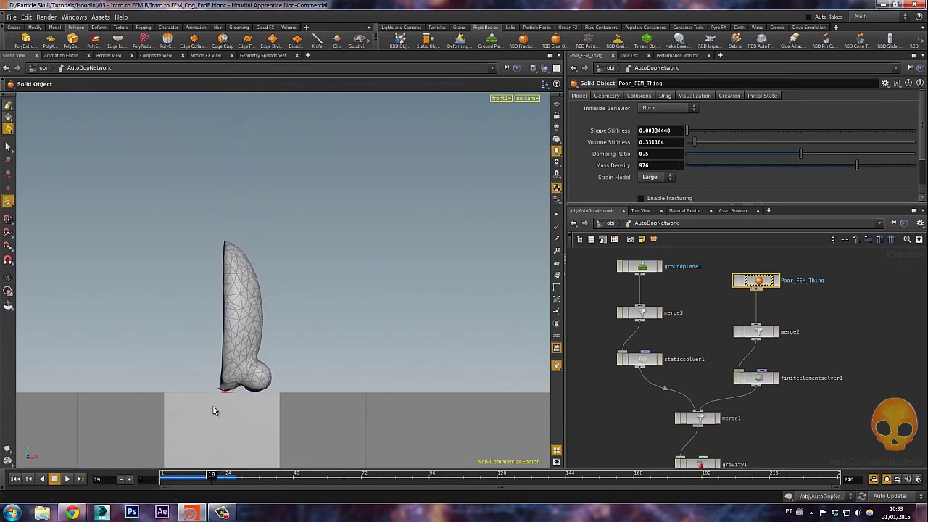
key("ctrl+Up")
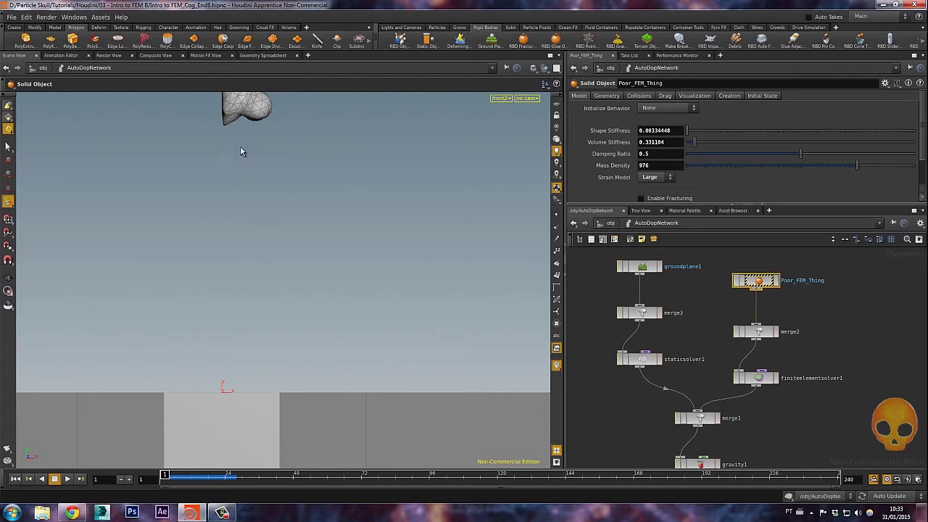
middle_click_drag(241, 149, 274, 319, "alt")
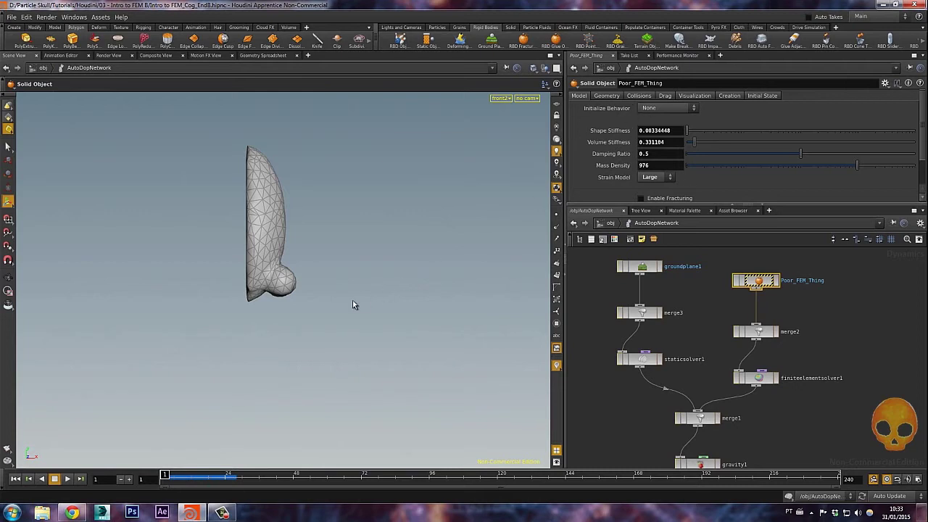
key("space")
middle_click_drag(288, 298, 290, 208)
mouse_move(283, 285)
right_mouse_down()
mouse_move(279, 309)
mouse_move(282, 302)
right_mouse_up()
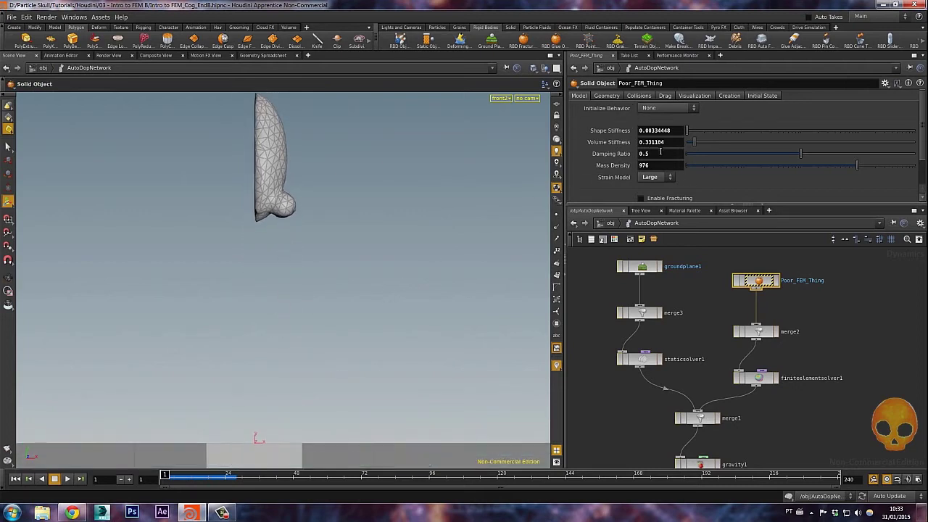
Set the Shape Stiffness and Volume Stiffness of Poor_FEM_Thing to 0.001, and test the fall from the first frame
left_click_drag(654, 130, 727, 127)
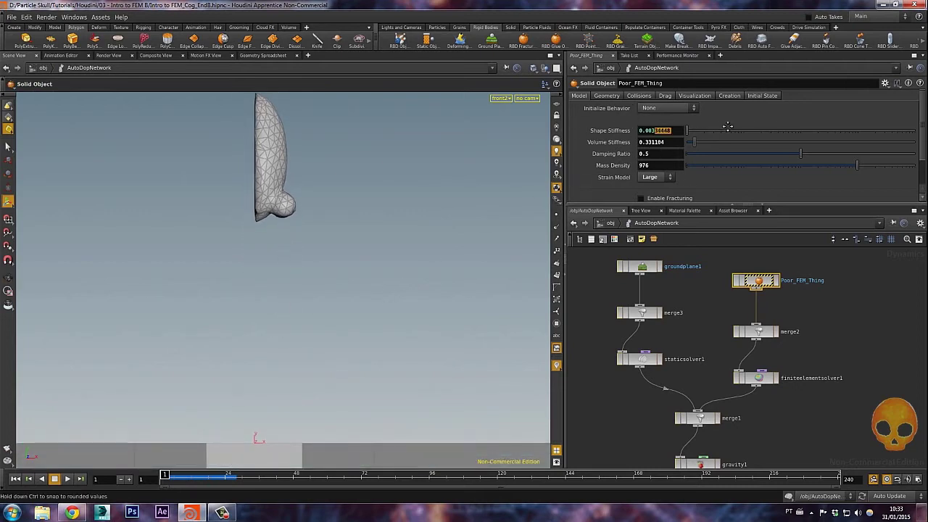
type("1")
key("Return")
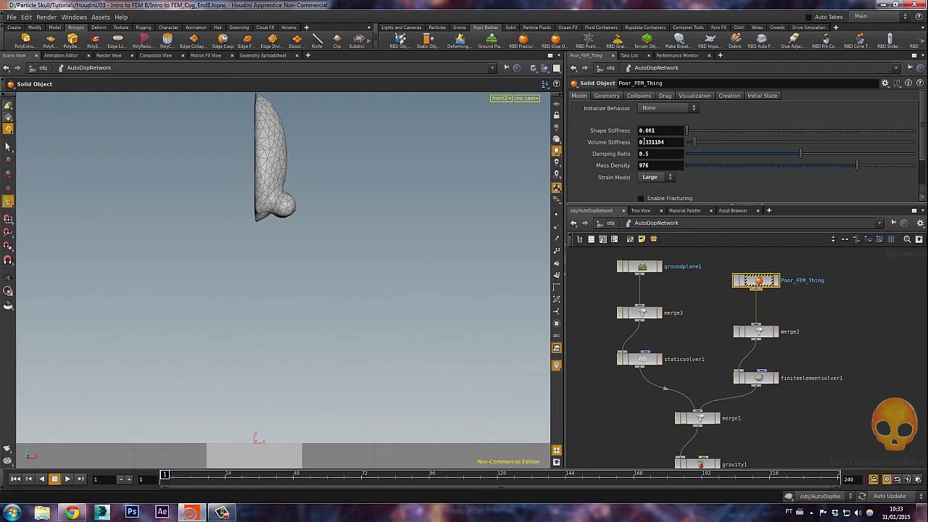
left_click_drag(650, 141, 754, 134)
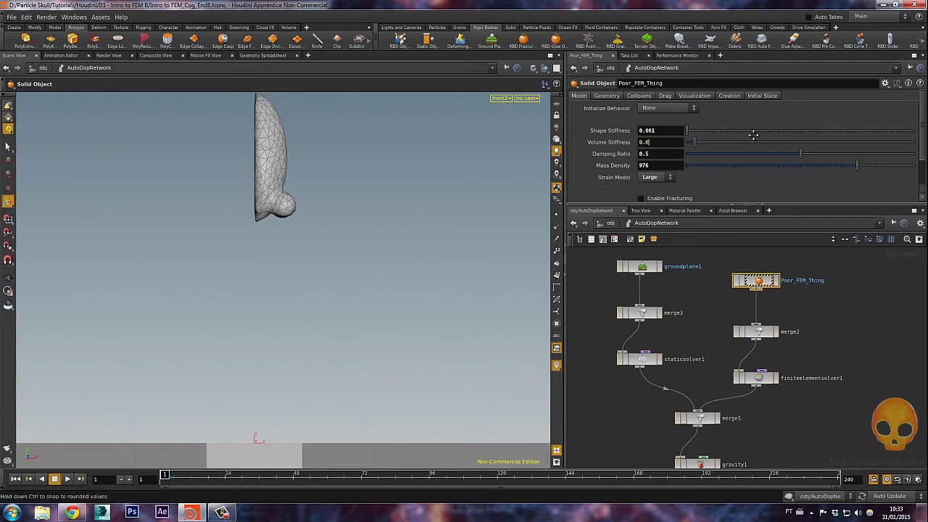
middle_click_drag(259, 285, 263, 236, "alt")
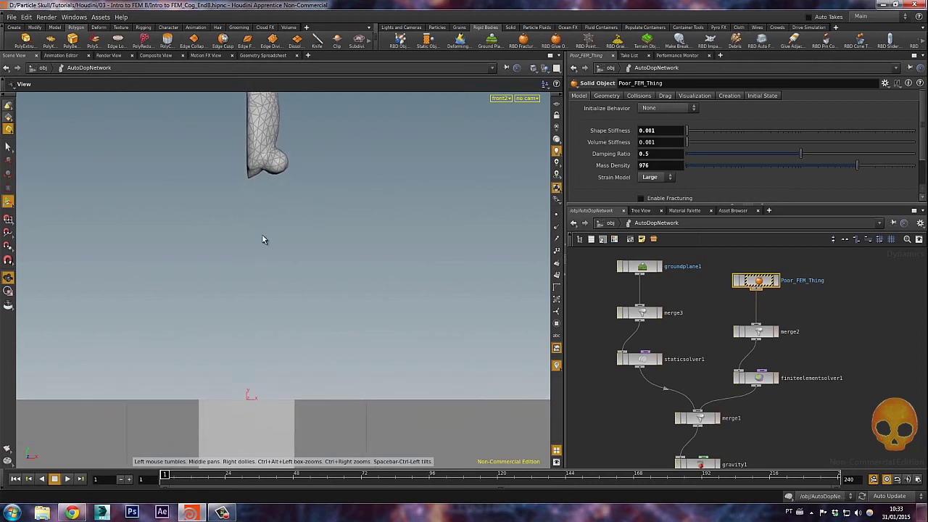
key("Up")
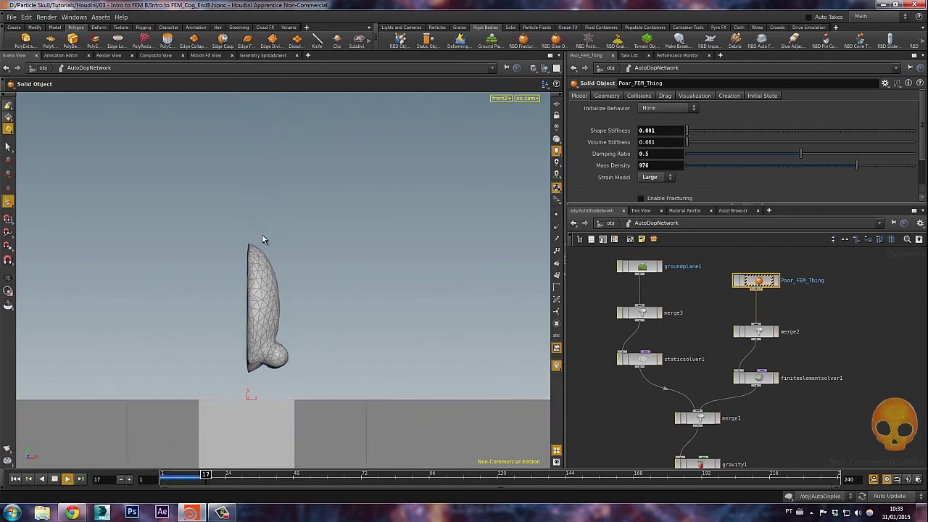
key("ctrl+Up")
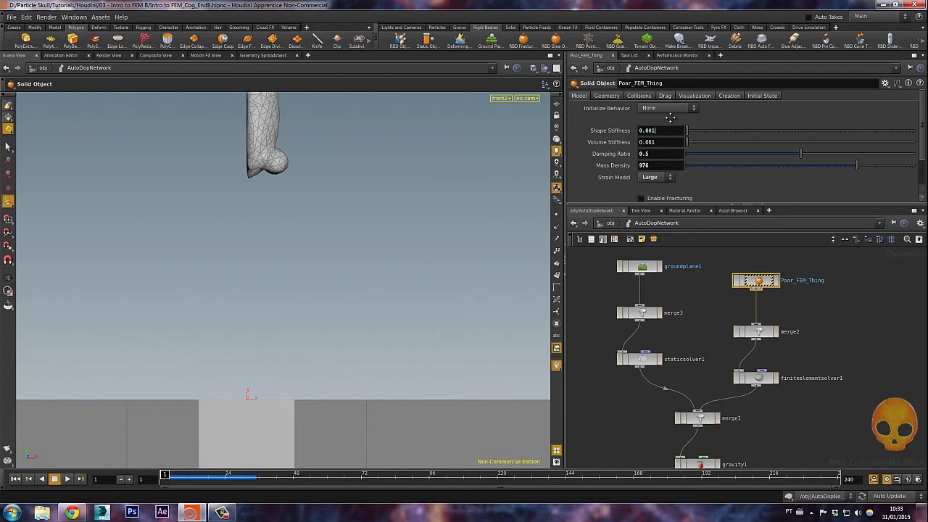
Lower both Shape Stiffness and Volume Stiffness to 0.0001, and play the fall before returning to the first frame
type("01")
key("Return")
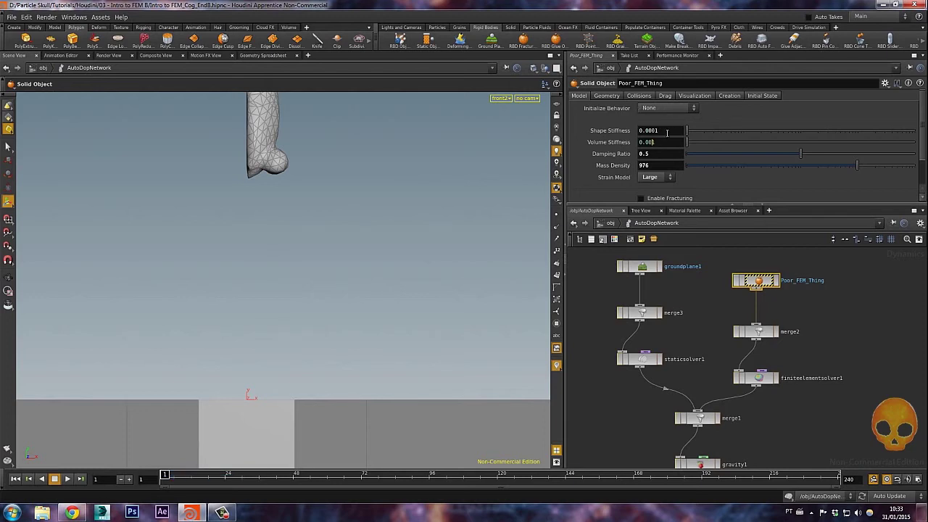
key("Up")
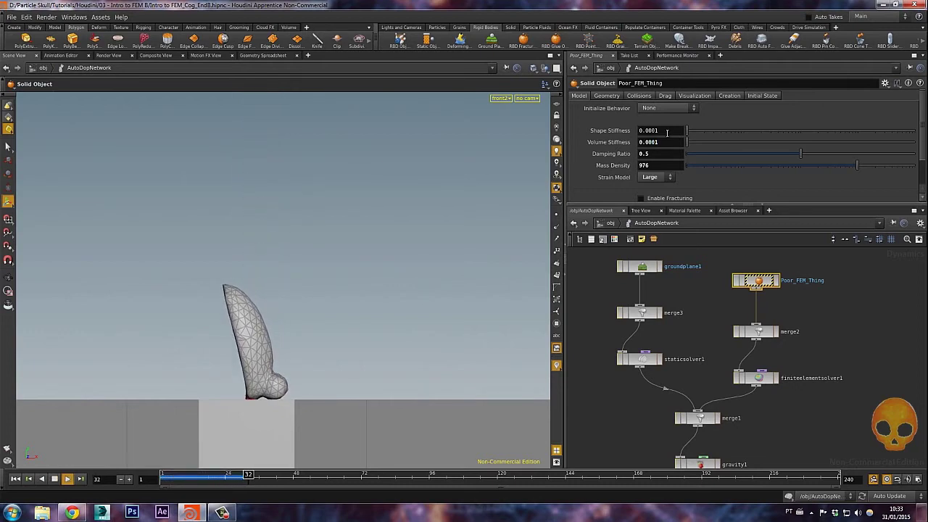
key("Down")
key("ctrl+Up")
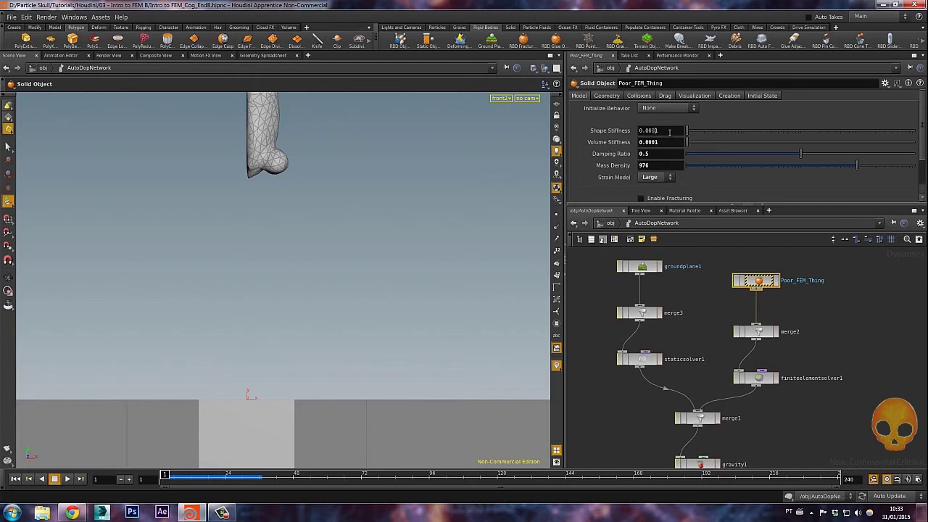
Set the Shape Stiffness to 0.00001, play the simulation past the impact and return to the first frame
type("0")
key("Return")
key("Up")
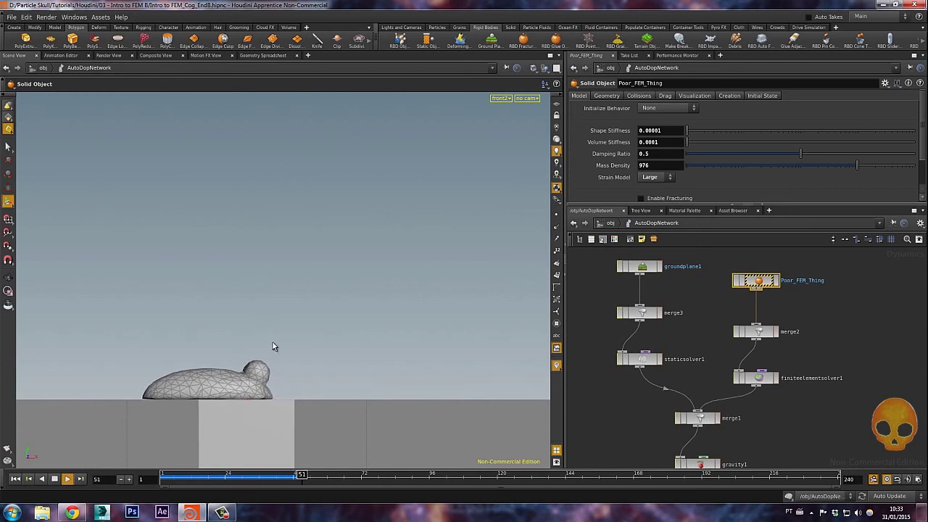
key("Down")
key("ctrl+Up")
Set the Volume Stiffness to 0.00001, and play the impact on the ground plane before returning to the first frame
key("space")
right_click_drag(254, 334, 272, 271)
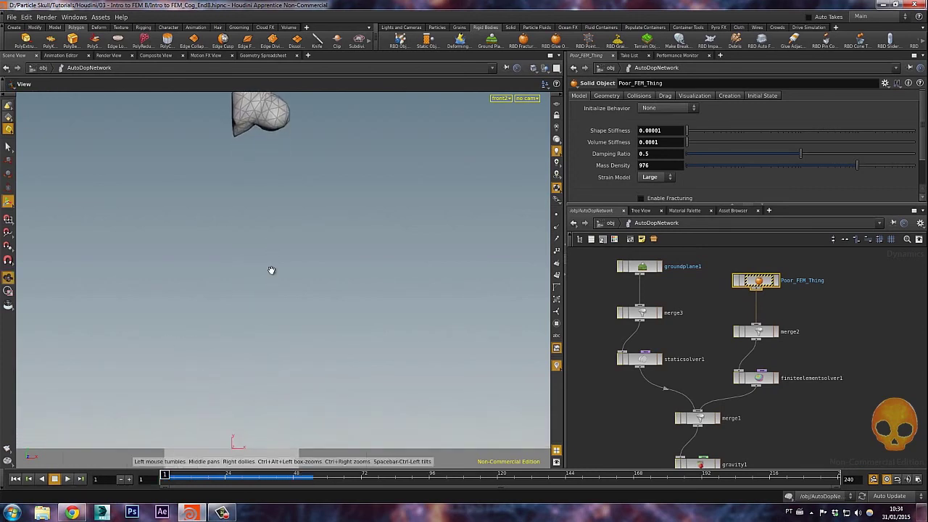
middle_click_drag(281, 272, 297, 167)
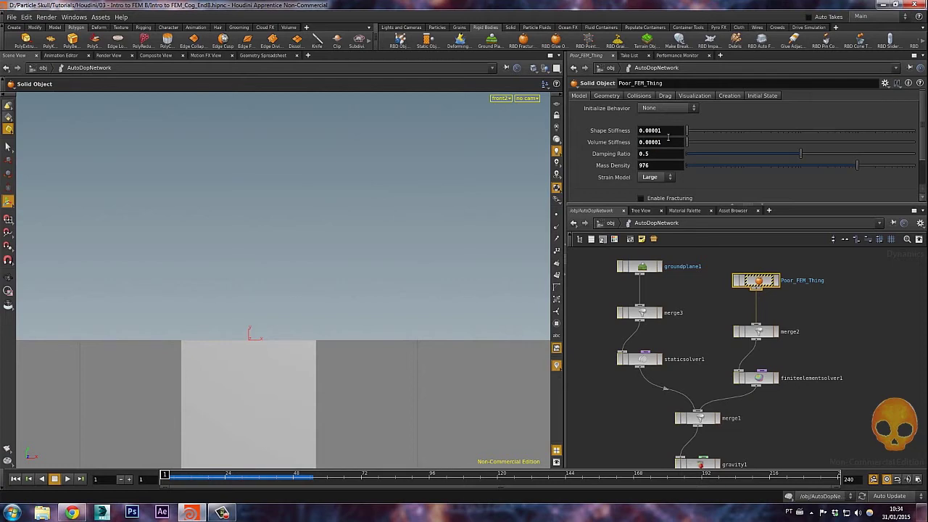
key("Up")
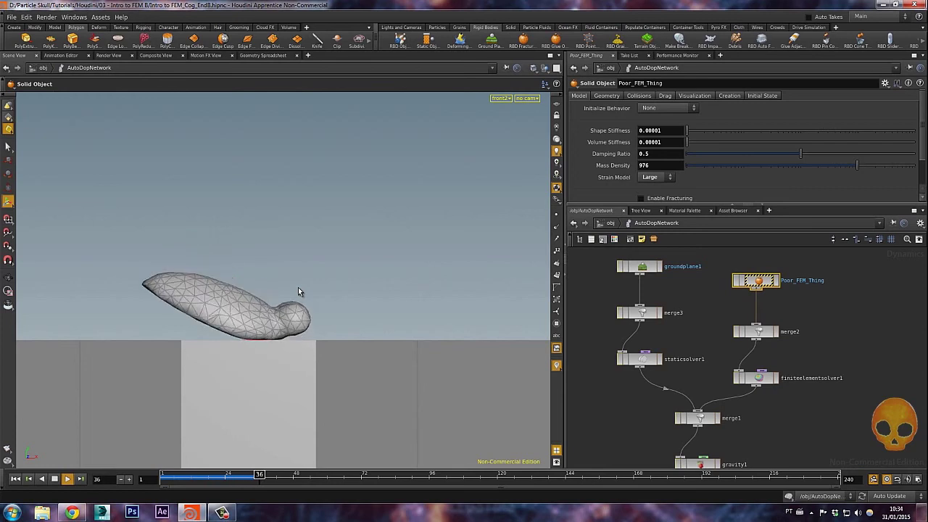
key("Up")
key("ctrl+Up")
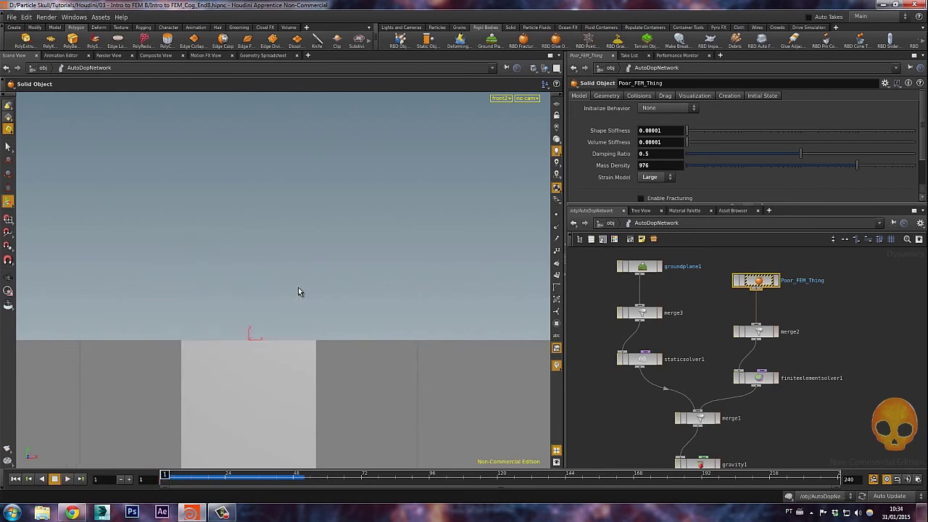
Reduce the Shape Stiffness to 0.000001 and play the fall, returning to the first frame
left_click(640, 96)
left_click(578, 95)
type("0")
key("Return")
key("Up")
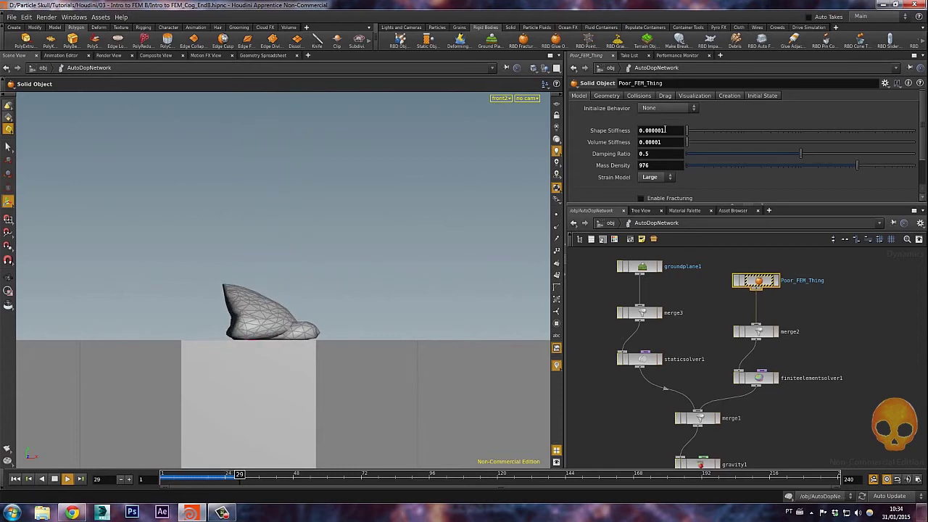
key("ctrl+Up")
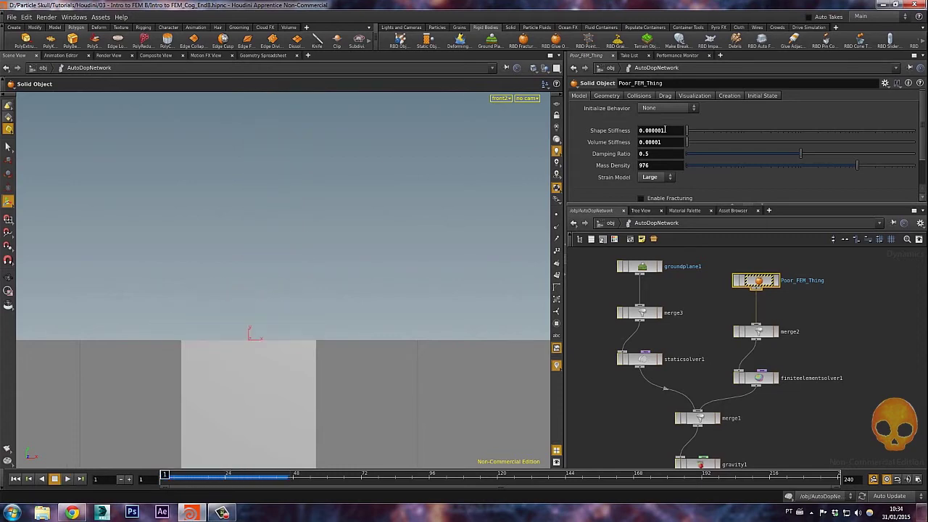
Examine the deformed mesh up close at frames 19 and 24 for self-intersections, and go back to the first frame
left_click_drag(167, 475, 212, 475)
key("space")
right_click_drag(296, 348, 300, 311)
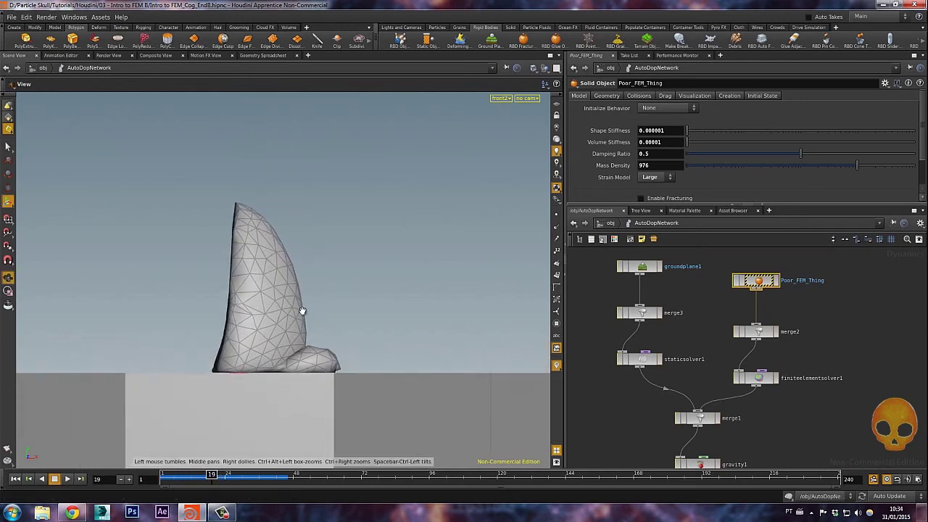
middle_click_drag(288, 391, 278, 289)
left_click_drag(213, 475, 225, 475)
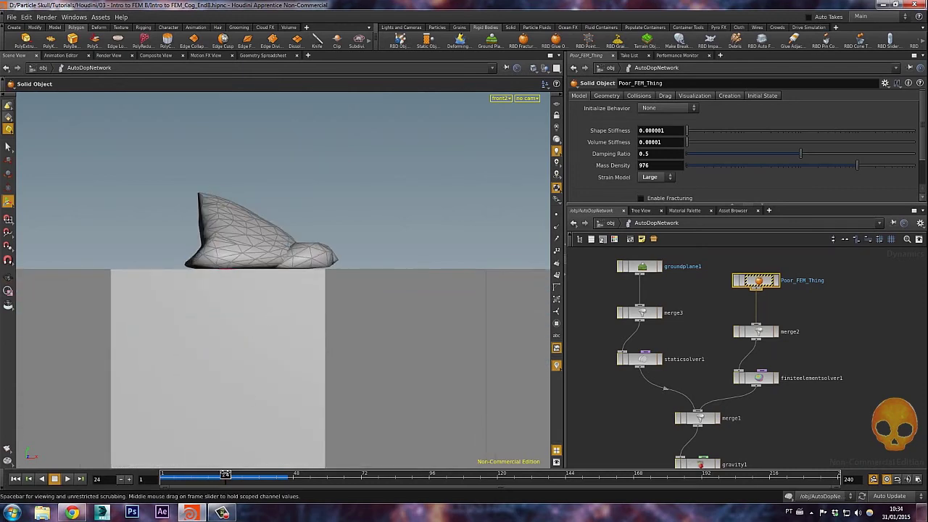
key("space")
right_click_drag(280, 242, 265, 428)
right_click_drag(260, 254, 249, 317)
middle_click_drag(248, 317, 232, 399)
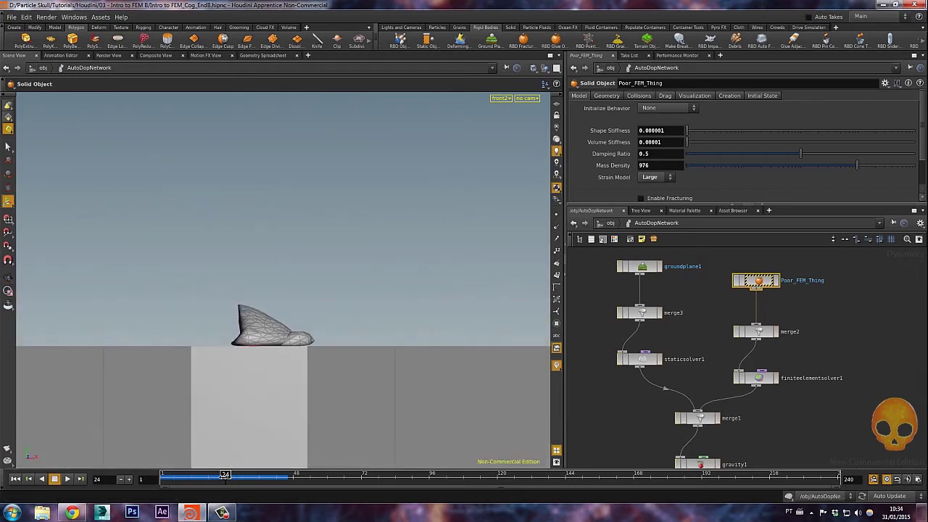
left_click_drag(226, 475, 168, 475)
key("ctrl+Left")
Enable Collide with self in the collision settings of Poor_FEM_Thing and test the fall from the first frame
left_click(637, 97)
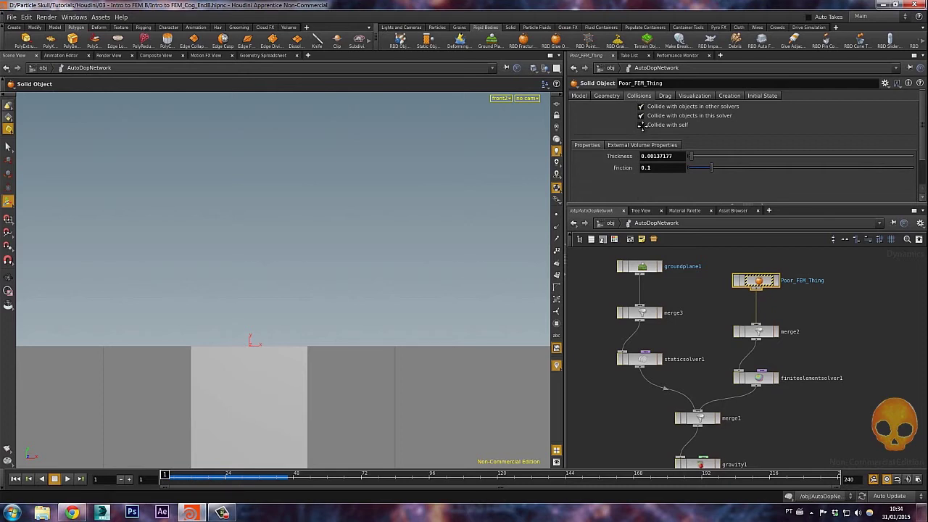
left_click(655, 126)
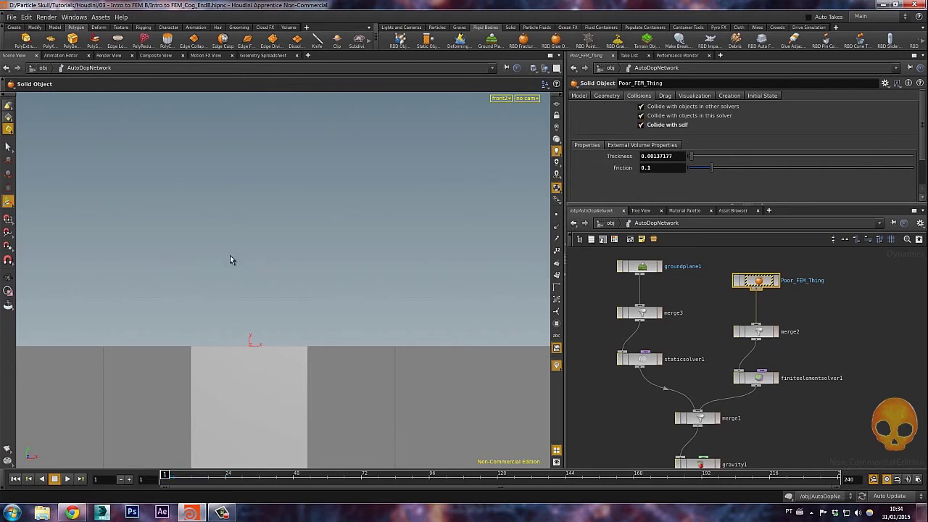
key("Up")
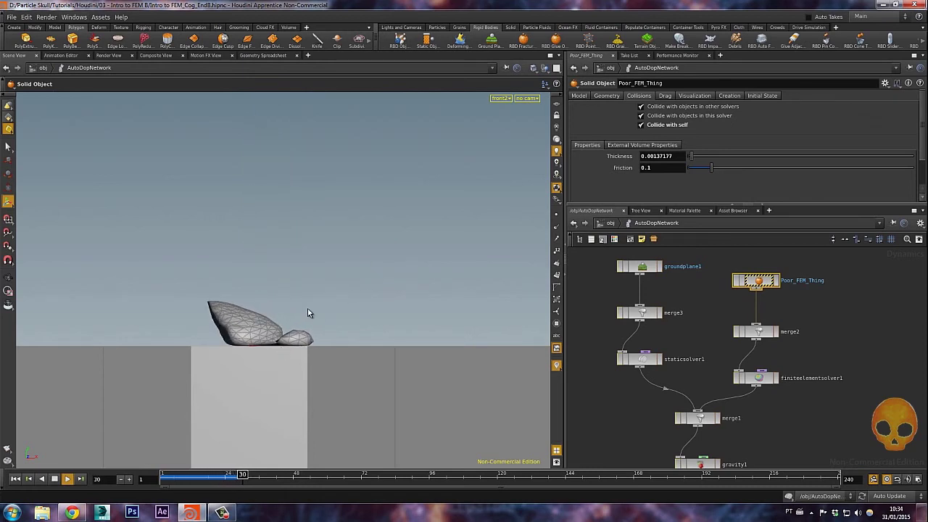
key("ctrl+Up")
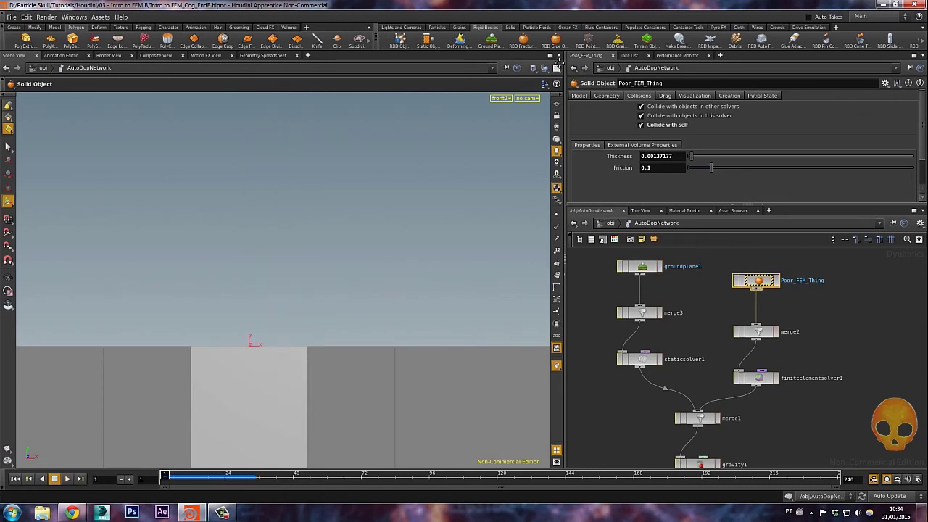
Raise the Shape Stiffness to 0.00001 and play the self-colliding simulation, returning to the first frame
left_click(580, 96)
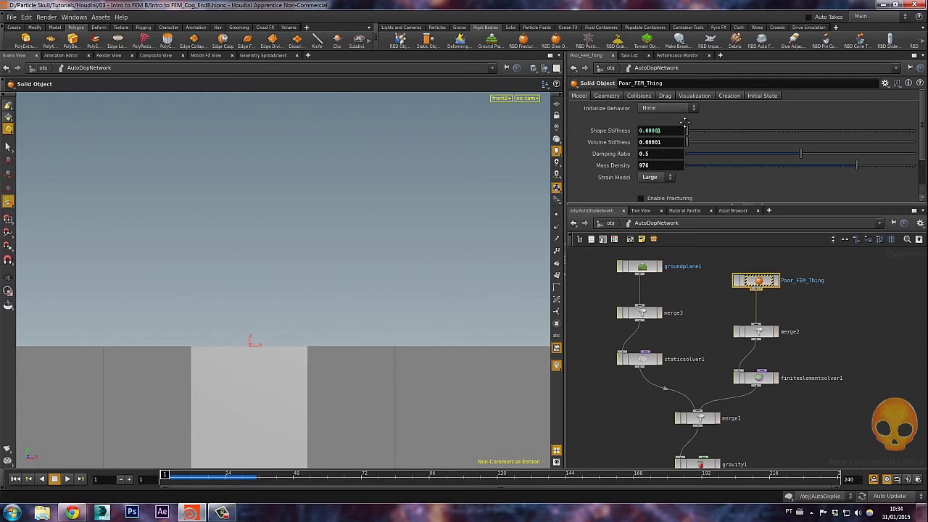
type("1")
key("Return")
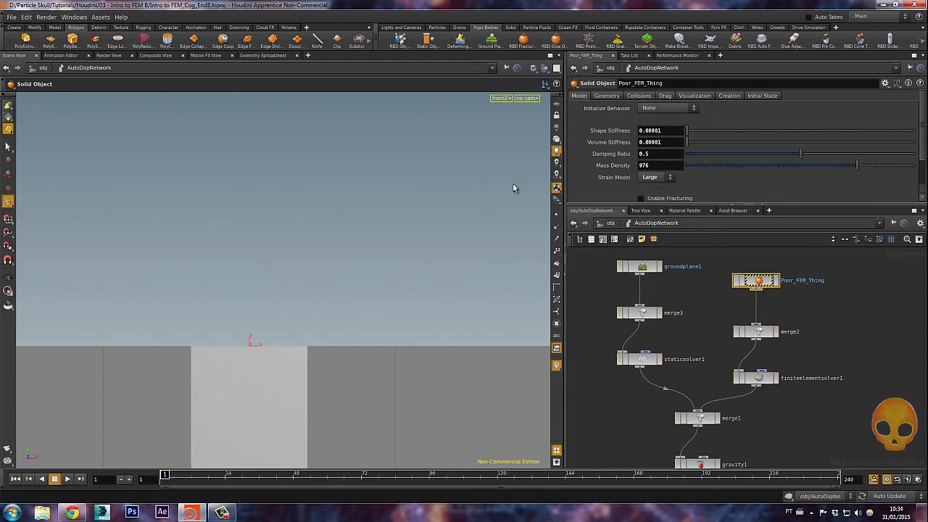
key("Up")
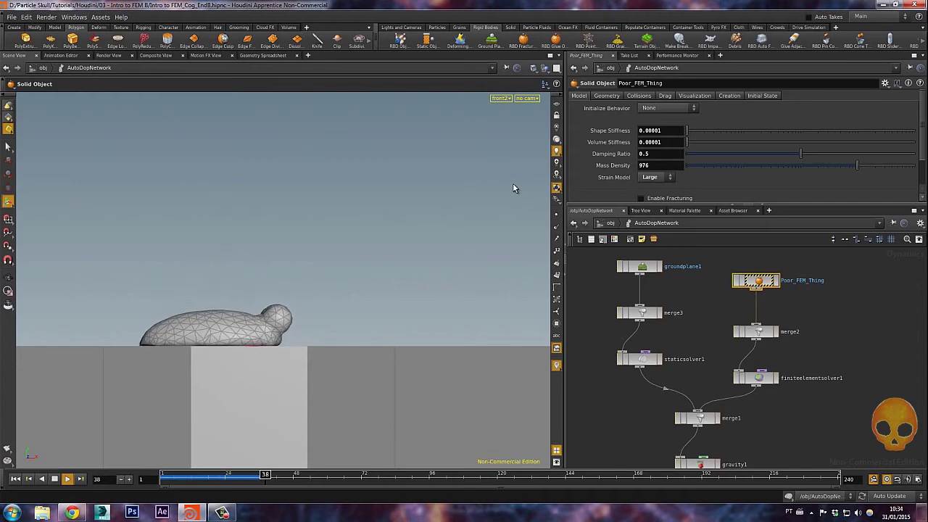
key("ctrl+Up")
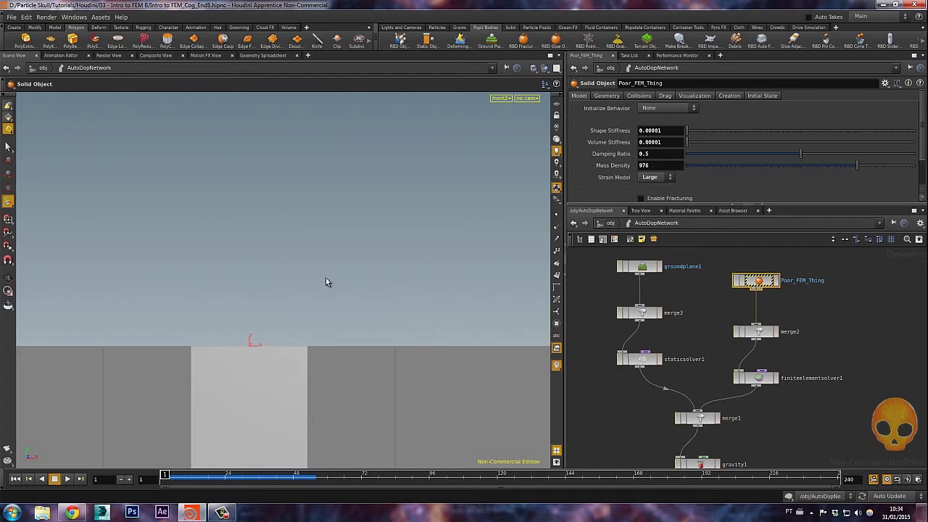
Return to the object level and turn on the display of the Cogs object
middle_click_drag(280, 255, 322, 280, "alt")
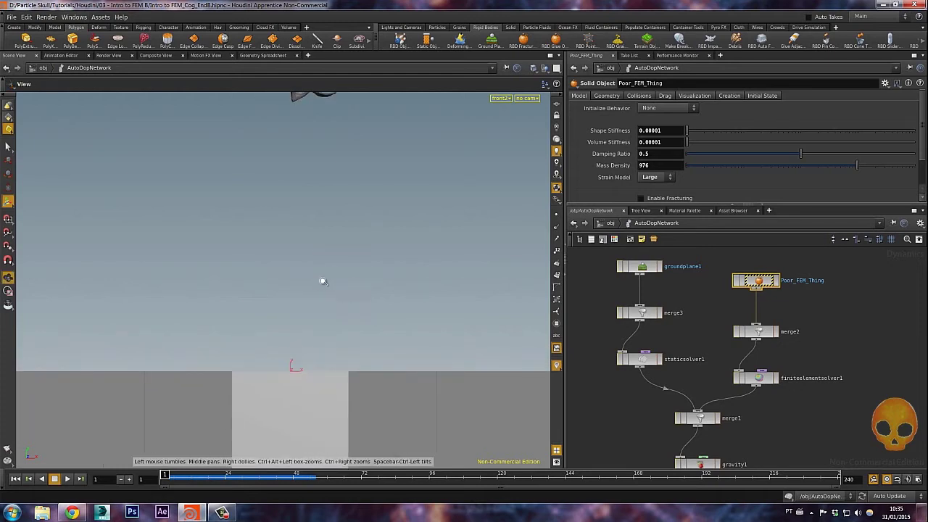
right_click_drag(321, 280, 315, 346, "alt")
middle_click_drag(327, 235, 308, 296, "alt")
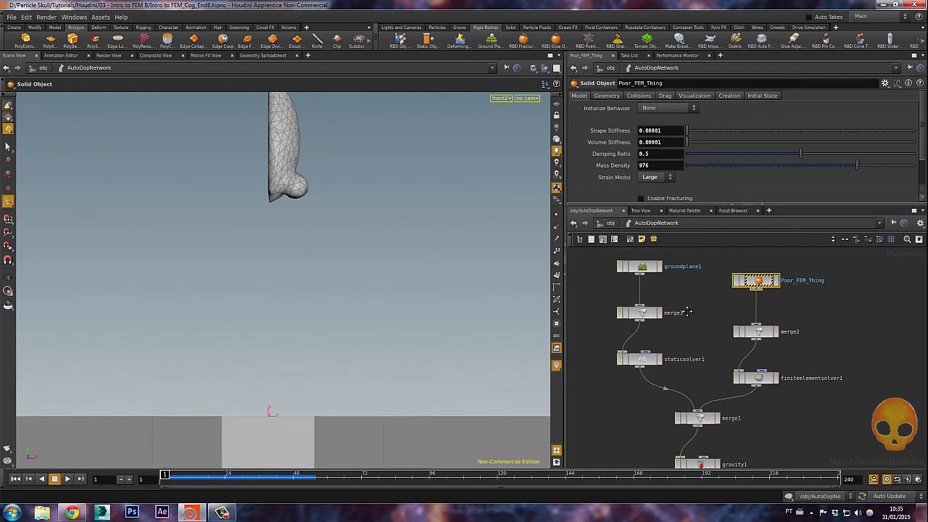
key("u")
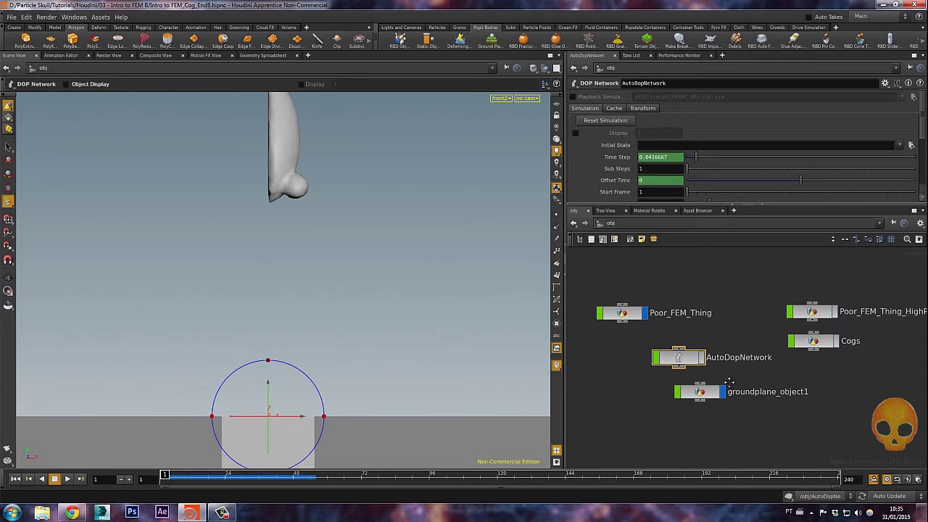
middle_click_drag(789, 372, 761, 367)
left_click(807, 327)
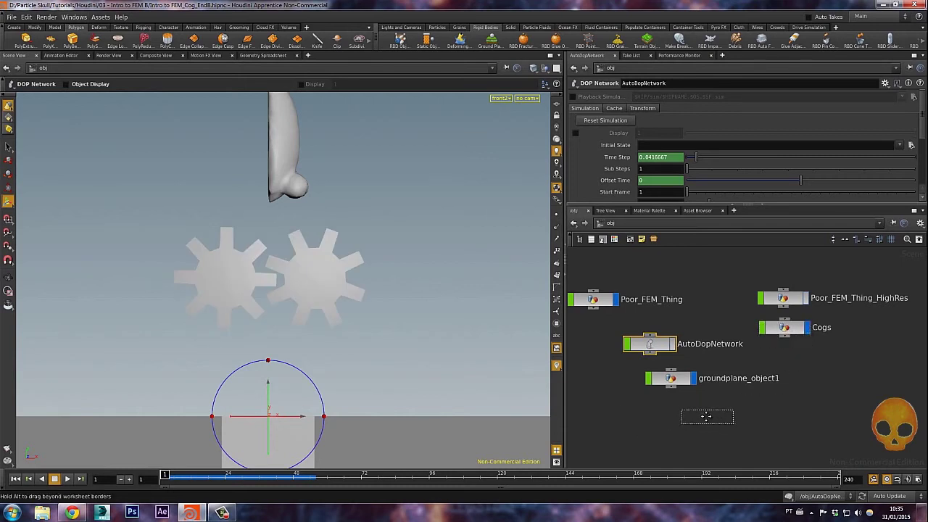
Place the Cogs node below groundplane_object1, play the fall of Poor_FEM_Thing without cog collisions, and return to the first frame
left_click(695, 409)
key("Up")
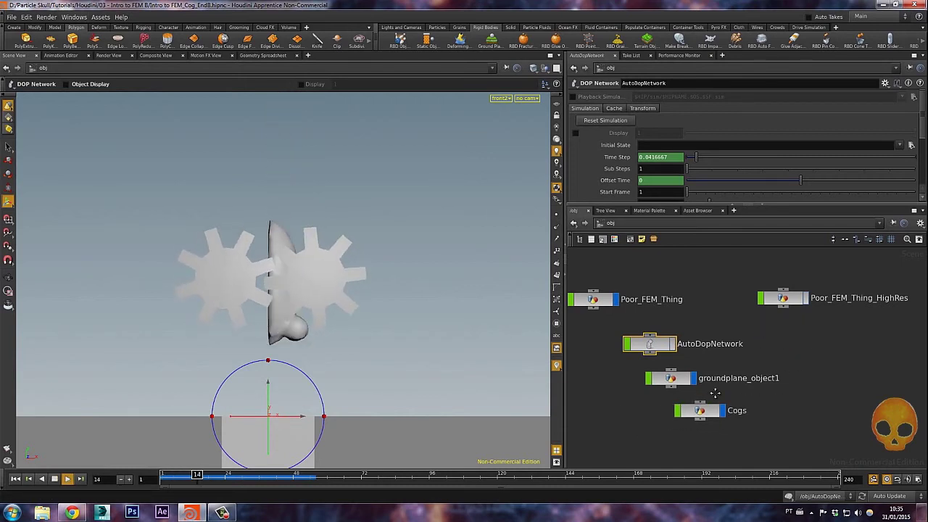
key("ctrl+Up")
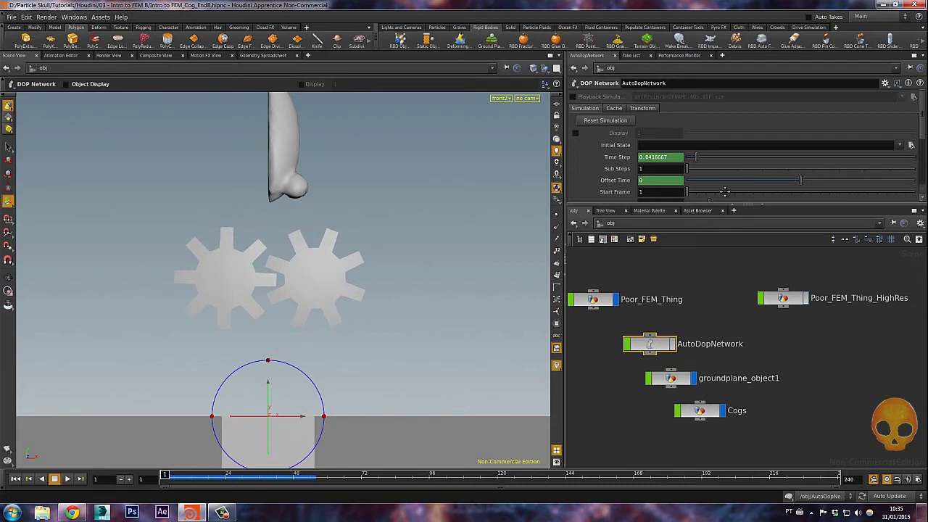
Turn the Cogs object into a deforming collider for the solid simulation
left_click(705, 410)
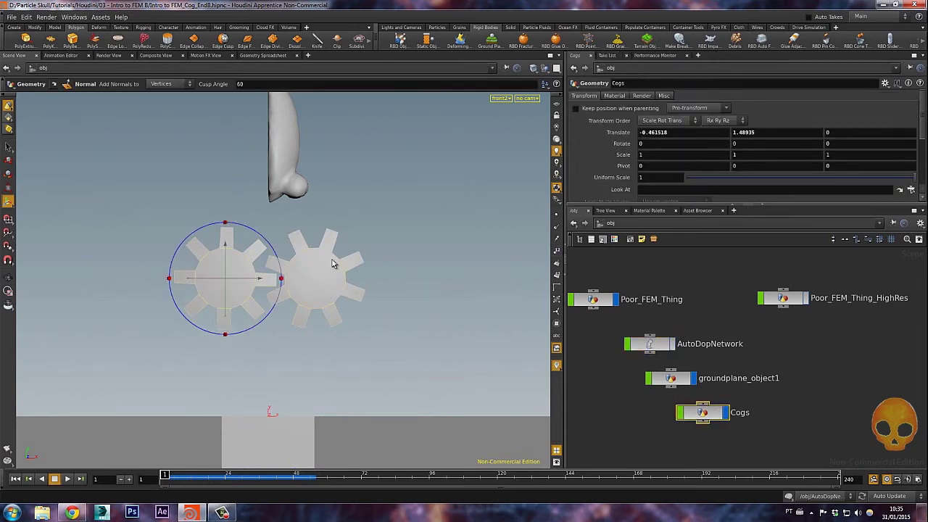
left_click(509, 28)
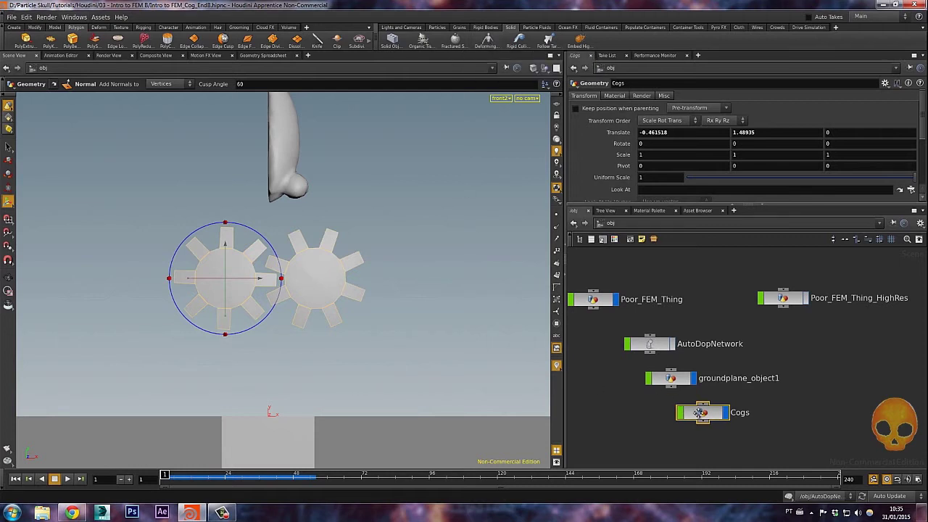
left_click(487, 40)
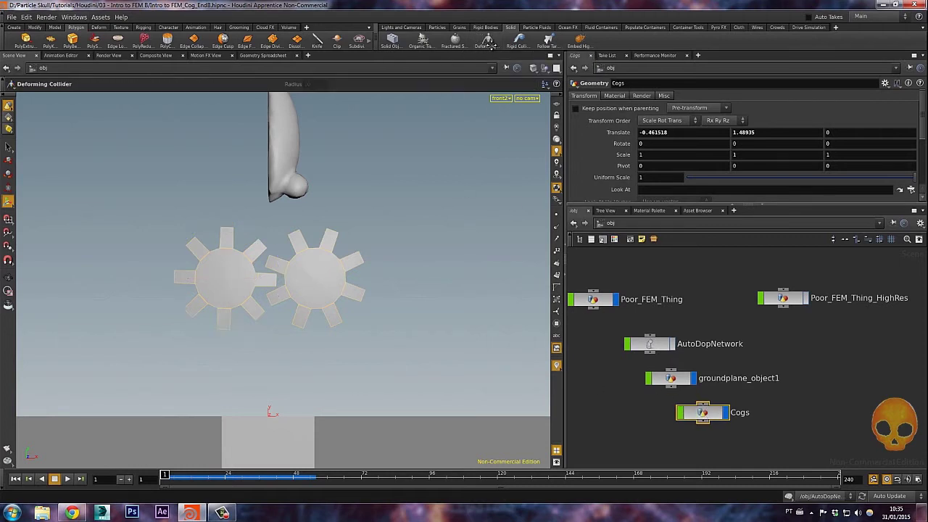
Play the simulation of Poor_FEM_Thing being pulled through the cogs, viewed closely, and return to the first frame
key("Up")
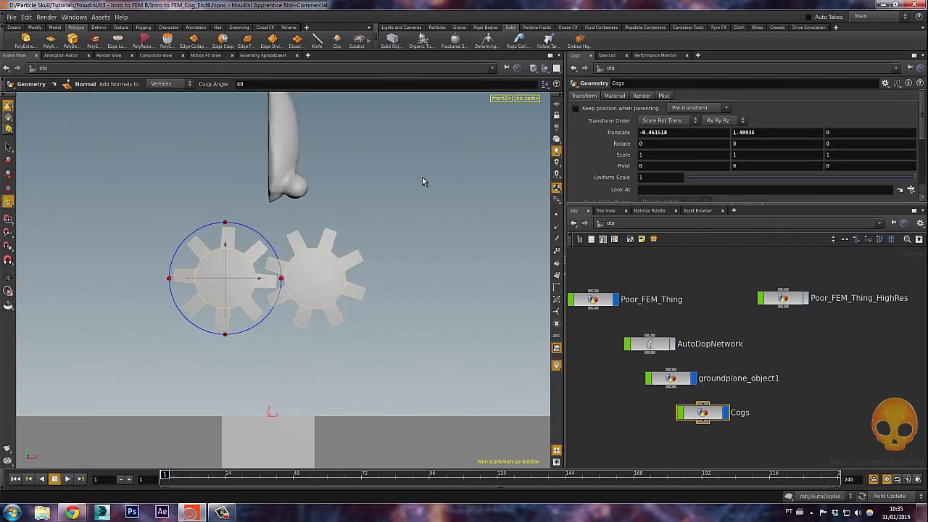
key("Up")
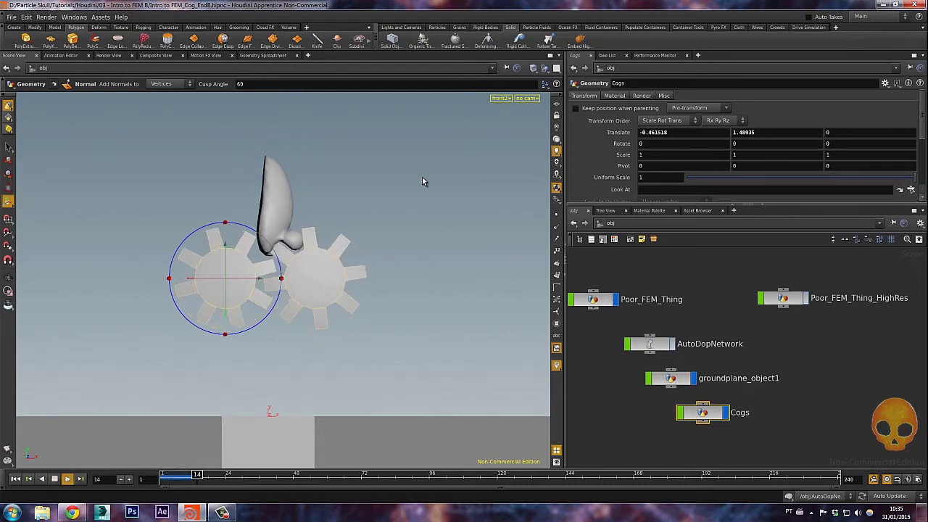
right_click(274, 305)
key("Escape")
right_click_drag(284, 348, 328, 290, "alt")
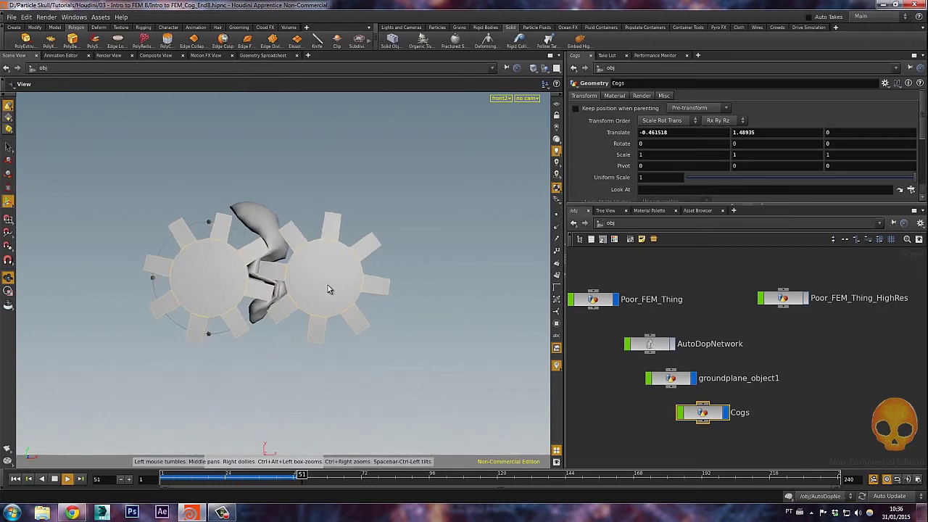
key("Return")
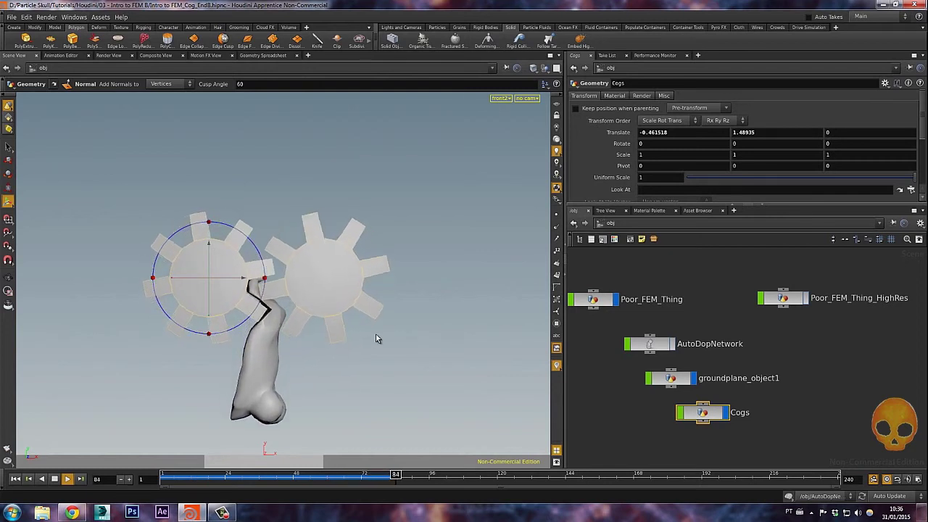
key("Up")
key("ctrl+Up")
Inside Poor_FEM_Thing, refine the remesh2 node by setting its Target Edge Length to 0.08 and finally to 0.065
middle_click_drag(648, 375, 670, 381)
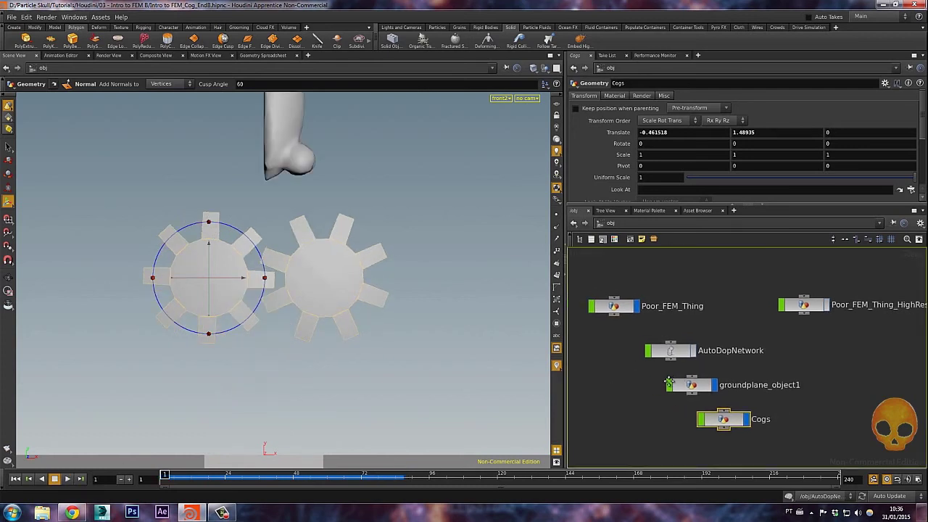
double_click(646, 306)
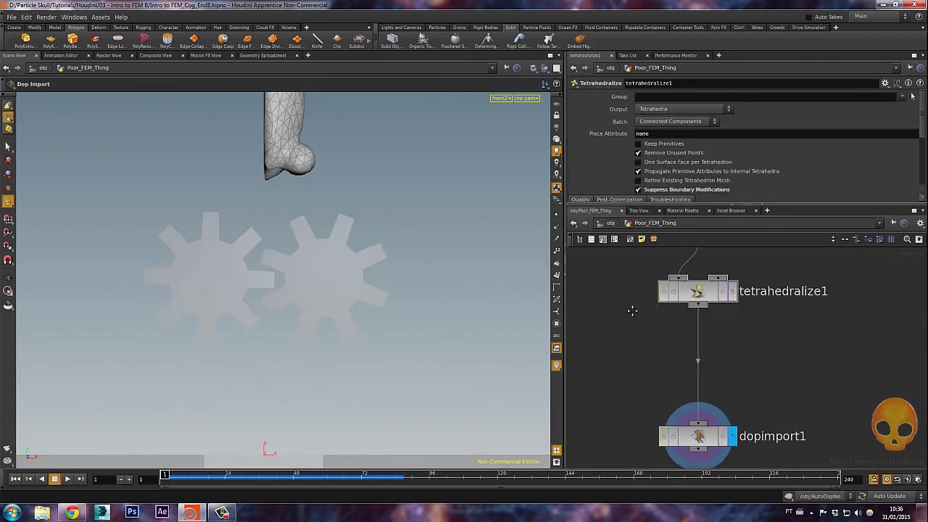
middle_click_drag(642, 317, 629, 447)
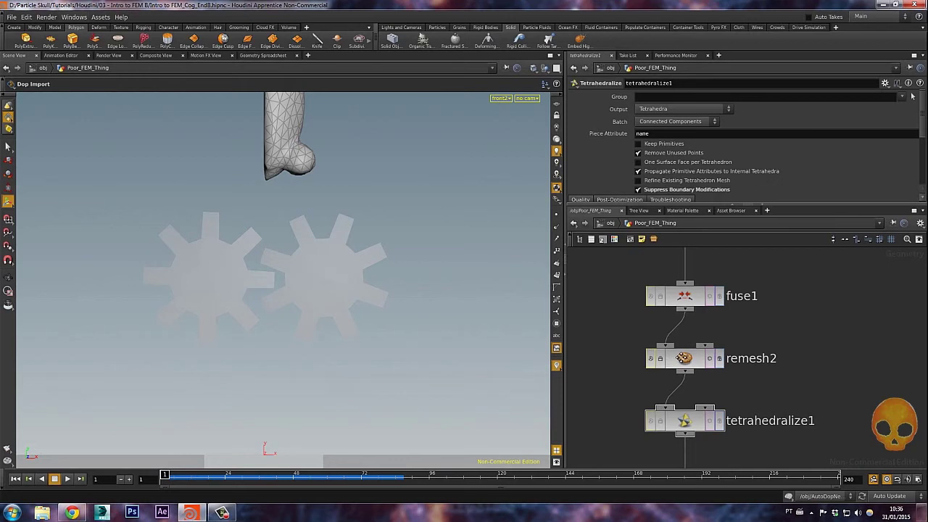
left_click(683, 356)
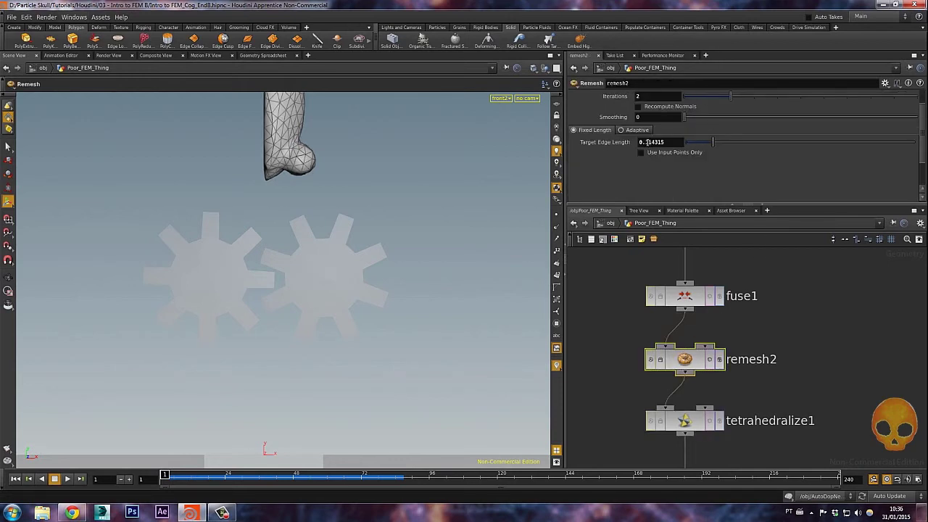
left_click_drag(646, 142, 738, 133)
type("0.08")
key("Return")
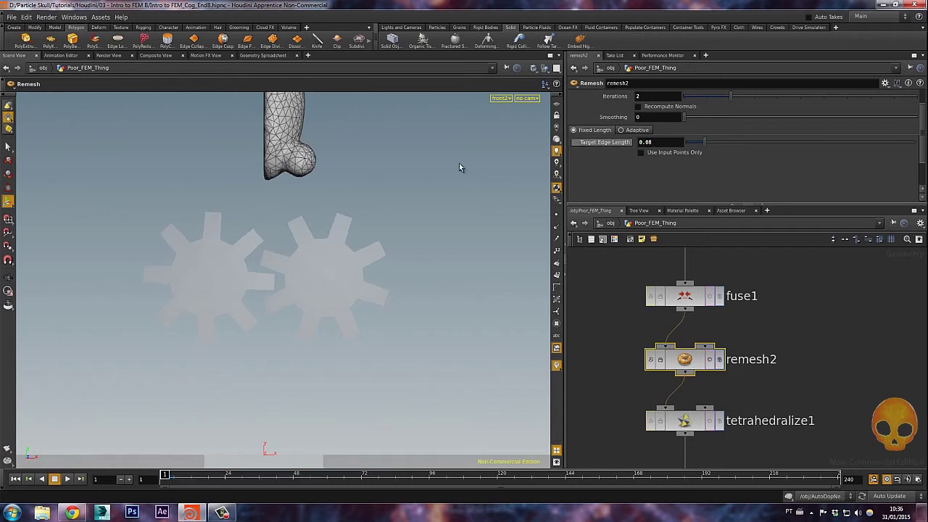
middle_click_drag(345, 187, 403, 264, "alt")
middle_click_drag(619, 167, 354, 262, "alt")
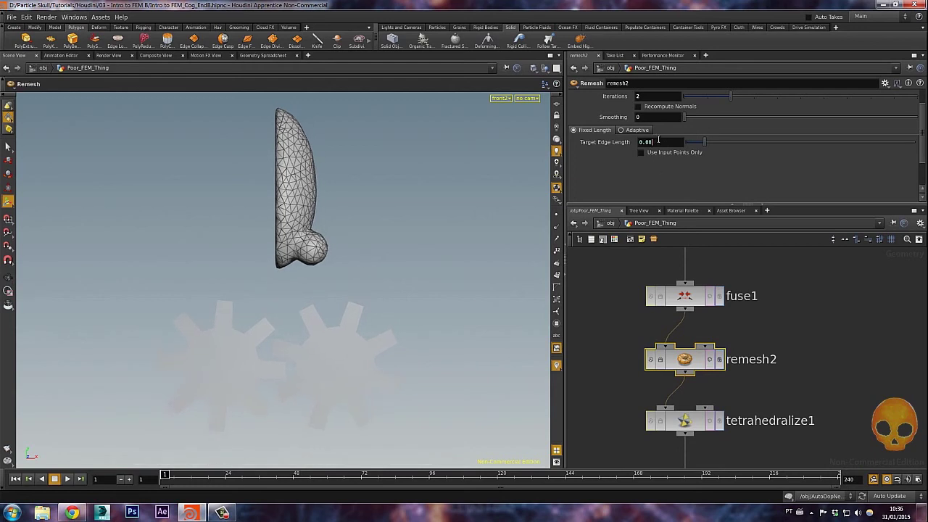
key("Return")
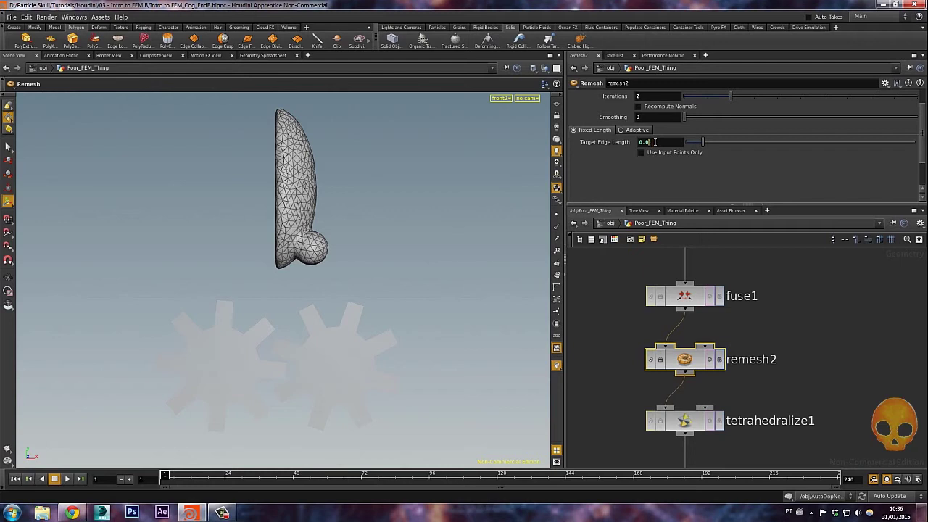
key("Return")
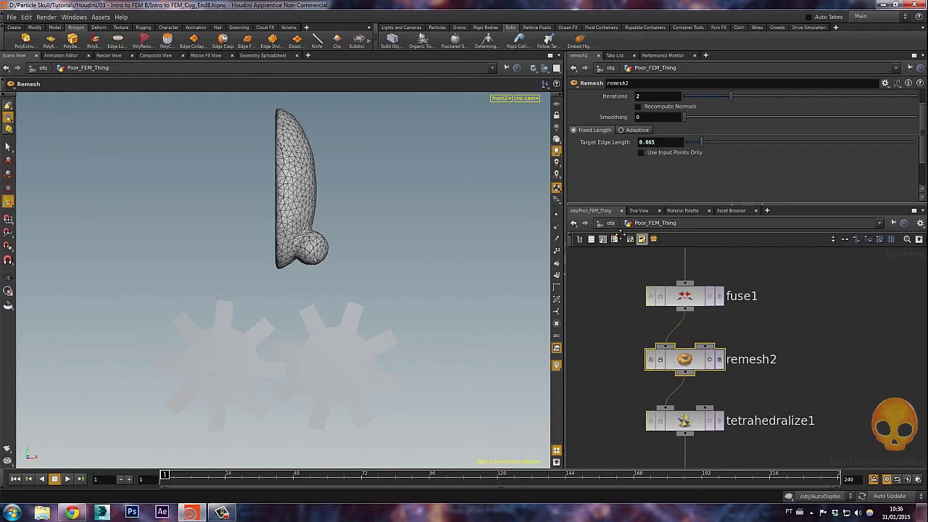
Return to the object level, frame Poor_FEM_Thing and the cogs, and play the simulation with the finer mesh
left_click(611, 222)
key("Escape")
left_click_drag(369, 290, 352, 300)
key("Escape")
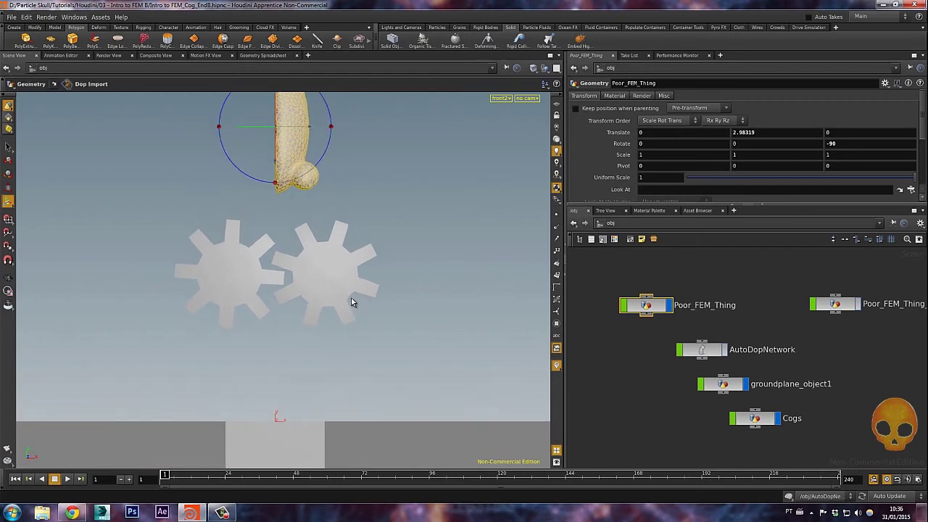
key("Up")
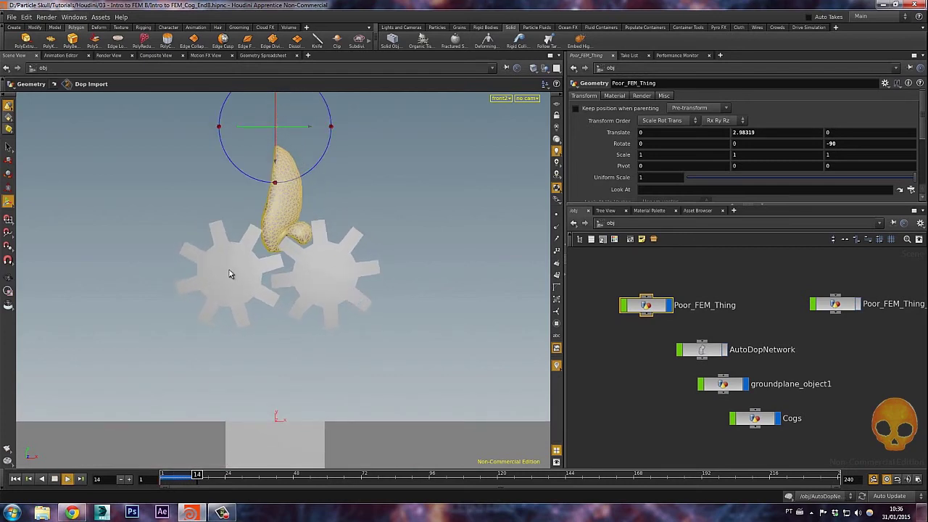
Open AutoDopNetwork, lay out its nodes automatically, and return the playback to the first frame
double_click(702, 350)
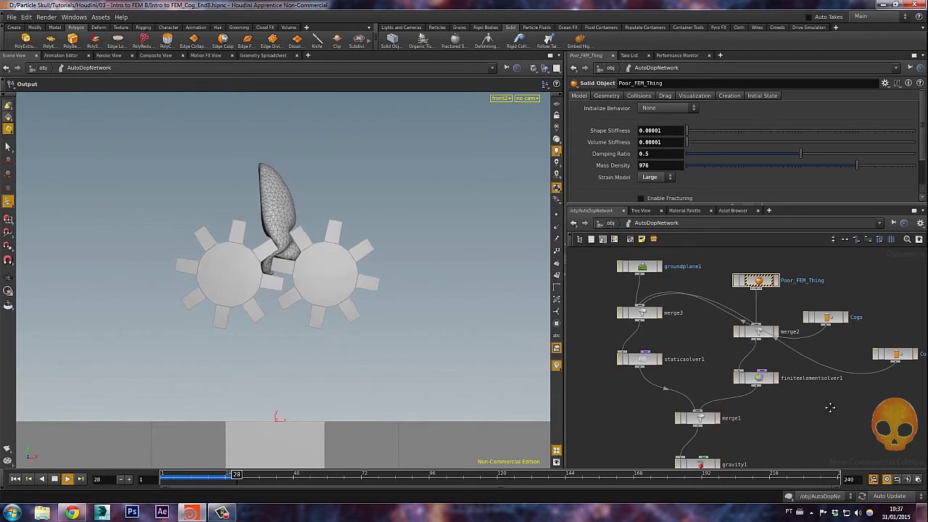
key("l")
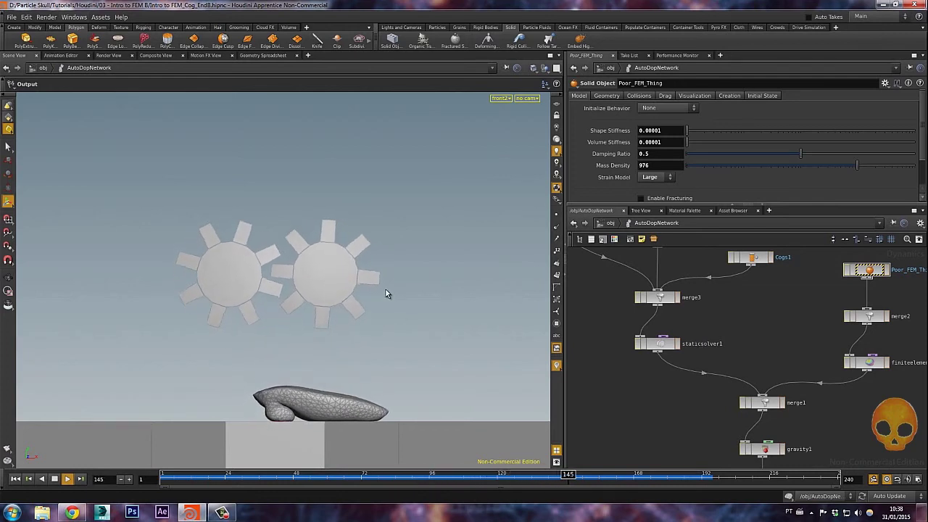
key("ctrl+Up")
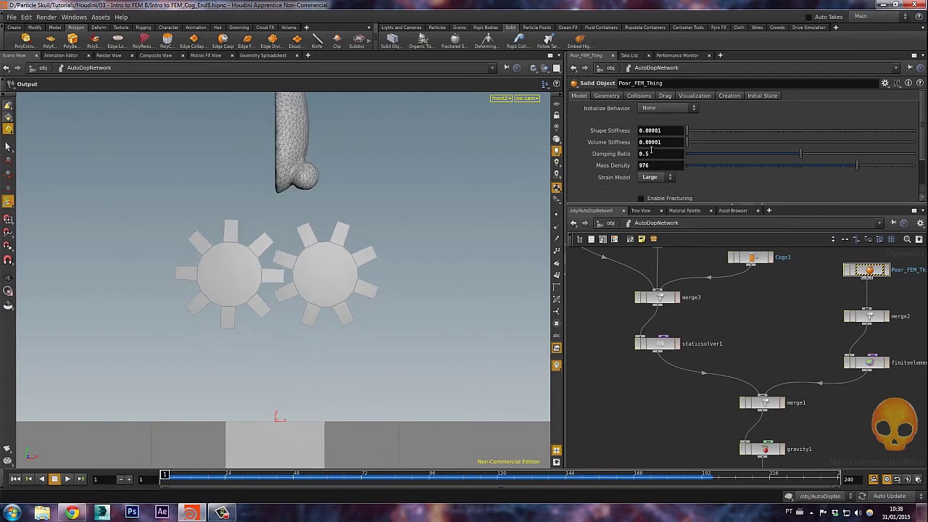
Set the Damping Ratio of Poor_FEM_Thing to 5, play the simulation against the cogs, and return to the first frame
left_click(651, 153)
key("Return")
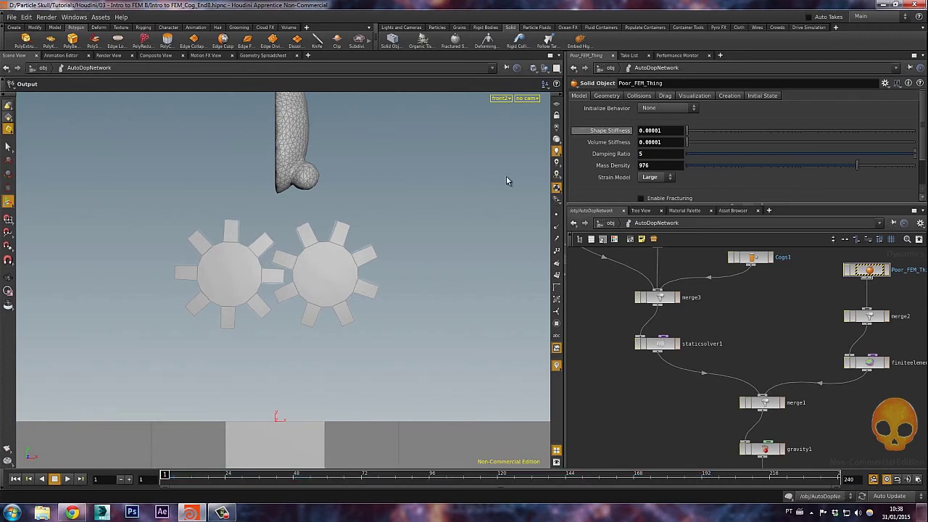
key("Up")
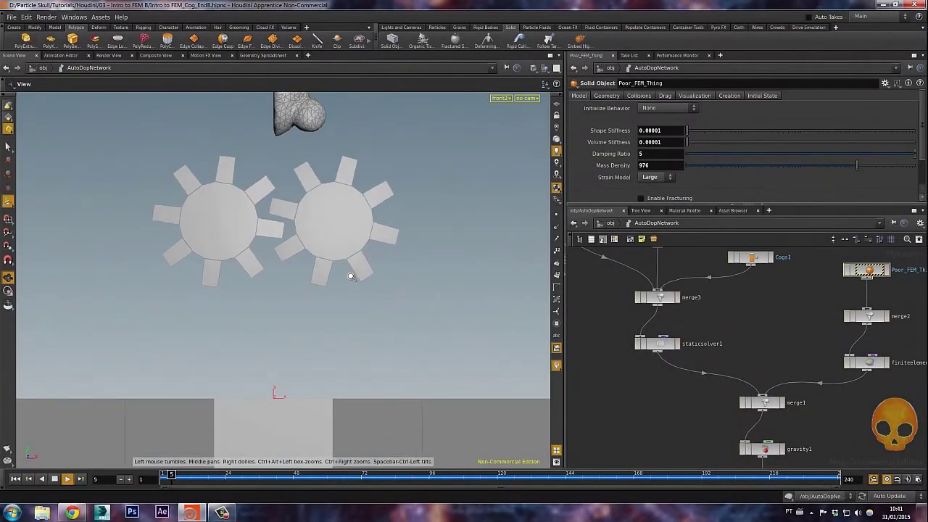
right_click_drag(351, 276, 352, 251)
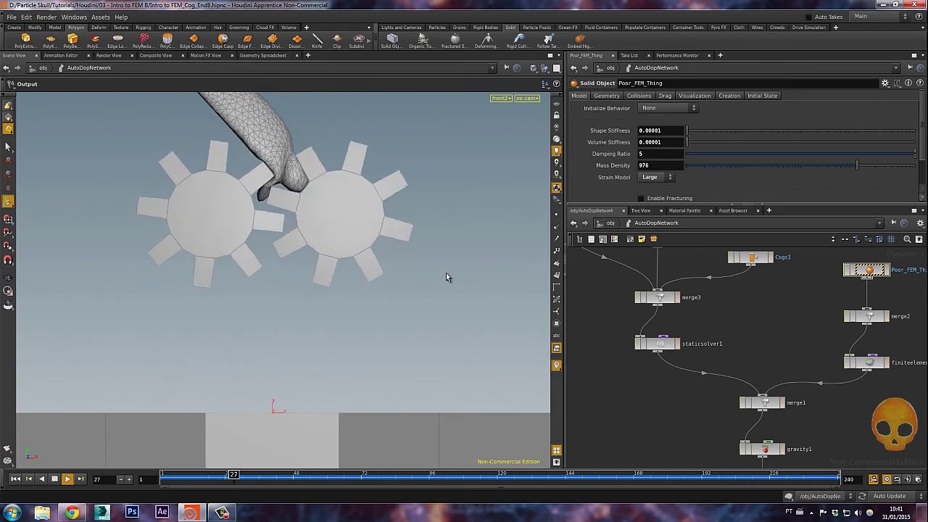
key("ctrl+Up")
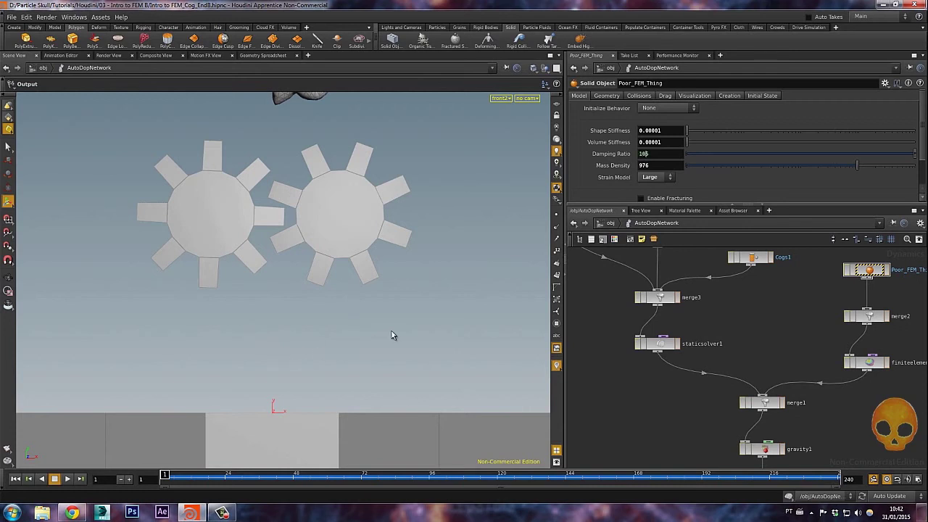
Try a Damping Ratio of 50 on Poor_FEM_Thing, read the parameter's help, and set it back to 5
double_click(653, 153)
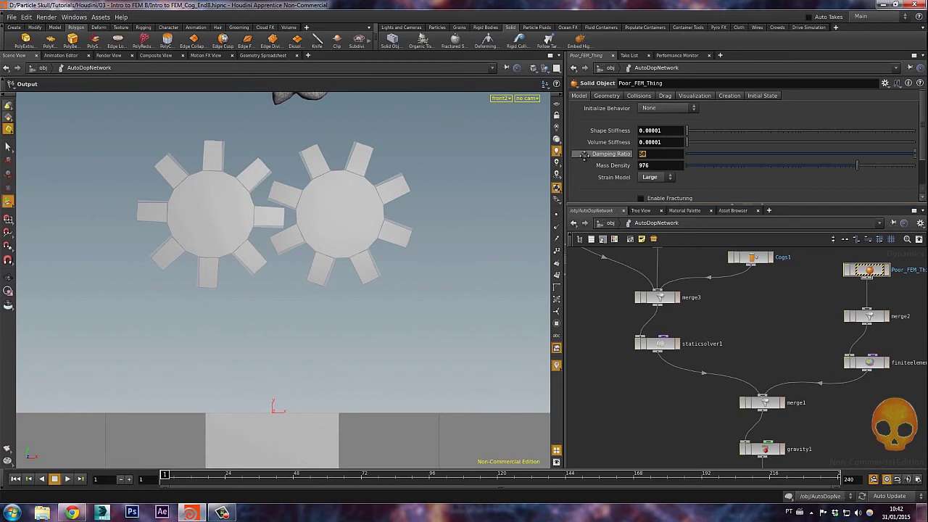
mouse_move(584, 155)
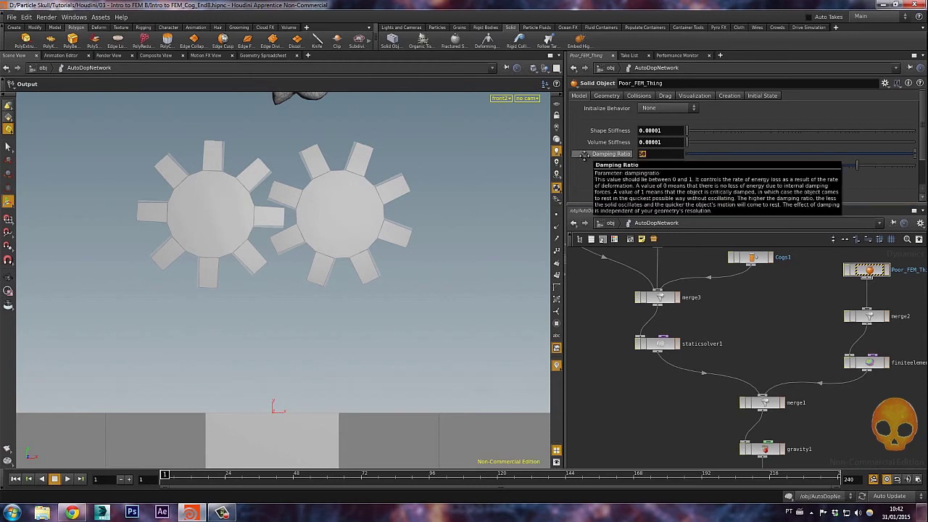
left_click(638, 154)
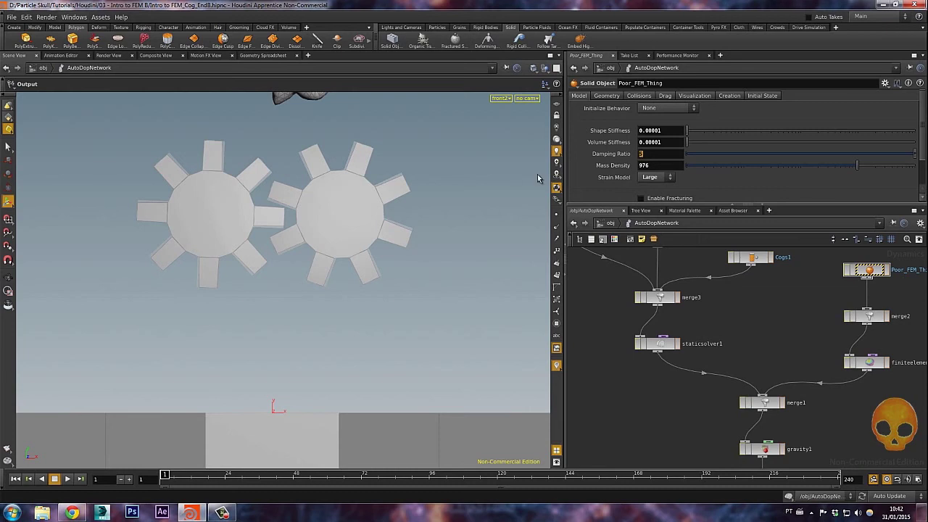
Return to the object level and select AutoDopNetwork, entering 1 for its Sub Steps
left_click(609, 222)
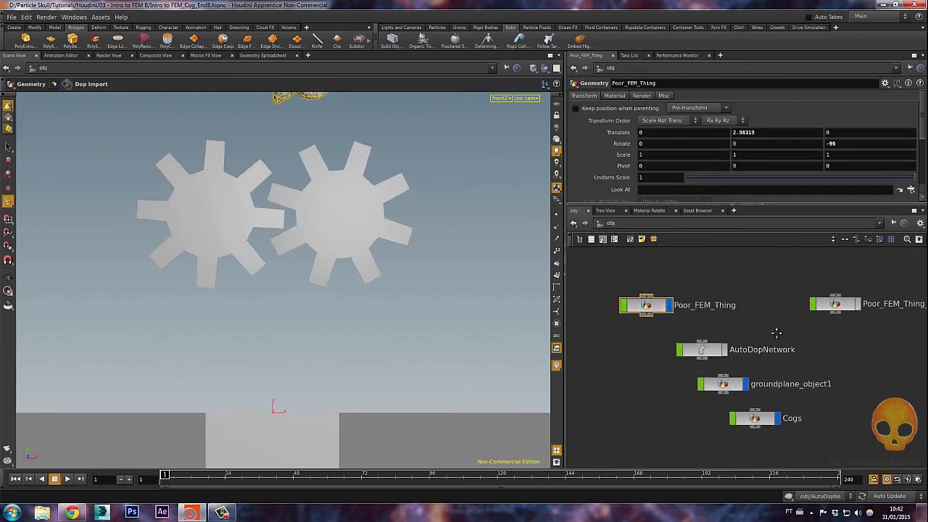
left_click(715, 353)
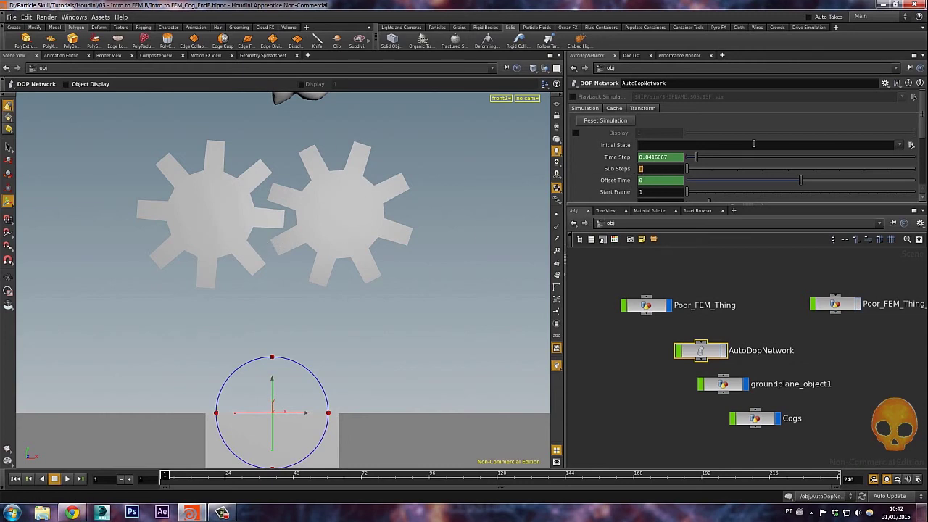
key("Return")
left_click_drag(654, 171, 589, 156)
type("1")
key("Return")
Try Sub Steps values of 3 and 5 on AutoDopNetwork and set the parameter back to 1
left_click(650, 168)
type("3")
key("Return")
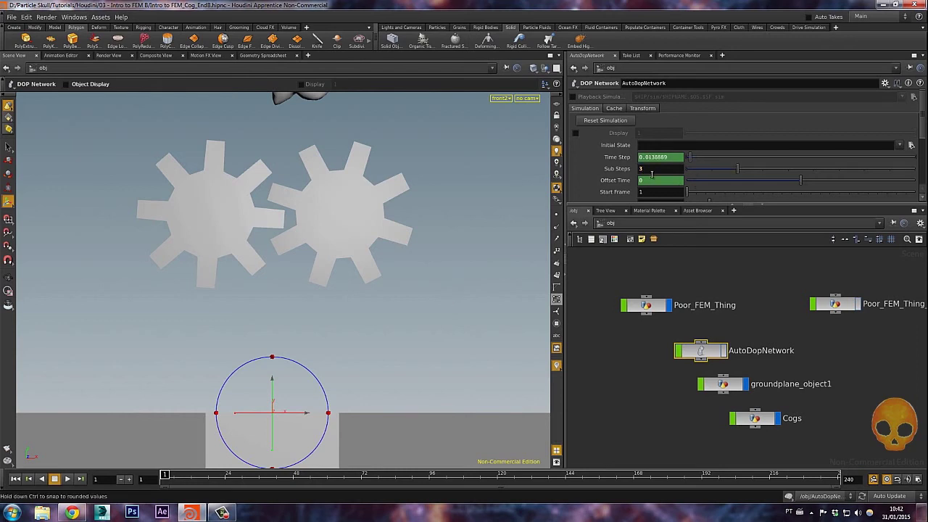
type("5")
key("Return")
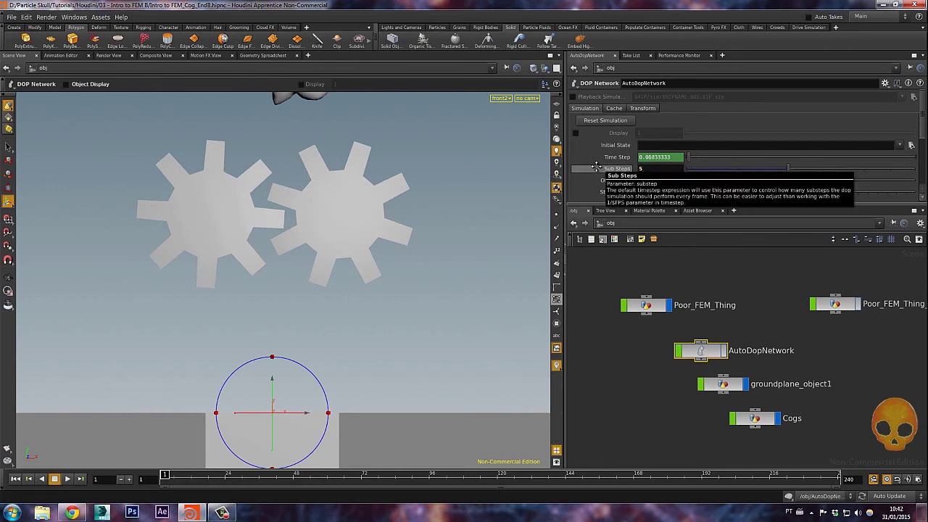
left_click(663, 169)
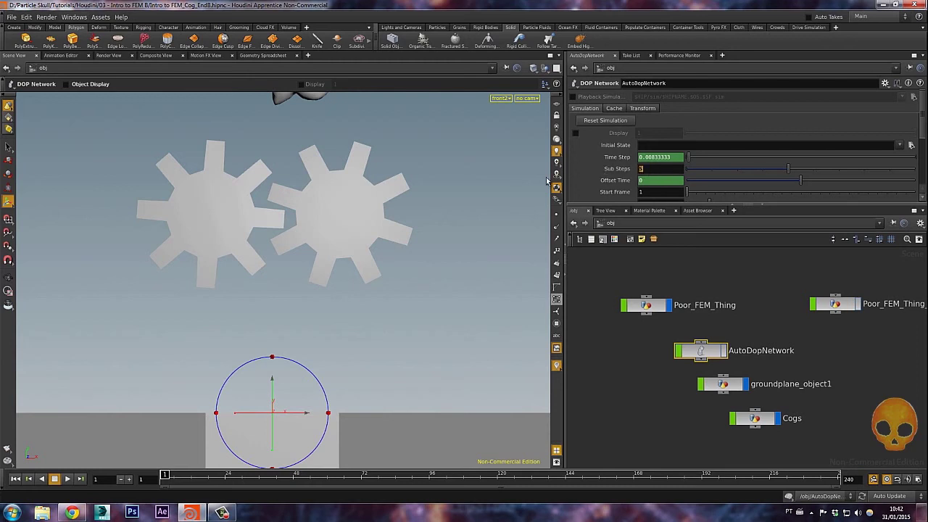
type("1")
key("Return")
right_click_drag(383, 217, 343, 375)
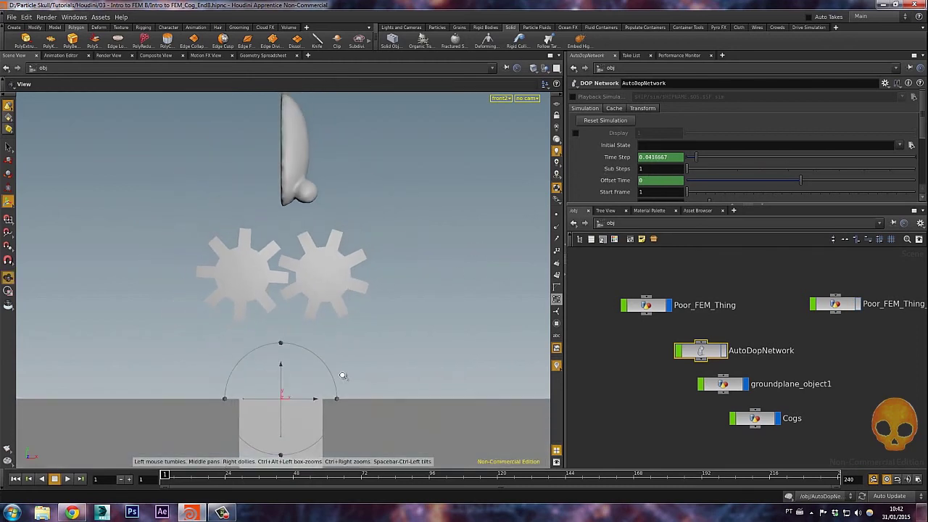
Move the Poor_FEM_Thing_HighRes node near Poor_FEM_Thing and toggle their display flags to compare both versions, leaving both displayed
middle_click_drag(341, 238, 340, 253)
mouse_move(312, 277)
right_mouse_down()
mouse_move(311, 254)
mouse_move(309, 271)
right_mouse_up()
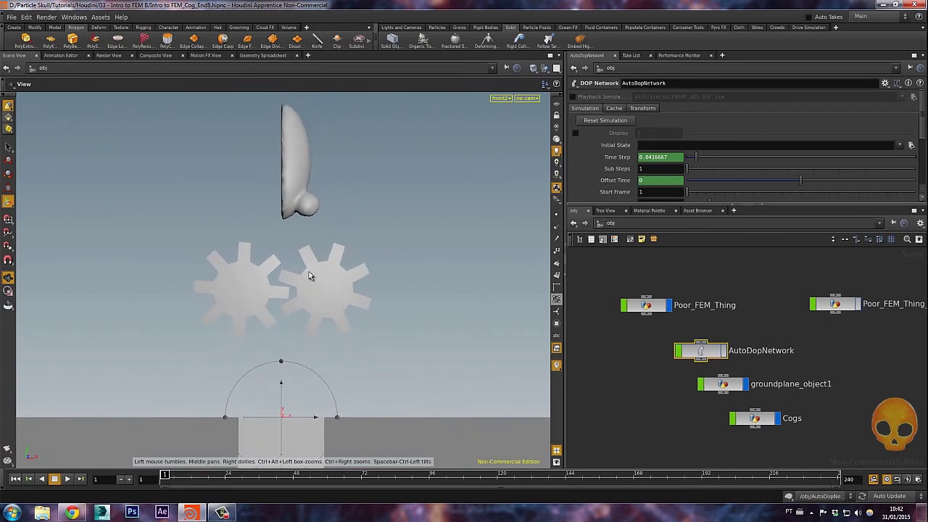
key("Escape")
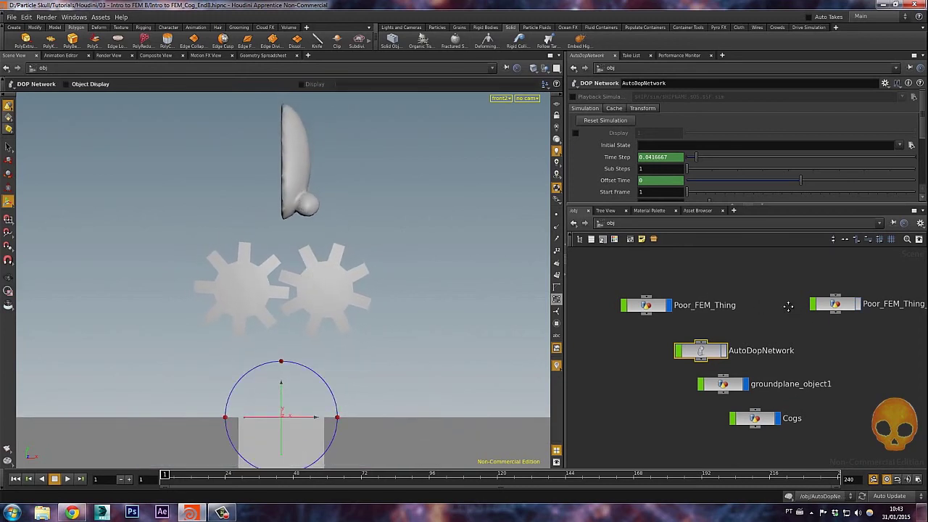
left_click_drag(838, 305, 744, 279)
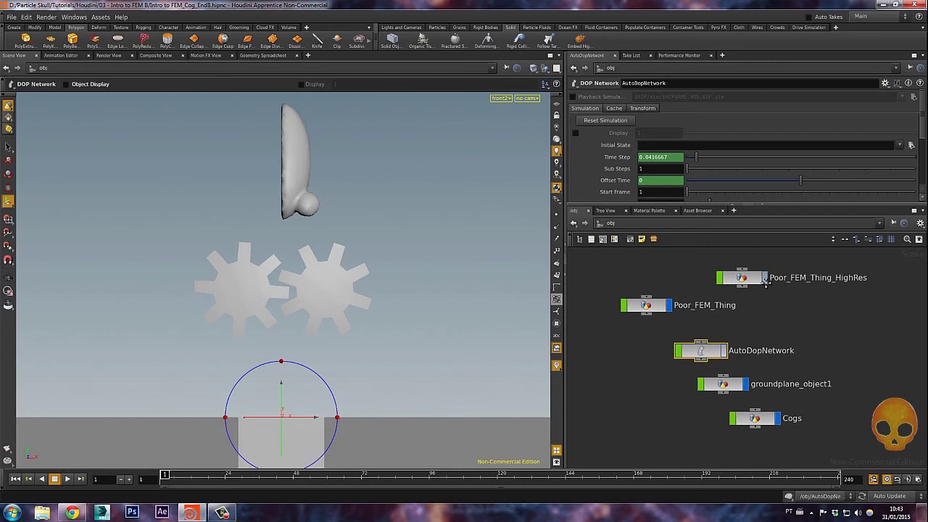
left_click(668, 305)
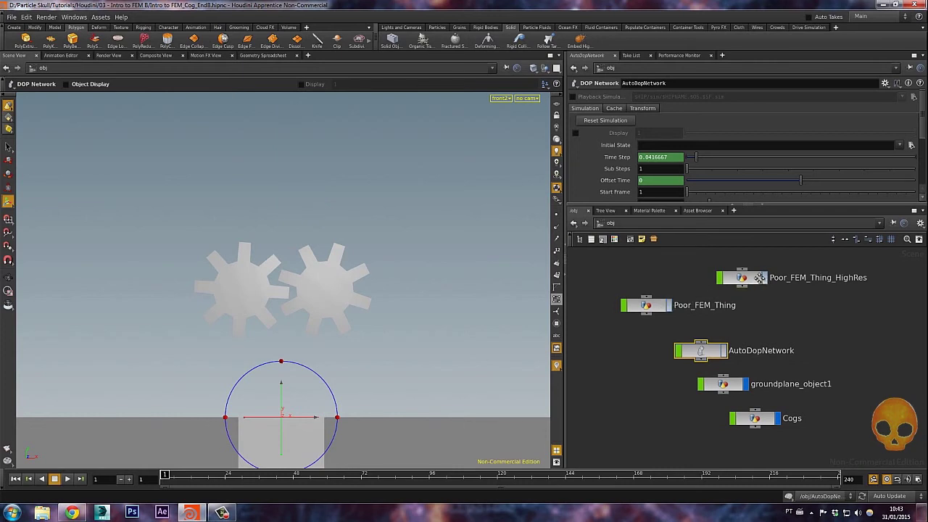
left_click(761, 277)
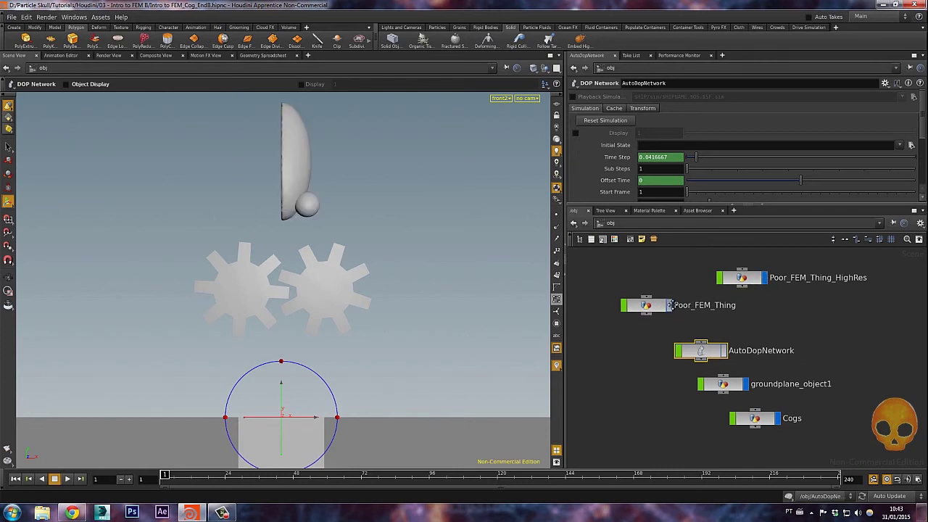
left_click(669, 305)
Try the Embed Highres Object tool with Poor_FEM_Thing as both the geometry to deform and the simulated solid
left_click(743, 276)
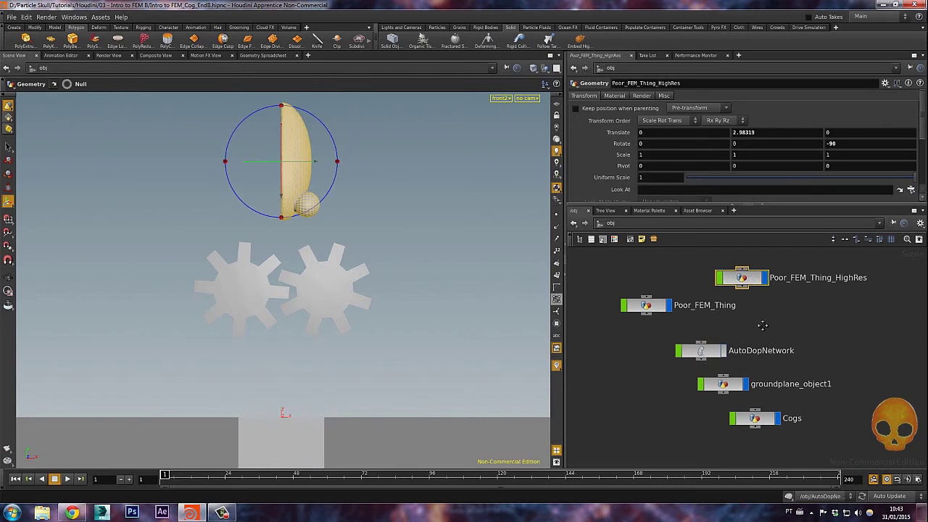
left_click(579, 42)
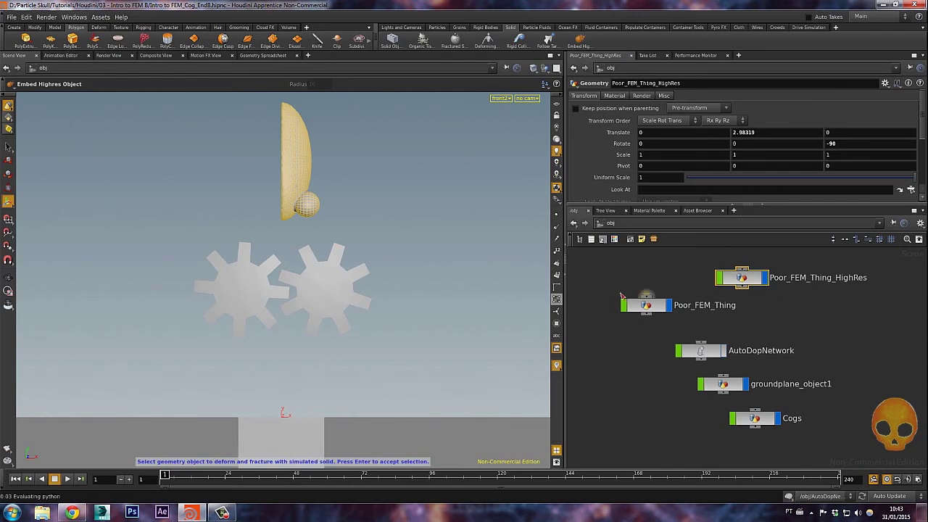
left_click(646, 305)
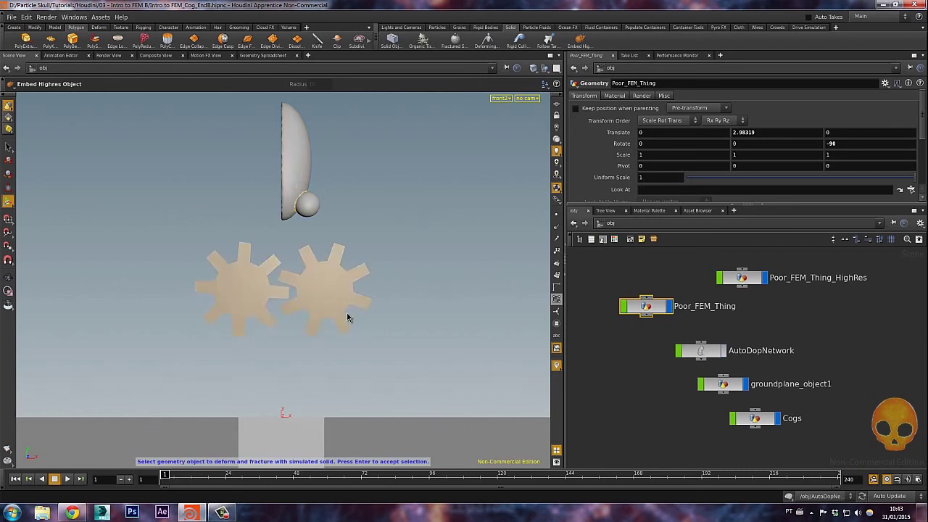
key("Return")
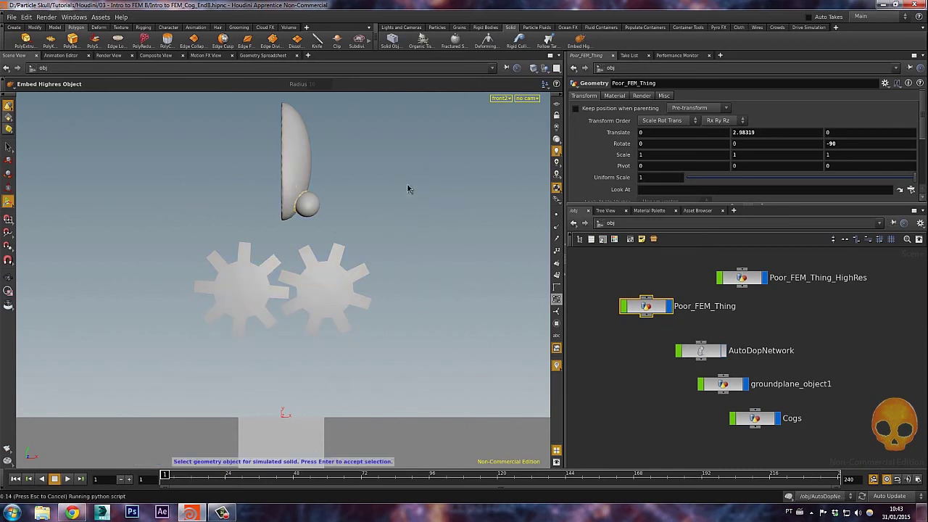
key("Return")
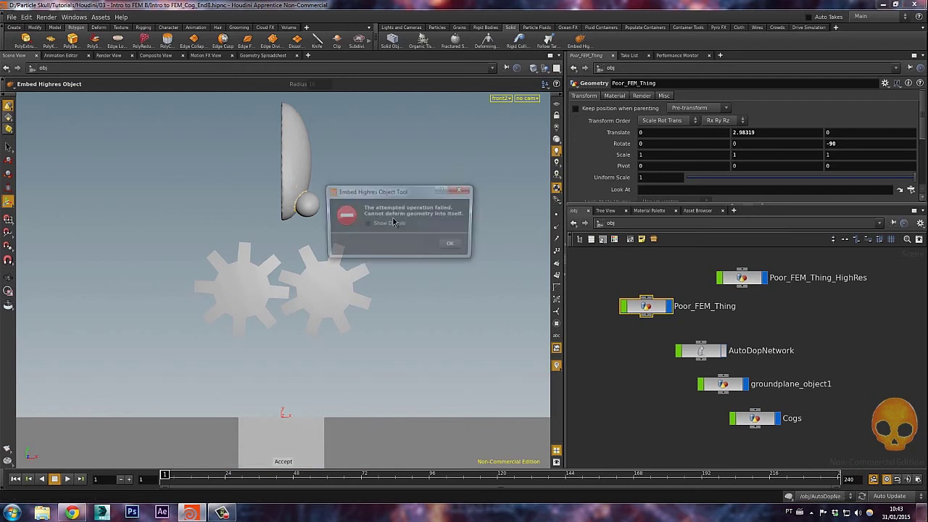
left_click(453, 247)
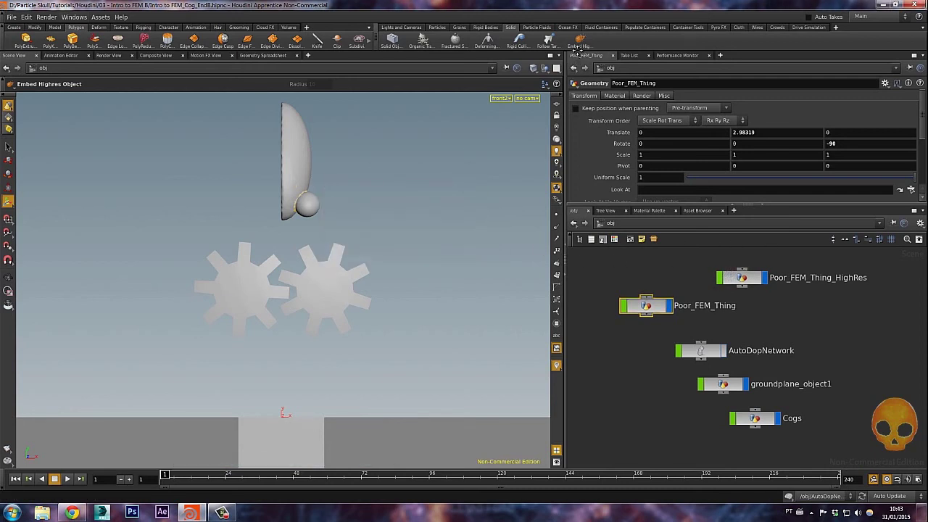
Embed Poor_FEM_Thing_HighRes in the simulated solid Poor_FEM_Thing with the Embed Highres Object tool and return to the object level
left_click(578, 39)
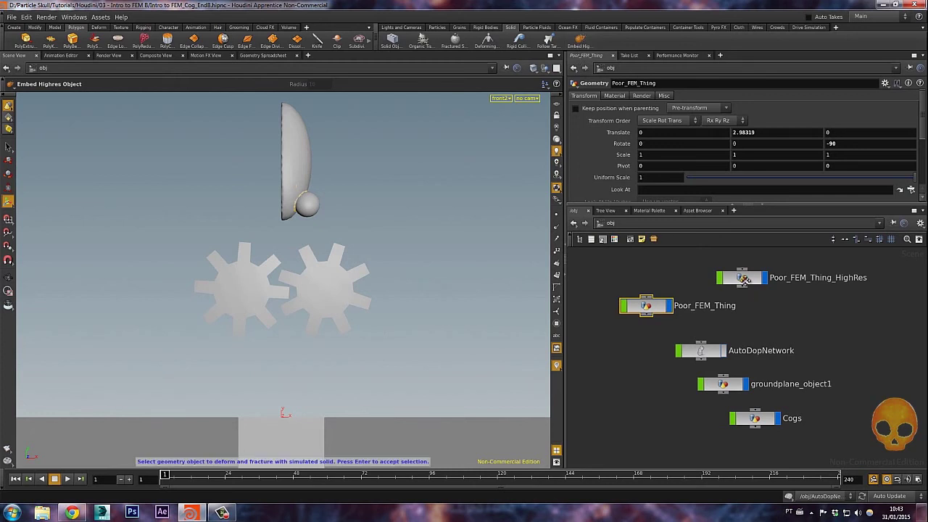
left_click(741, 277)
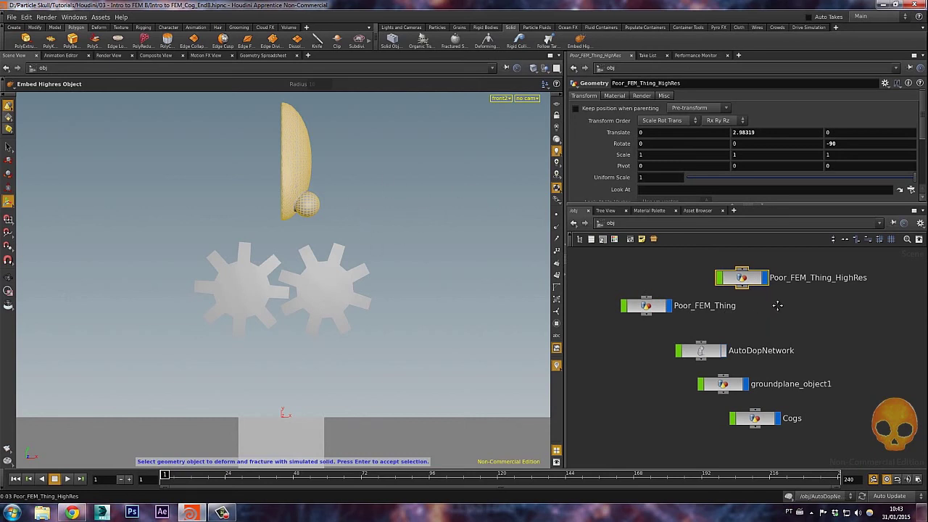
key("Return")
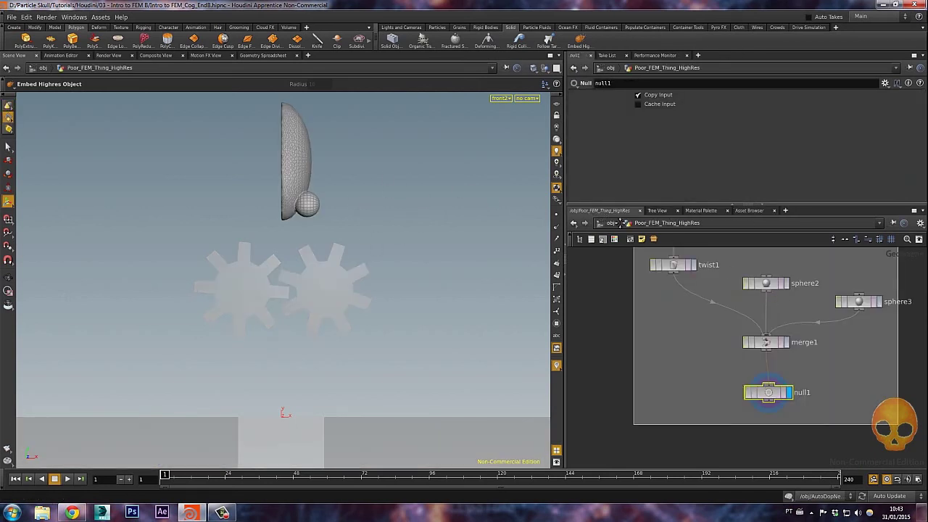
key("u")
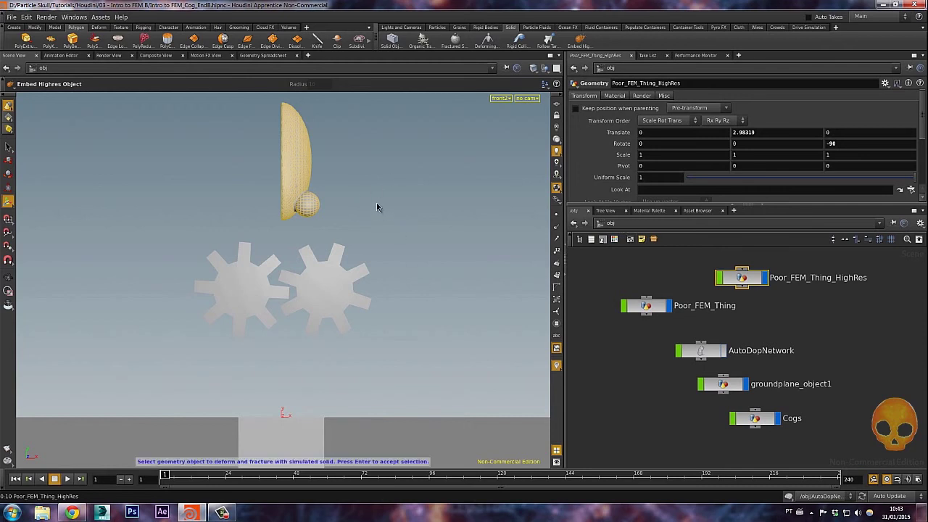
key("Return")
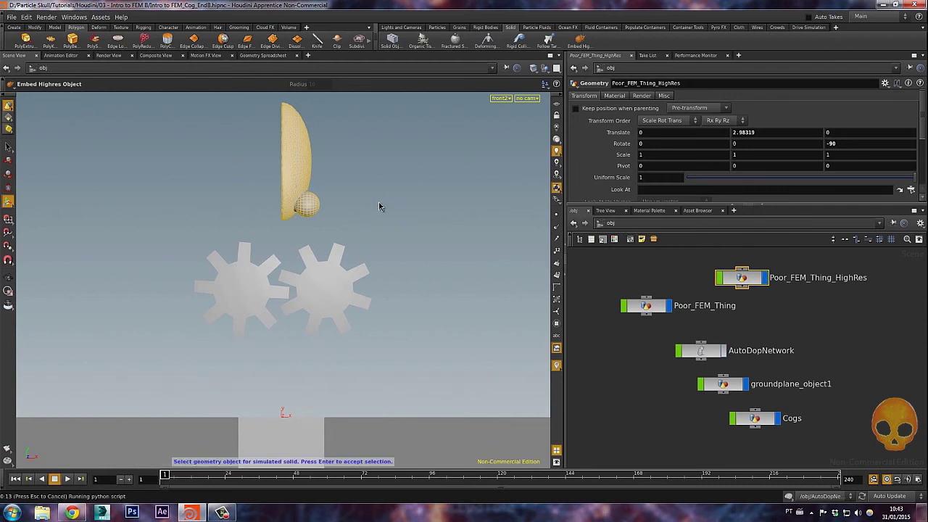
left_click(649, 307)
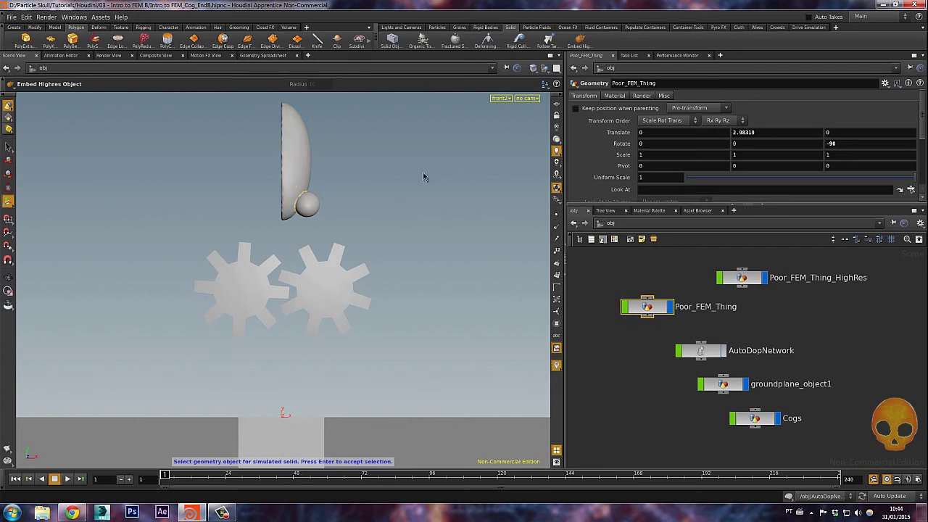
key("Return")
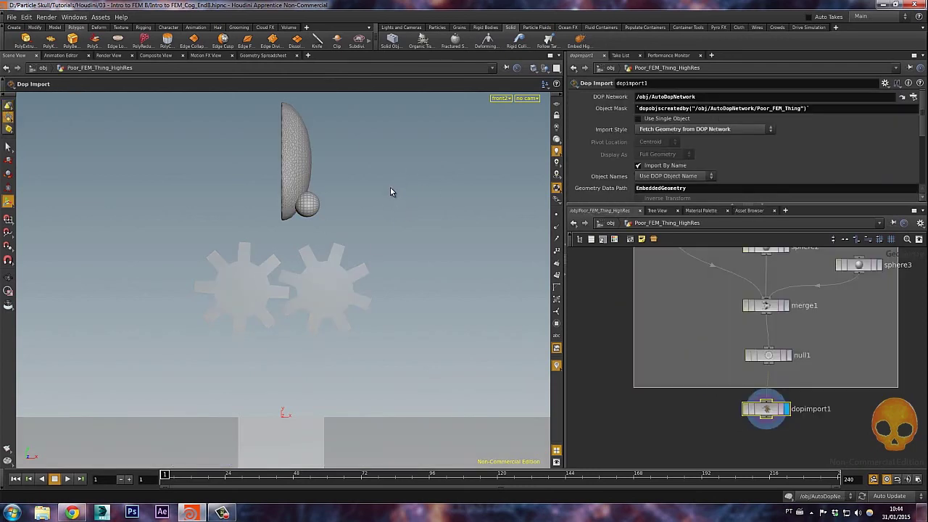
left_click(611, 223)
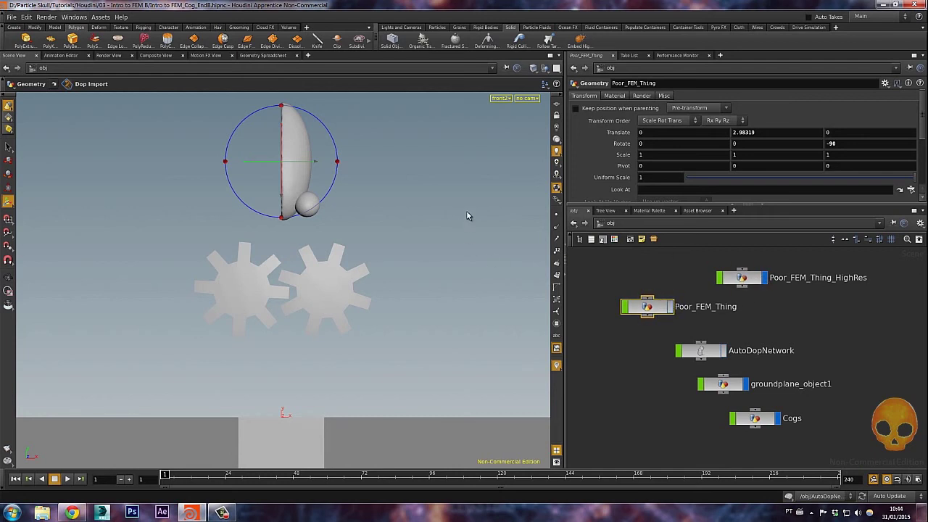
Play the embedded high-resolution simulation through the cogs, replay it from another viewing angle, and return to the first frame
key("Up")
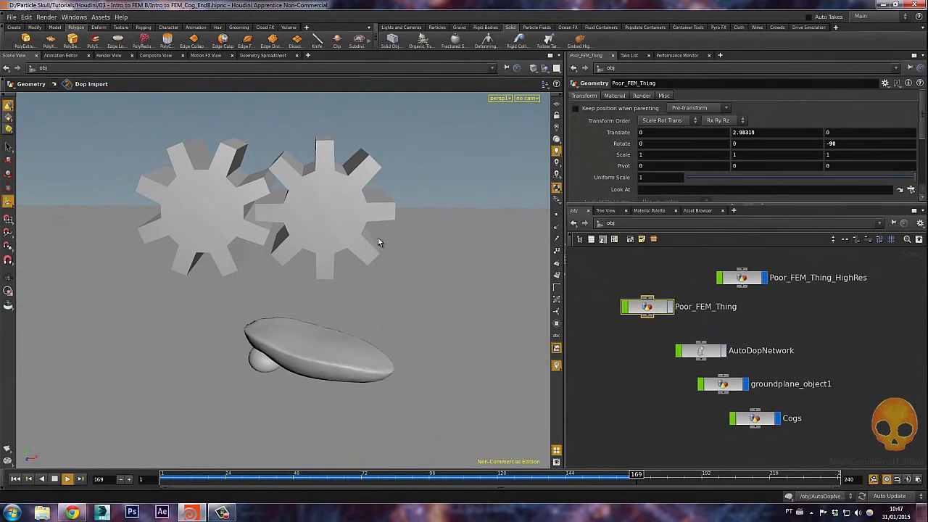
key("Escape")
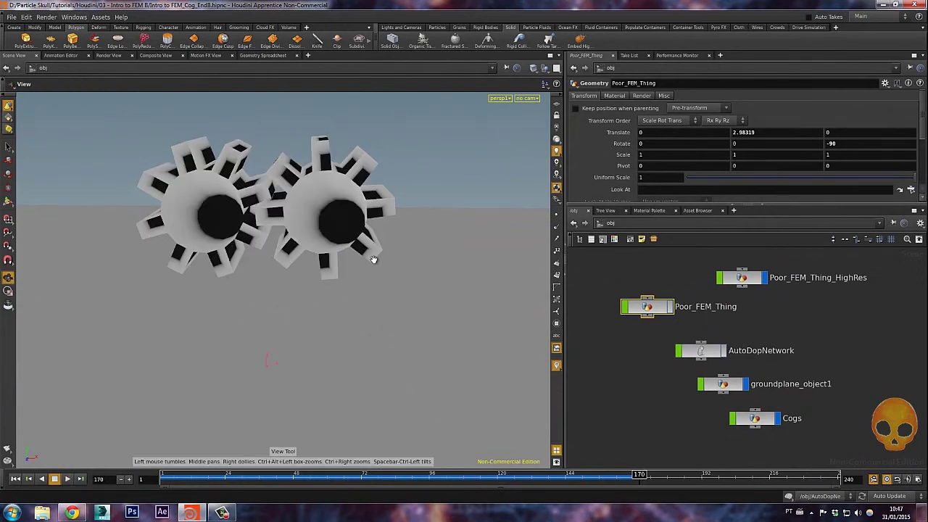
left_click_drag(375, 259, 285, 306)
key("ctrl+Up")
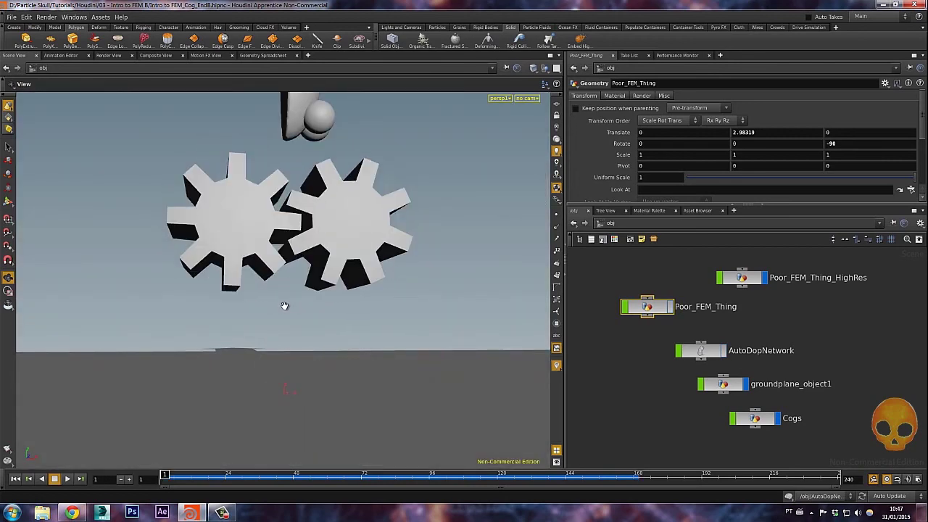
key("Up")
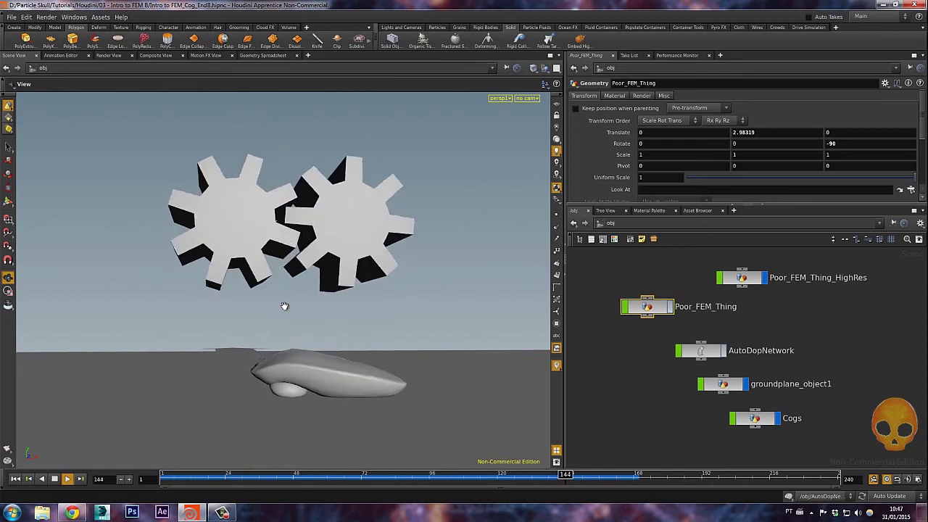
key("ctrl+Up")
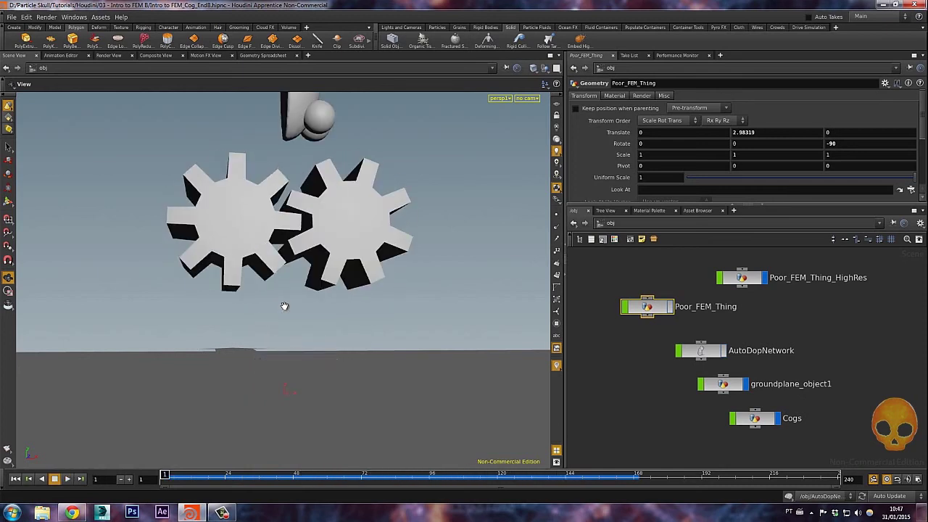
Set the End frame in the Global Animation Options to 168
left_click(907, 481)
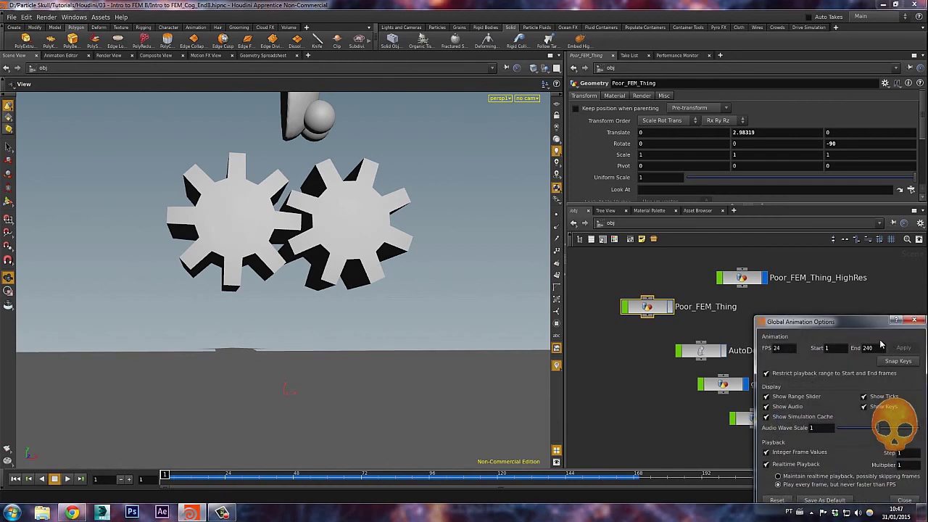
left_click_drag(841, 321, 620, 231)
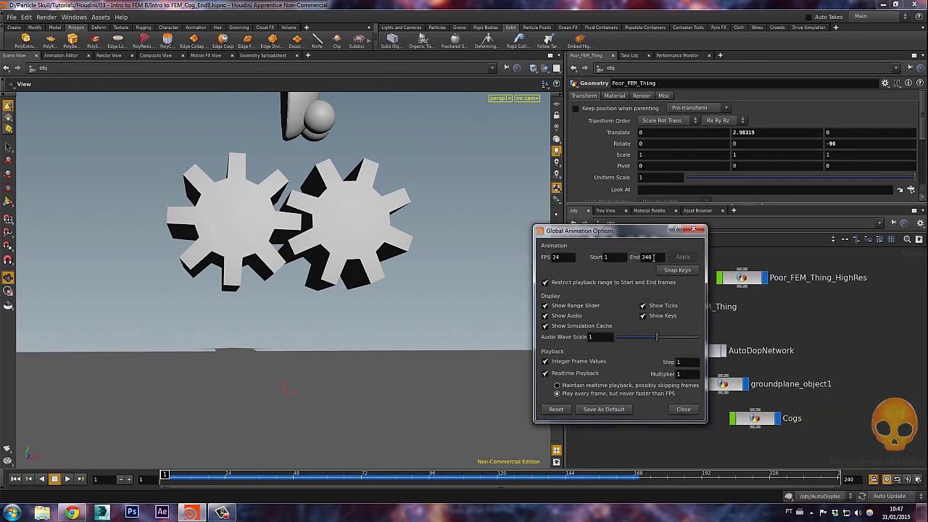
double_click(651, 258)
type("168")
key("Return")
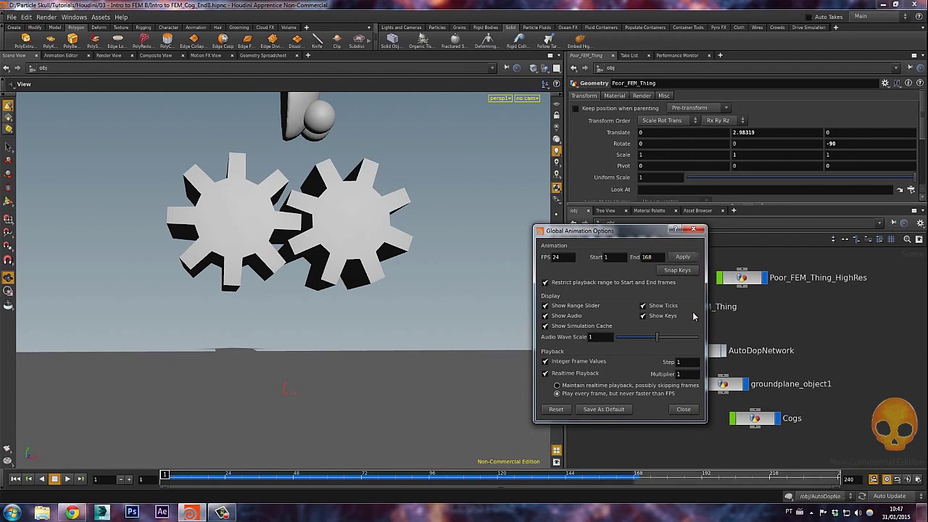
left_click(684, 409)
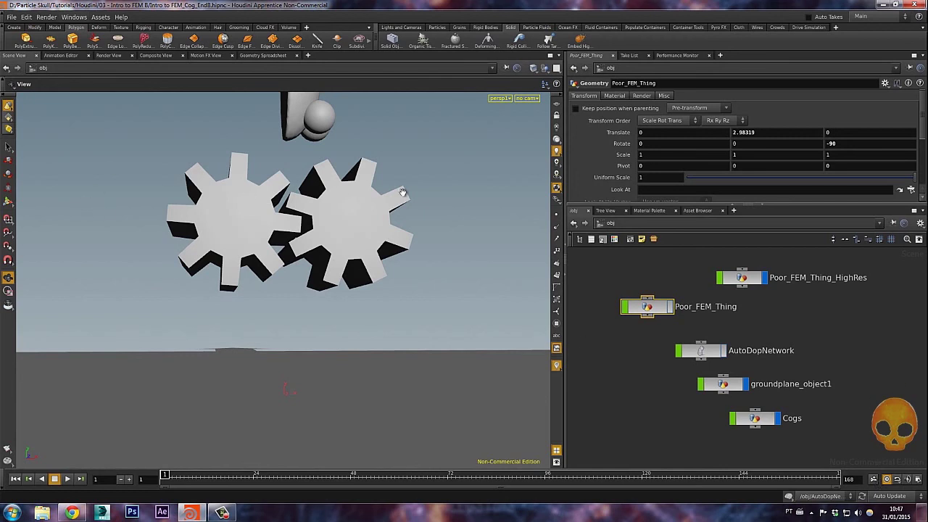
left_click_drag(394, 208, 377, 291)
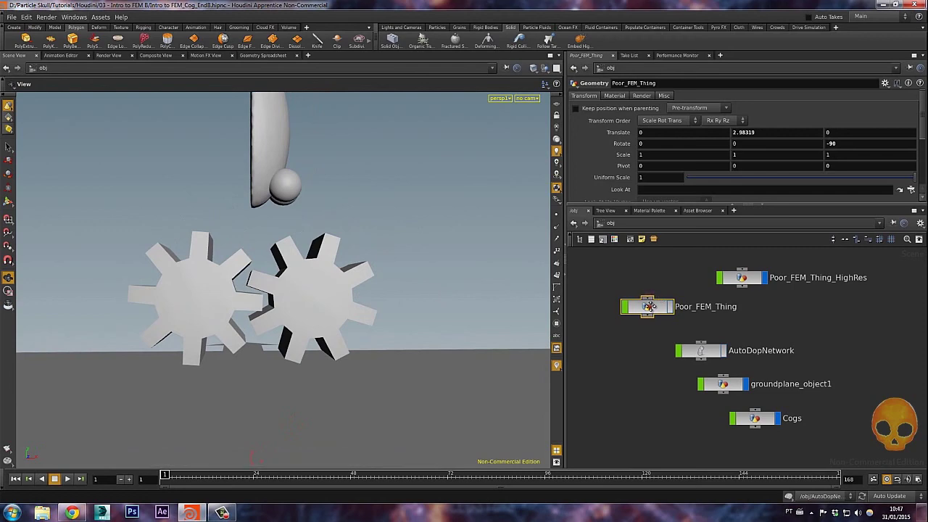
left_click_drag(647, 307, 657, 304)
double_click(658, 305)
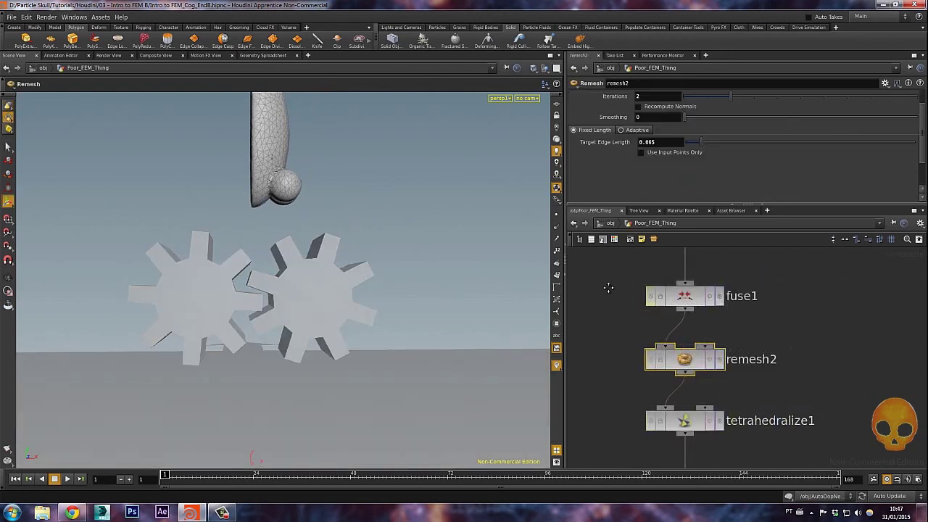
left_click(611, 223)
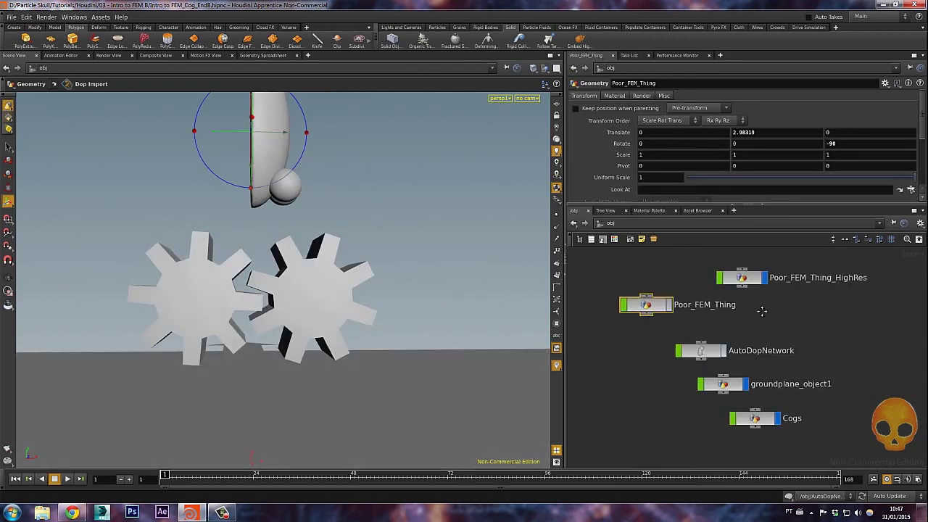
Open AutoDopNetwork and review the collision friction and initial state settings of the Poor_FEM_Thing solid object
left_click(701, 351)
double_click(701, 351)
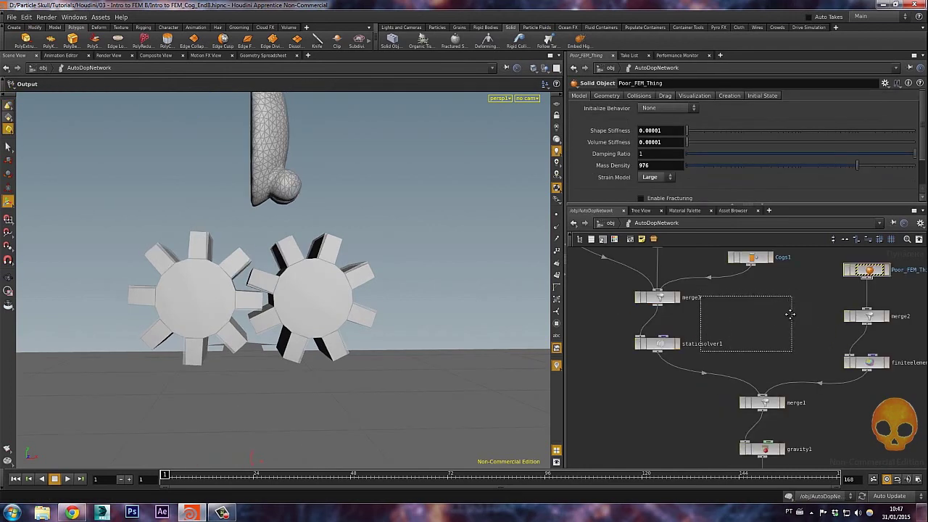
left_click_drag(763, 322, 763, 324)
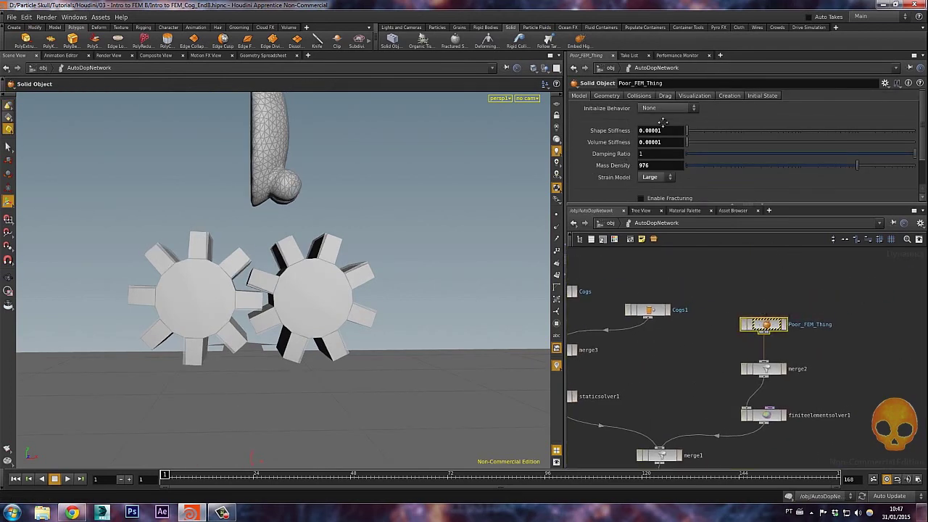
left_click(639, 96)
double_click(646, 168)
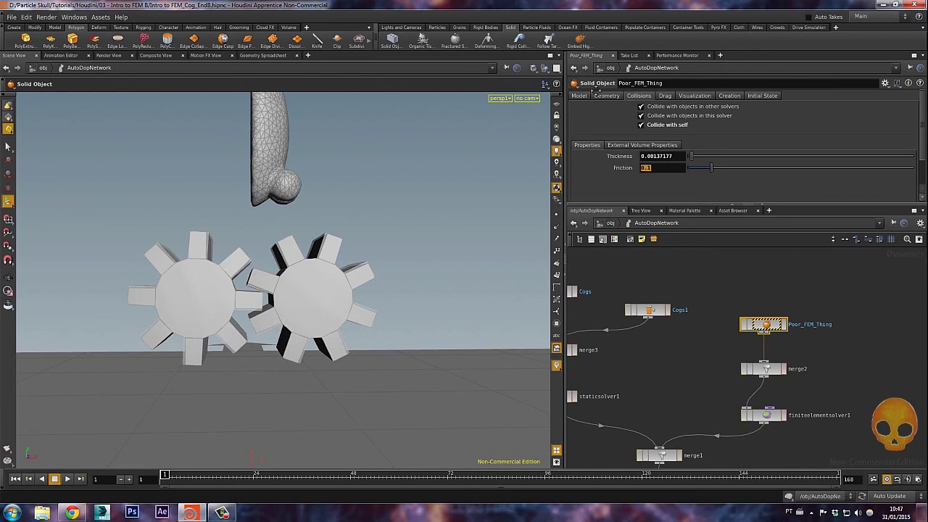
left_click(754, 97)
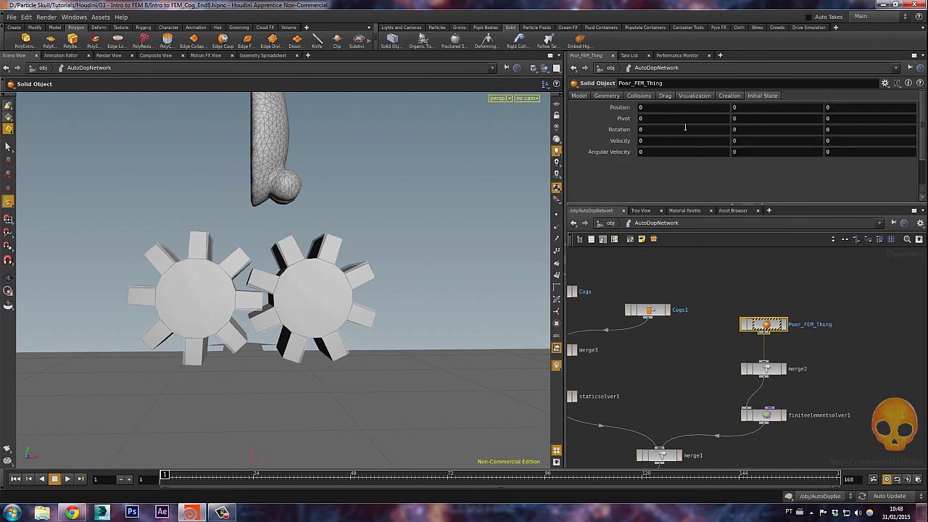
middle_click_drag(353, 217, 420, 271, "alt")
left_click_drag(420, 271, 402, 261, "alt")
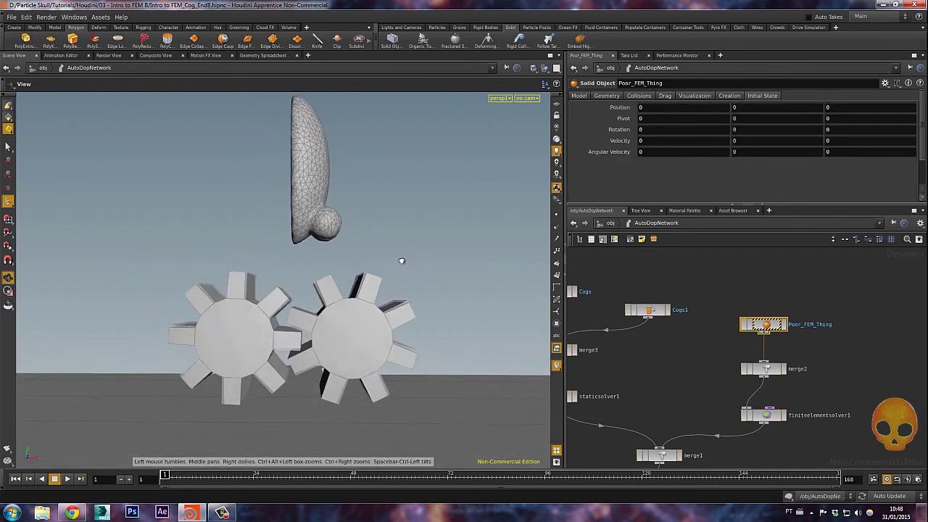
middle_click_drag(364, 266, 370, 271, "alt")
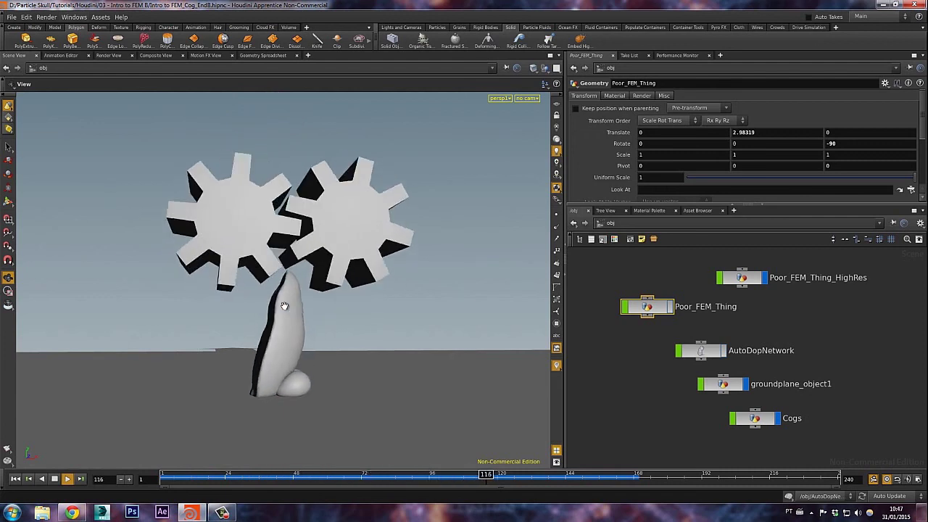
Replay the embedded high-resolution simulation from the first frame several times to examine how Poor_FEM_Thing passes through the cogs and lands on the ground plane
key("ctrl+Up")
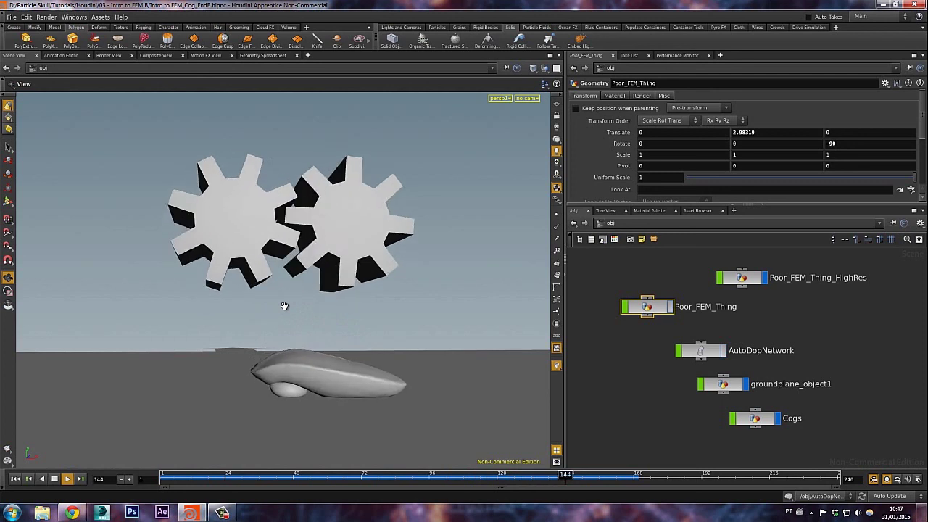
key("ctrl+Up")
key("Up")
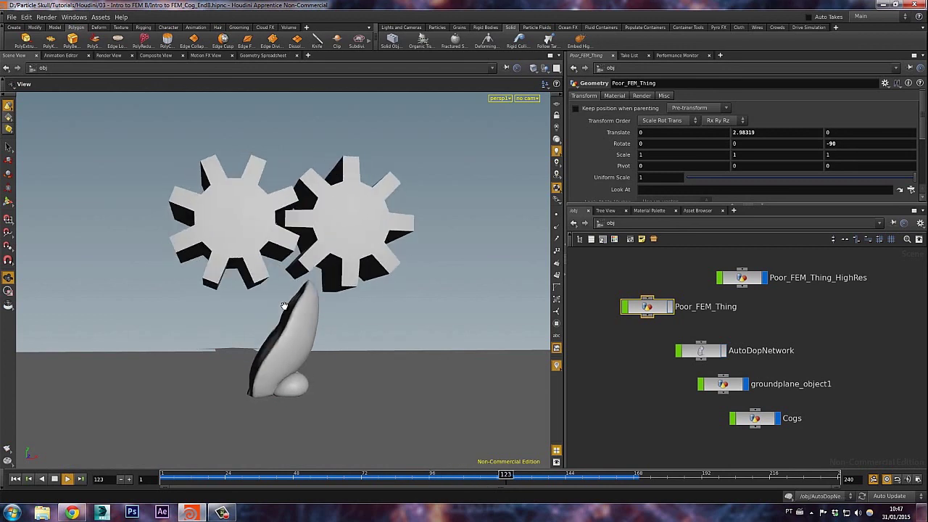
key("ctrl+Up")
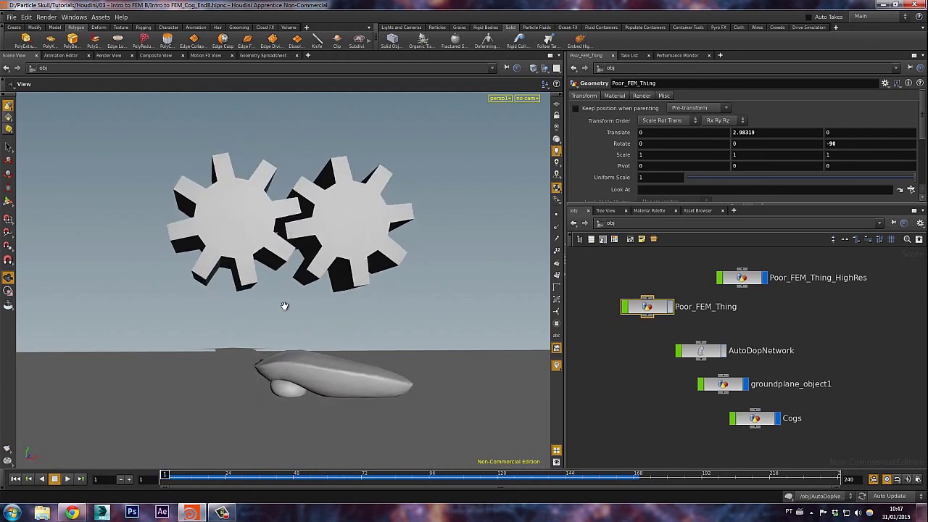
key("ctrl+Up")
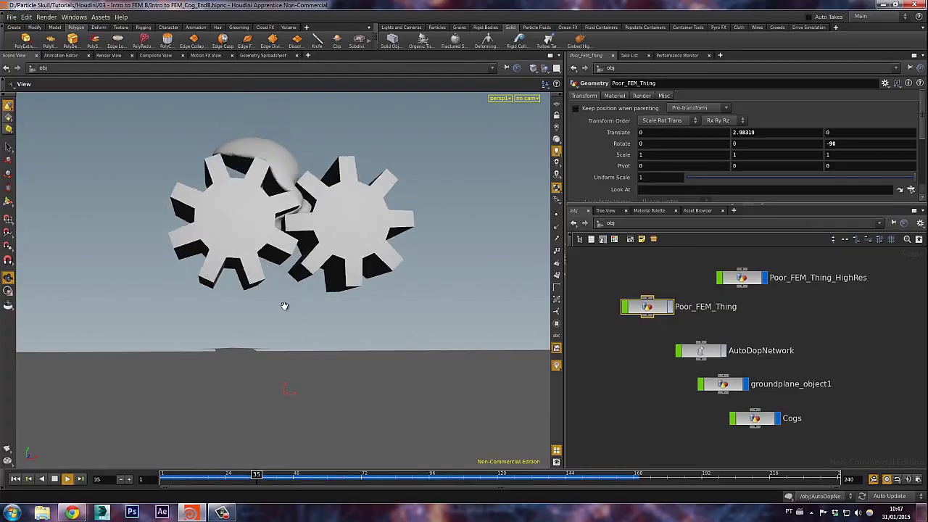